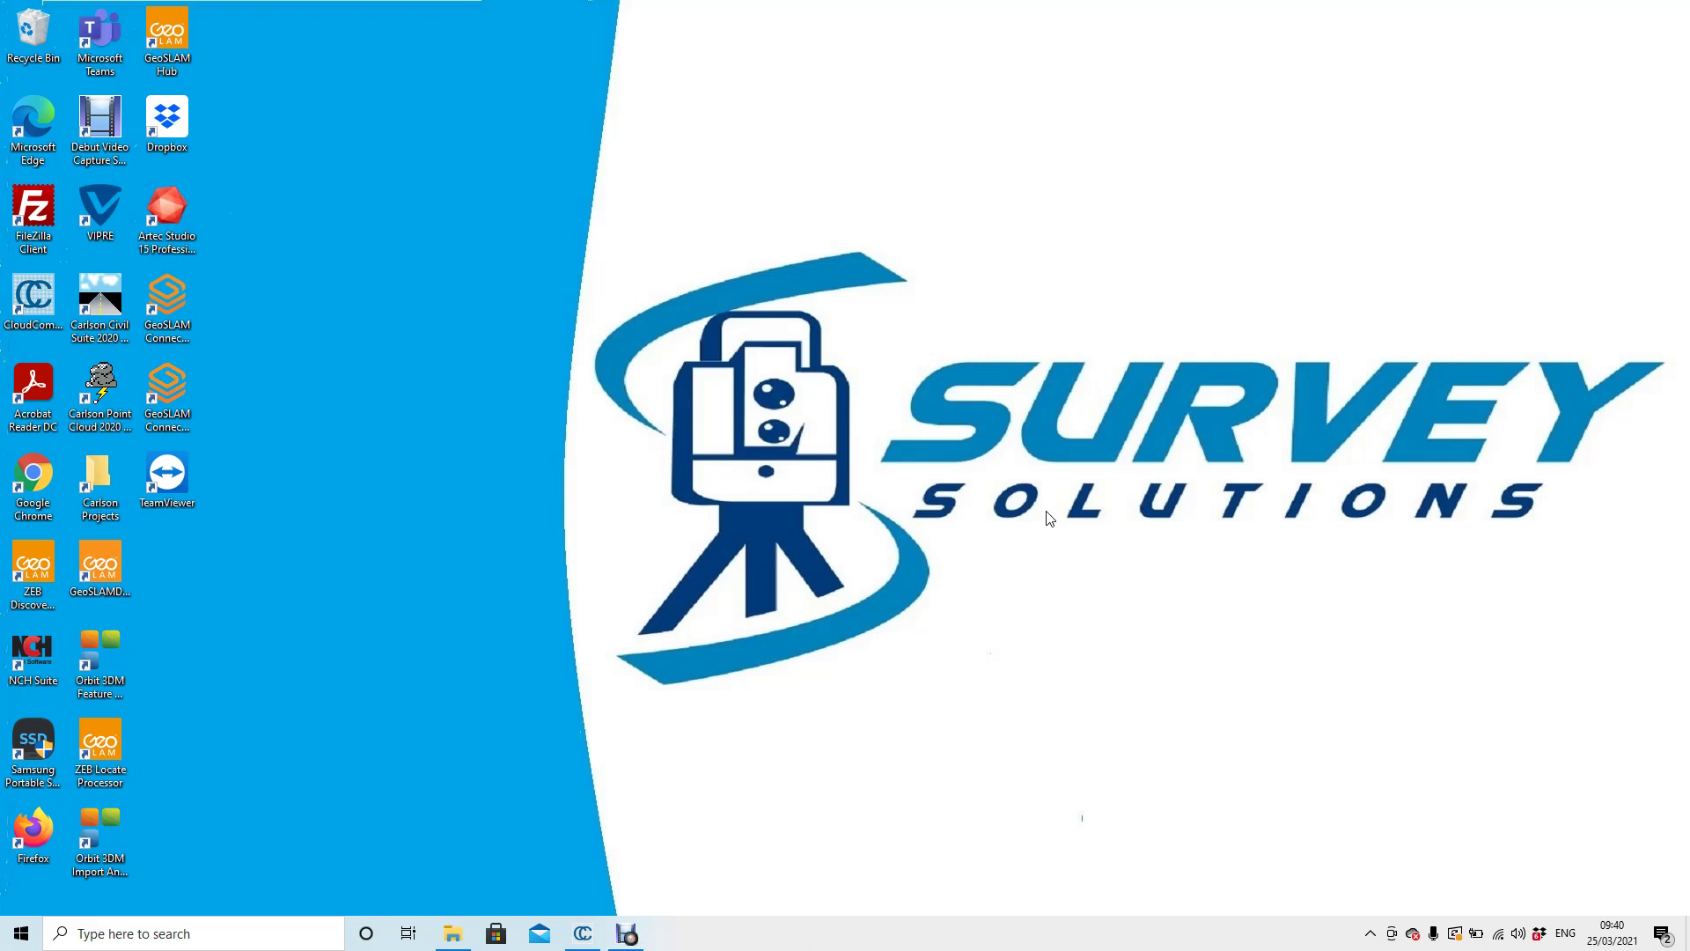
- Restore the CloudCompare window from the taskbar, showing an empty DB Tree and blank 3D view
left_click(582, 933)
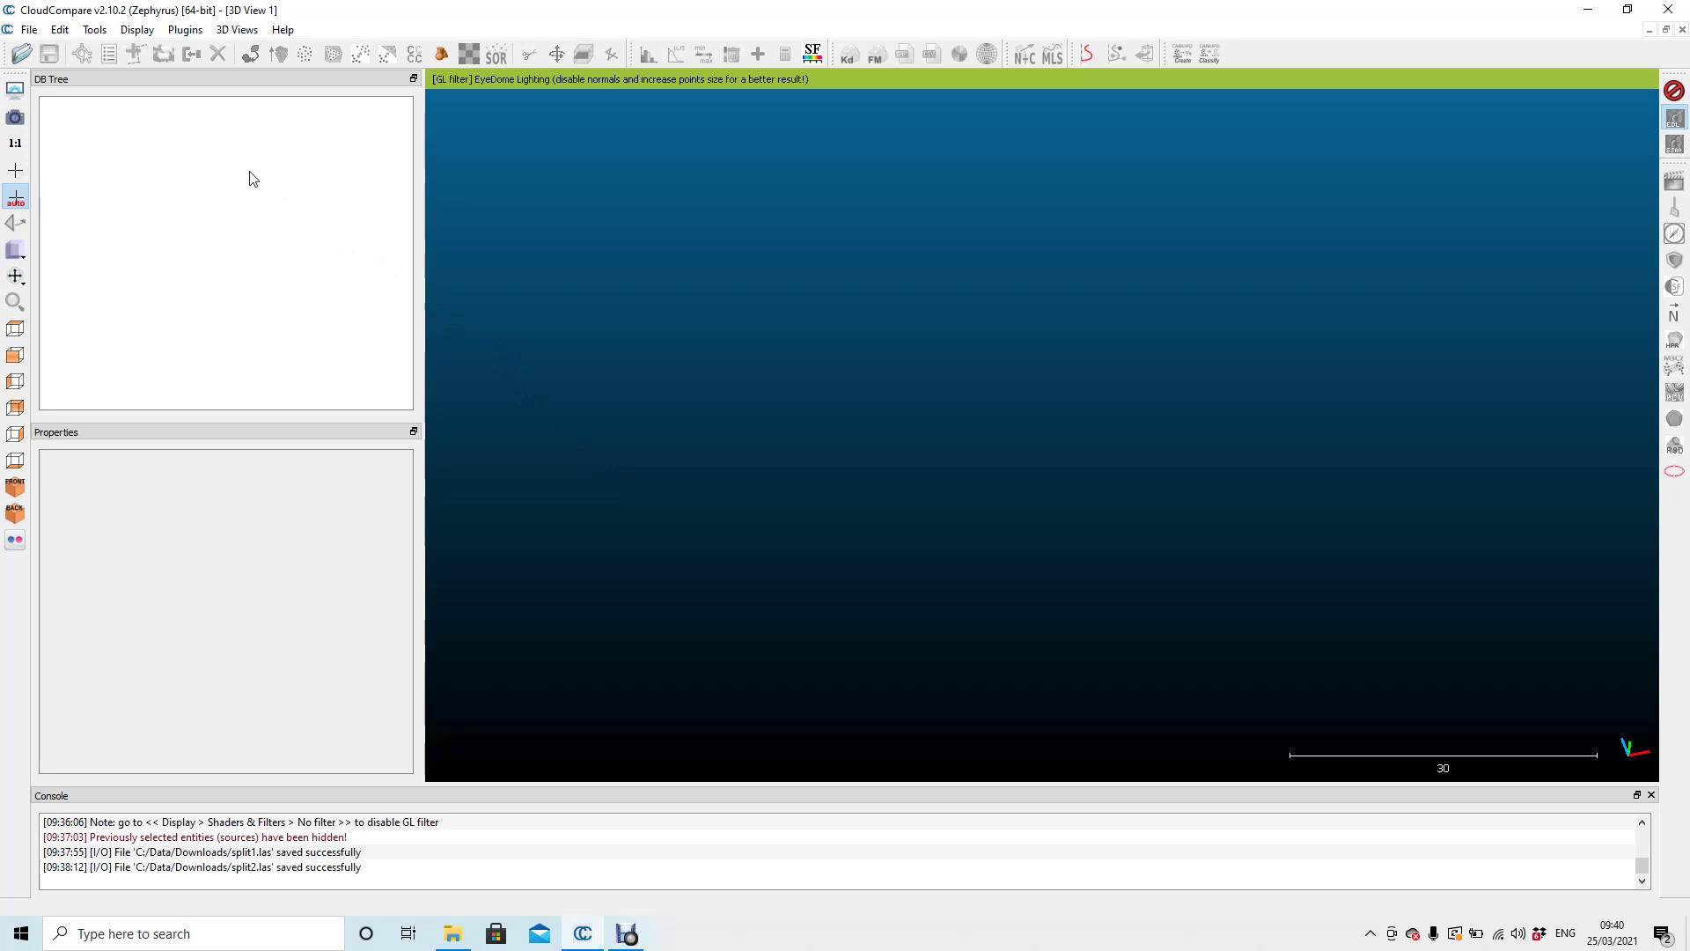
- Open Office A2C_a2c.laz, loading all LAS fields and accepting the suggested global shift for all files
left_click(27, 35)
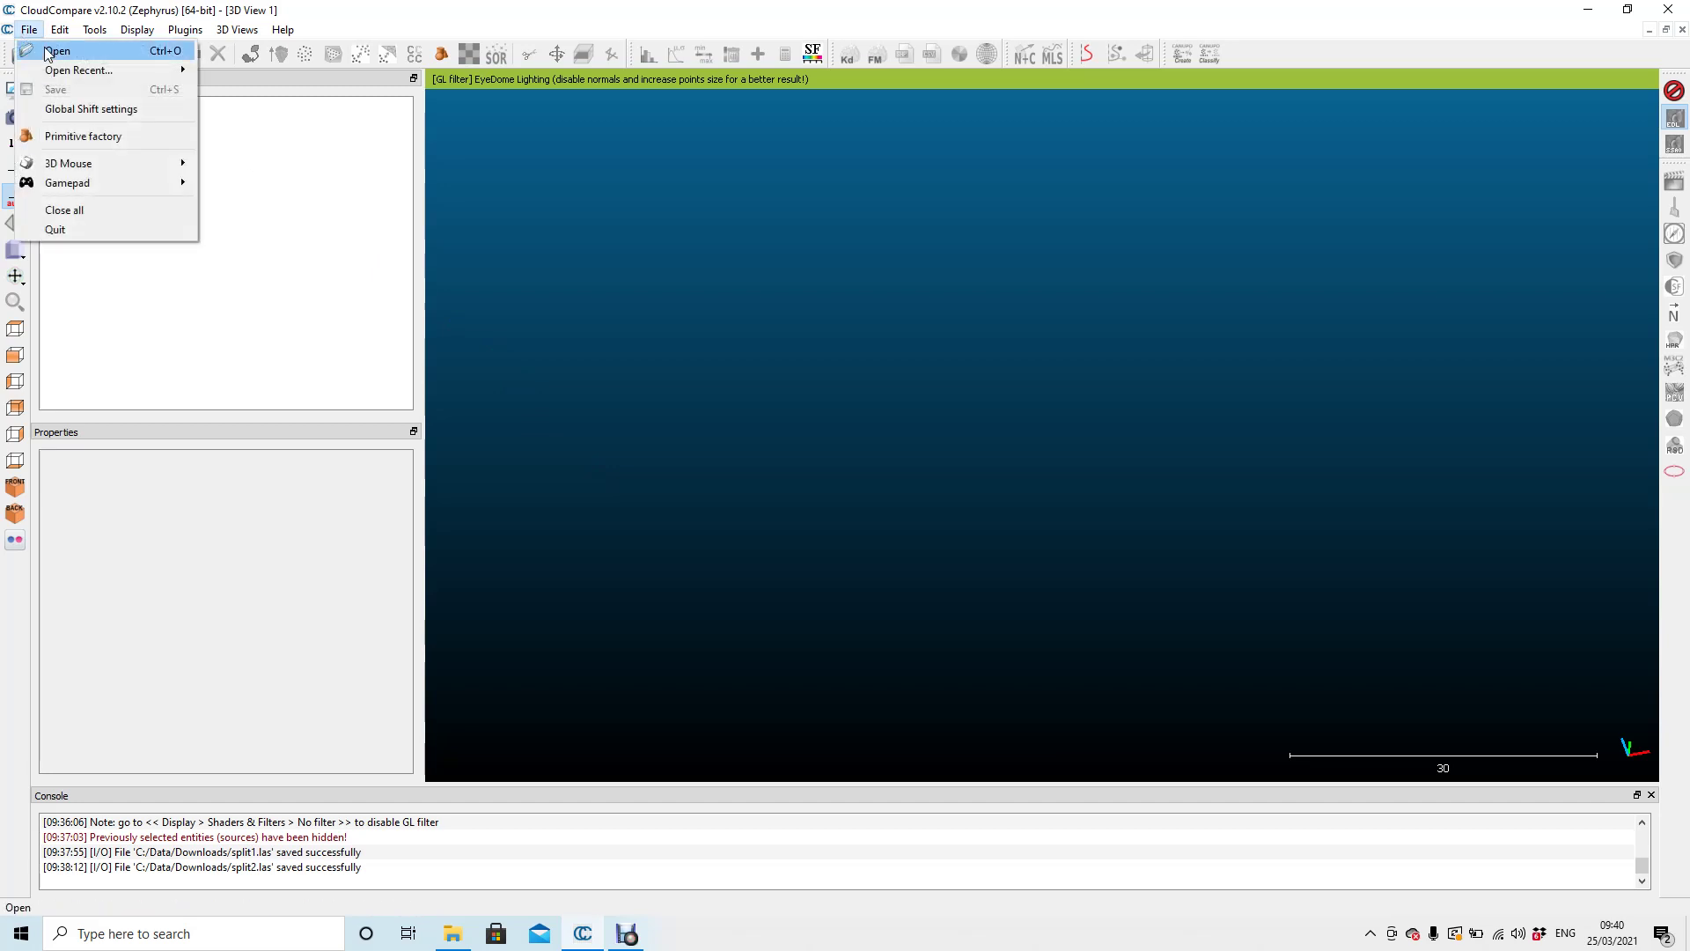
left_click(47, 53)
left_click(210, 167)
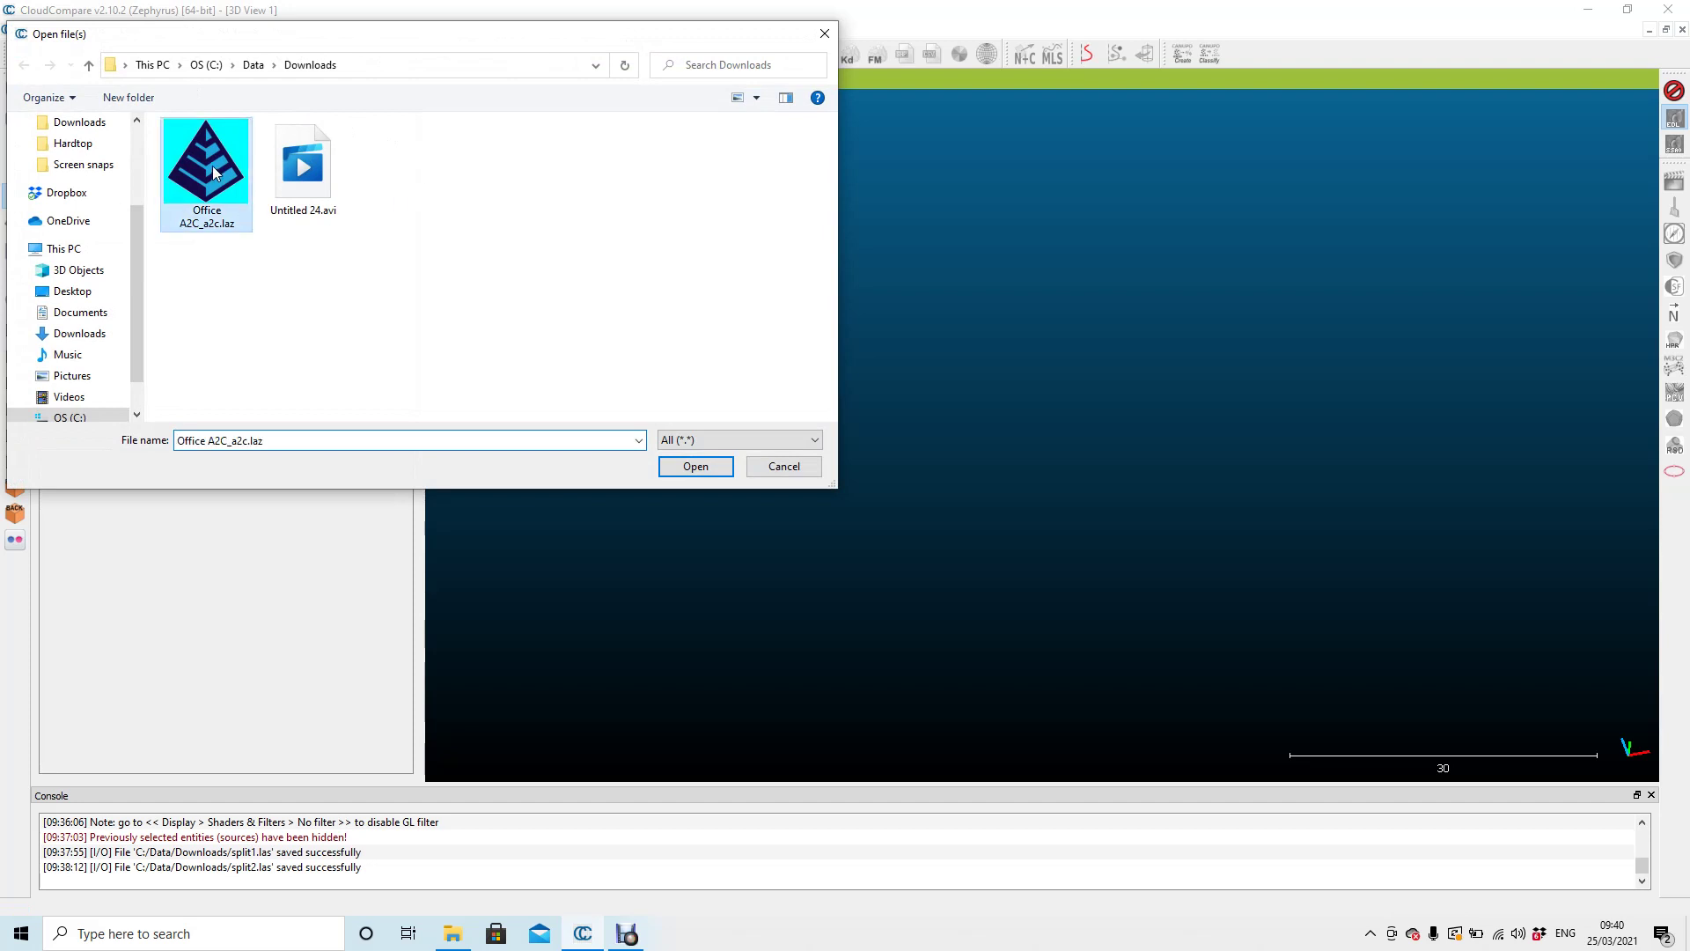
left_click(696, 466)
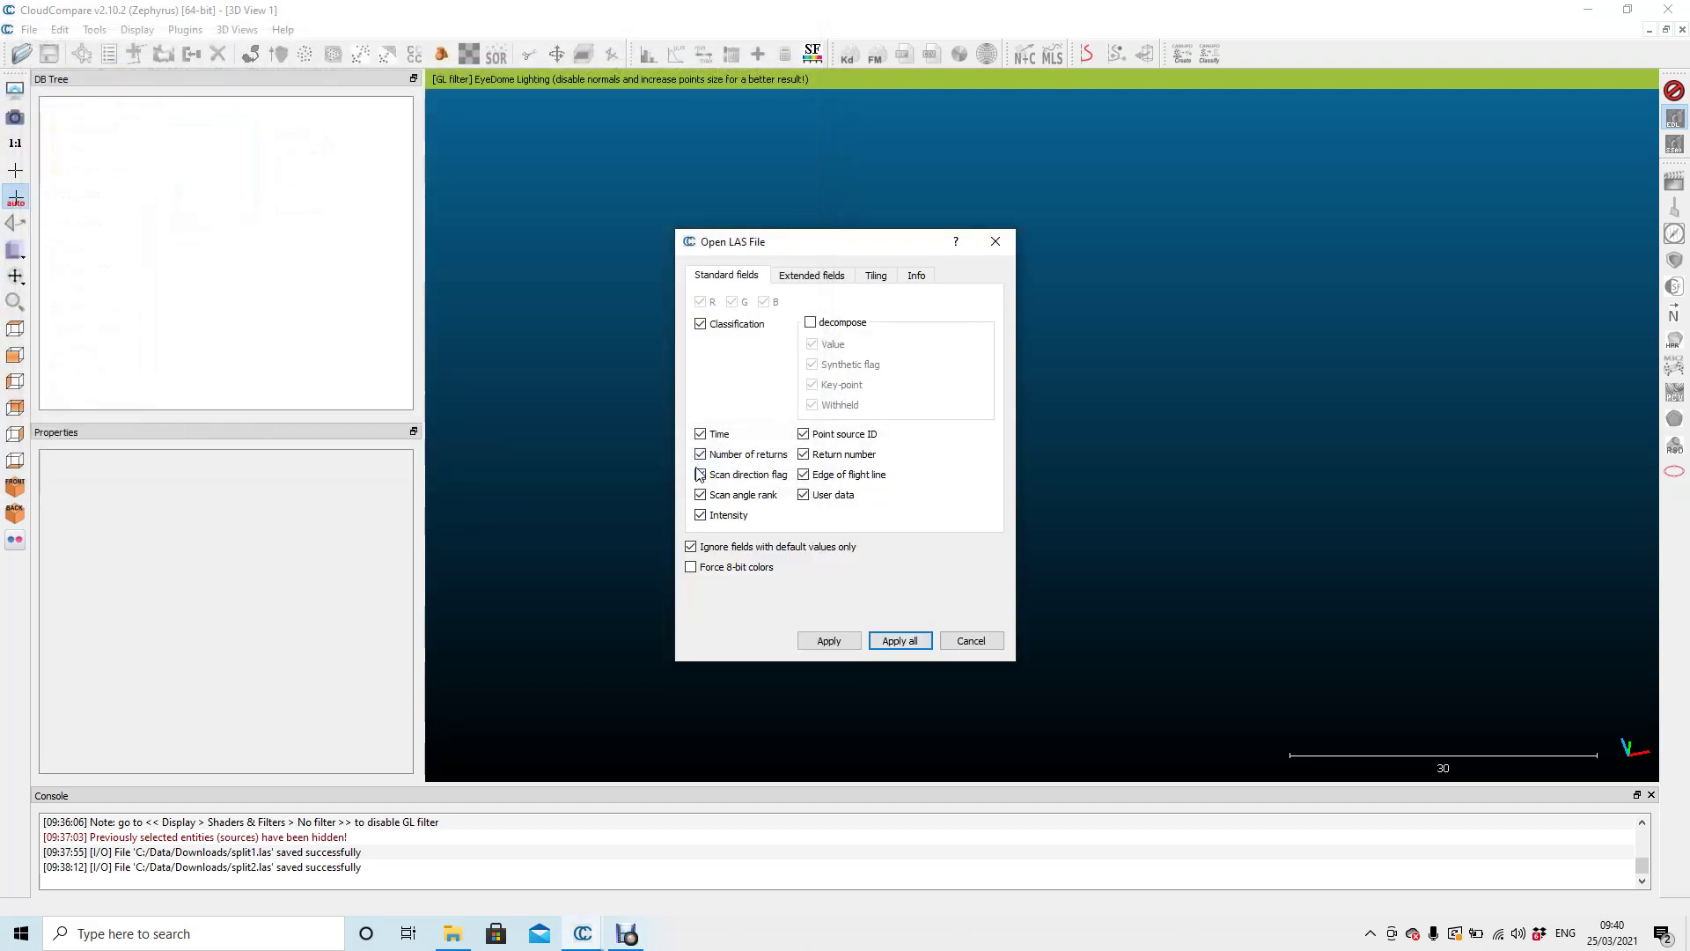
left_click(907, 641)
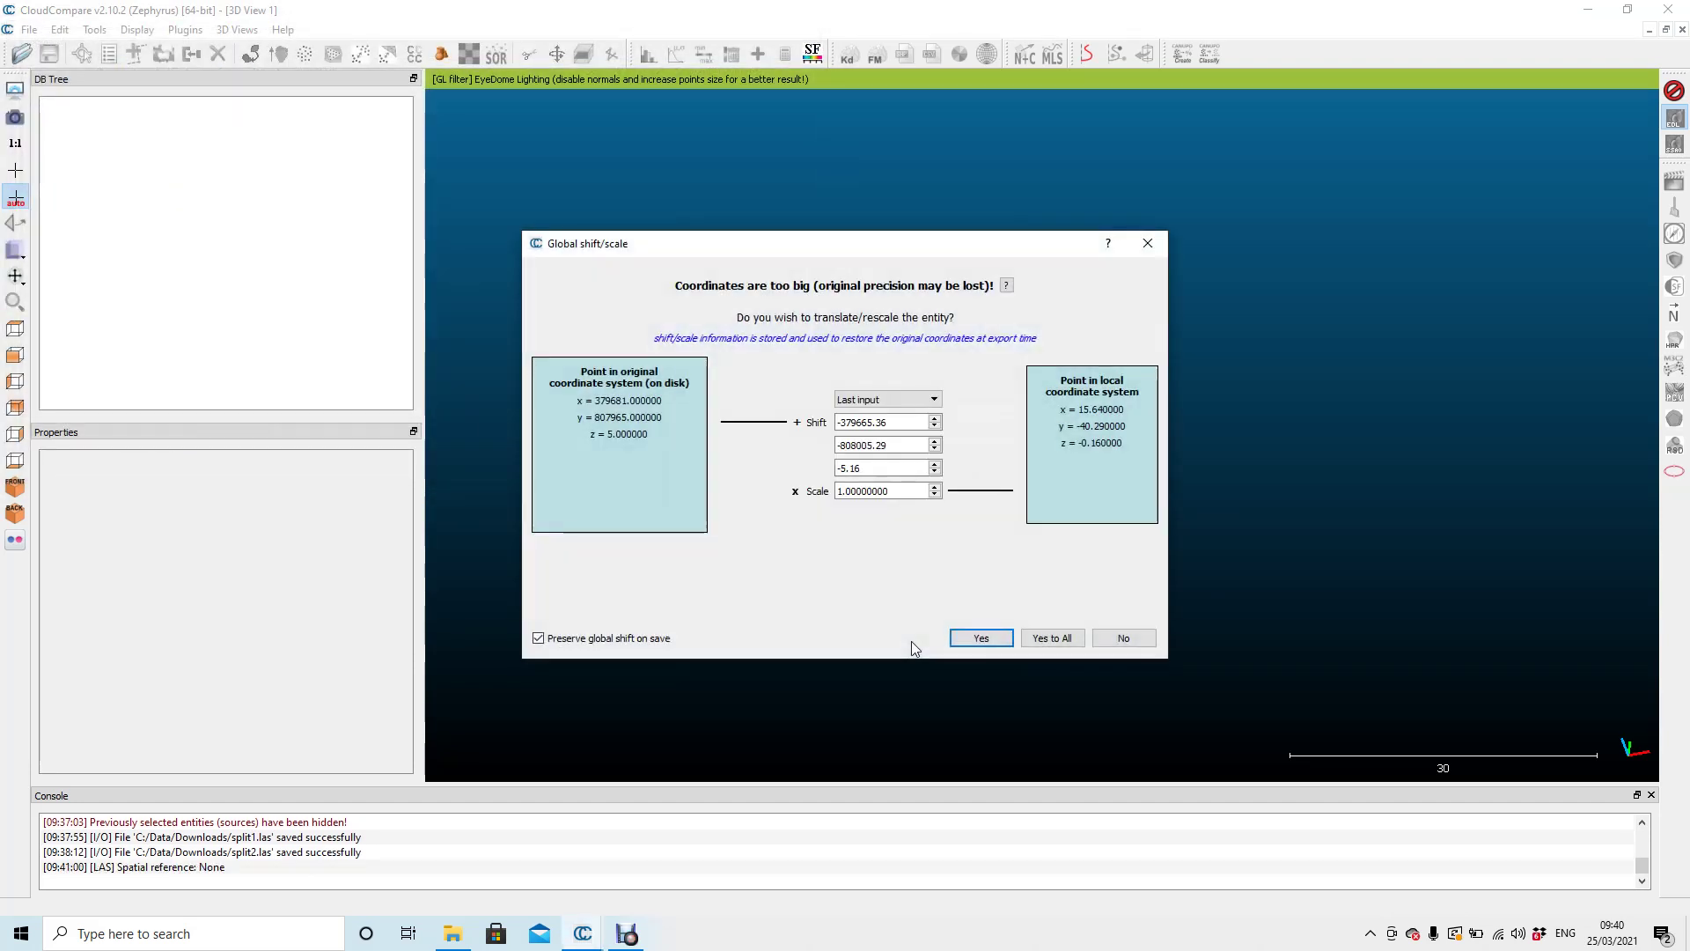
left_click(1057, 640)
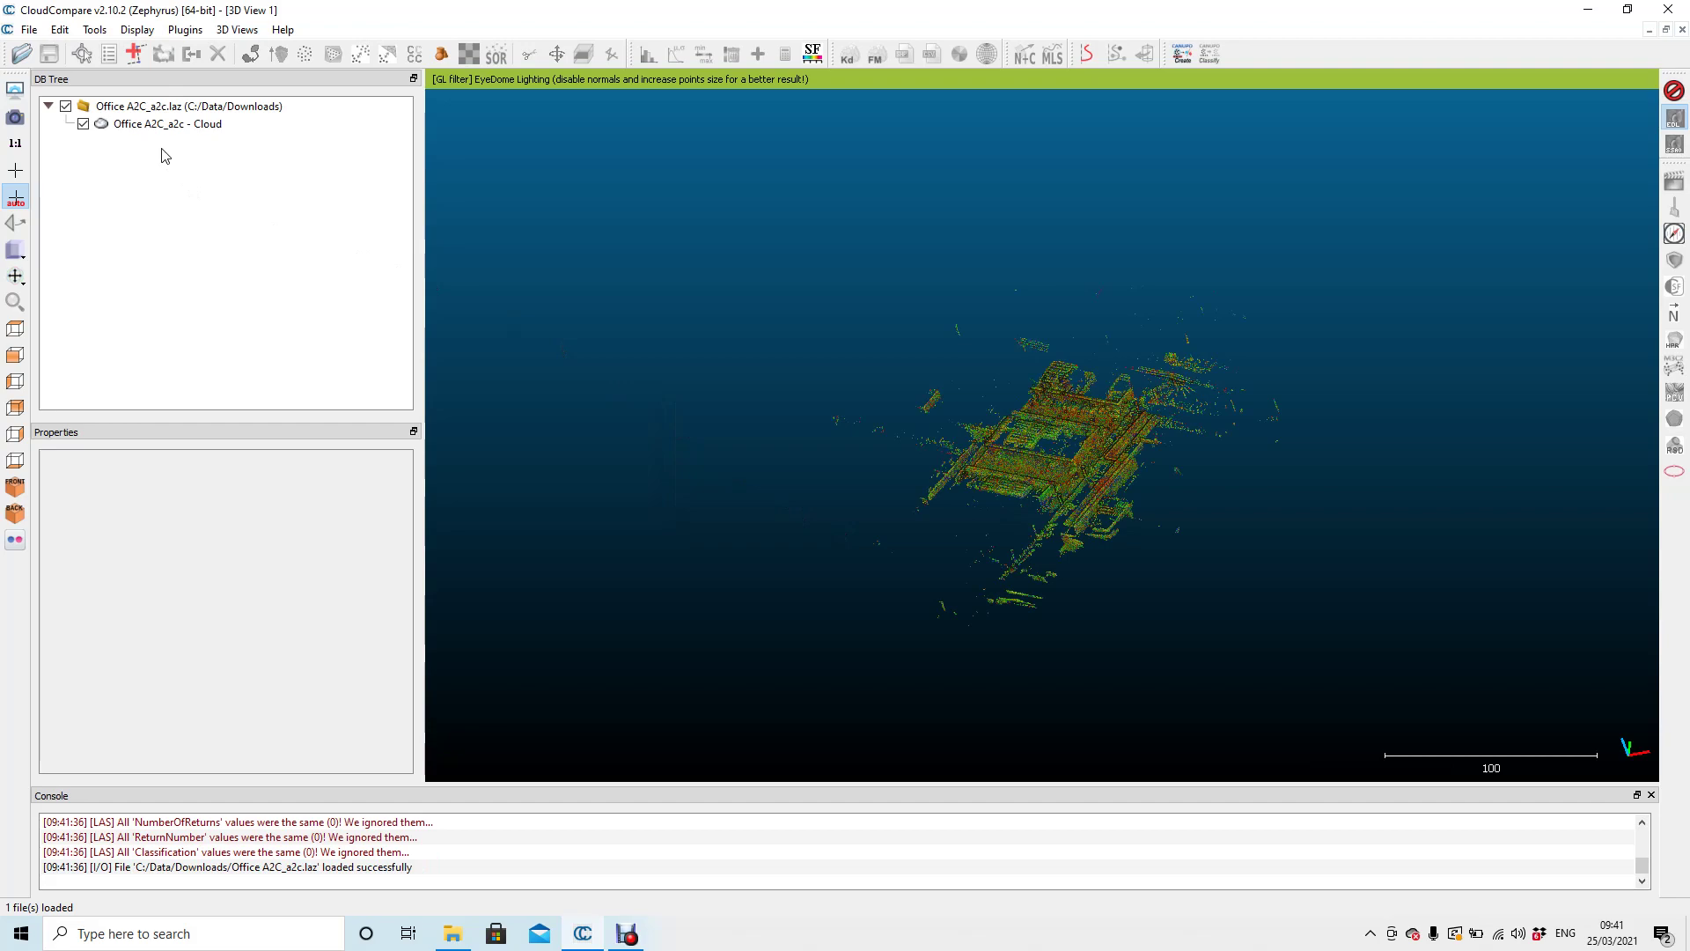
- Select the Office A2C_a2c cloud and zoom and orbit in on the scanned building
left_click(167, 123)
scroll(1092, 441, "up", 3)
left_click_drag(1057, 423, 1091, 463)
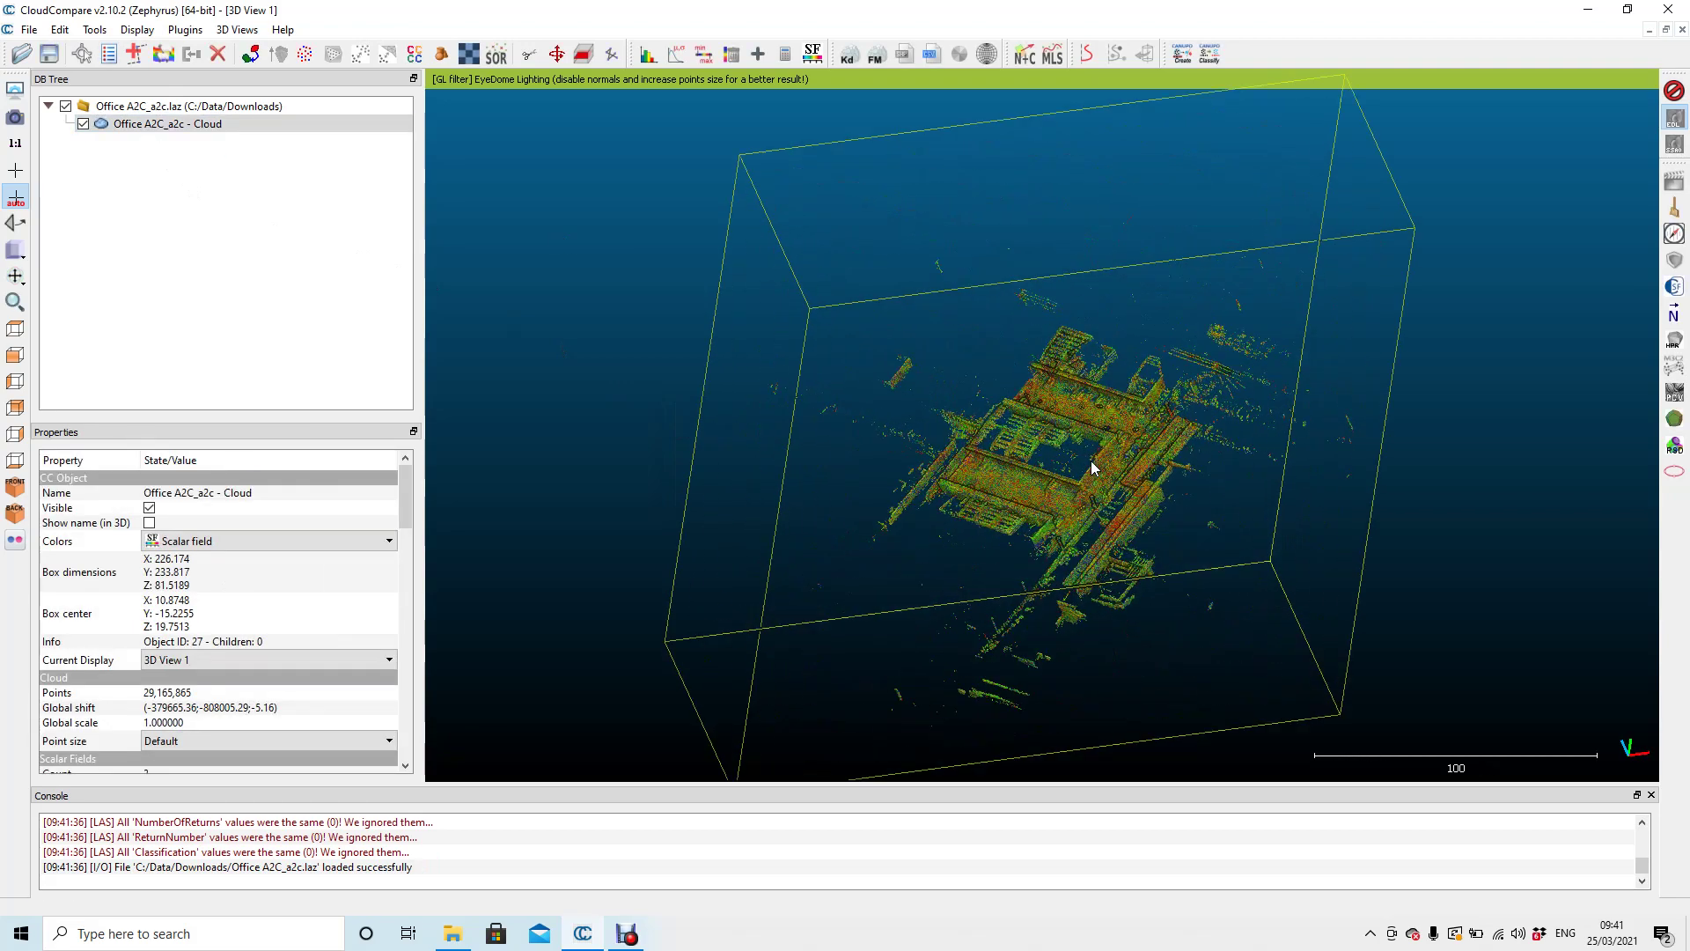
scroll(1091, 461, "up", 4)
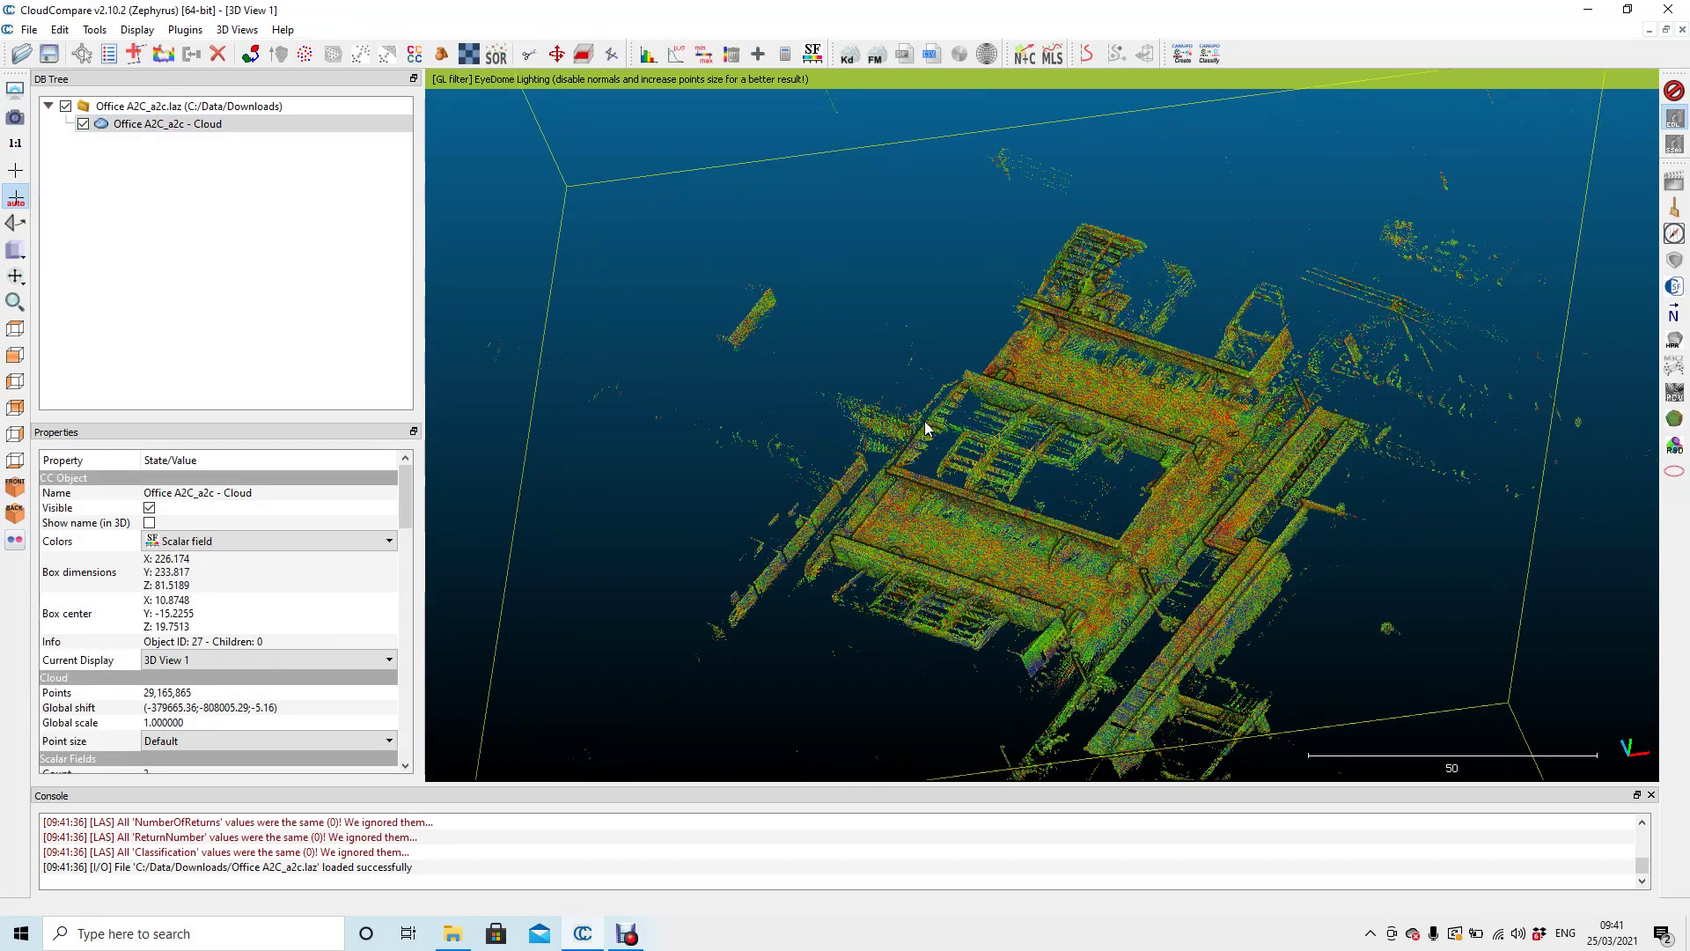
scroll(926, 429, "up", 3)
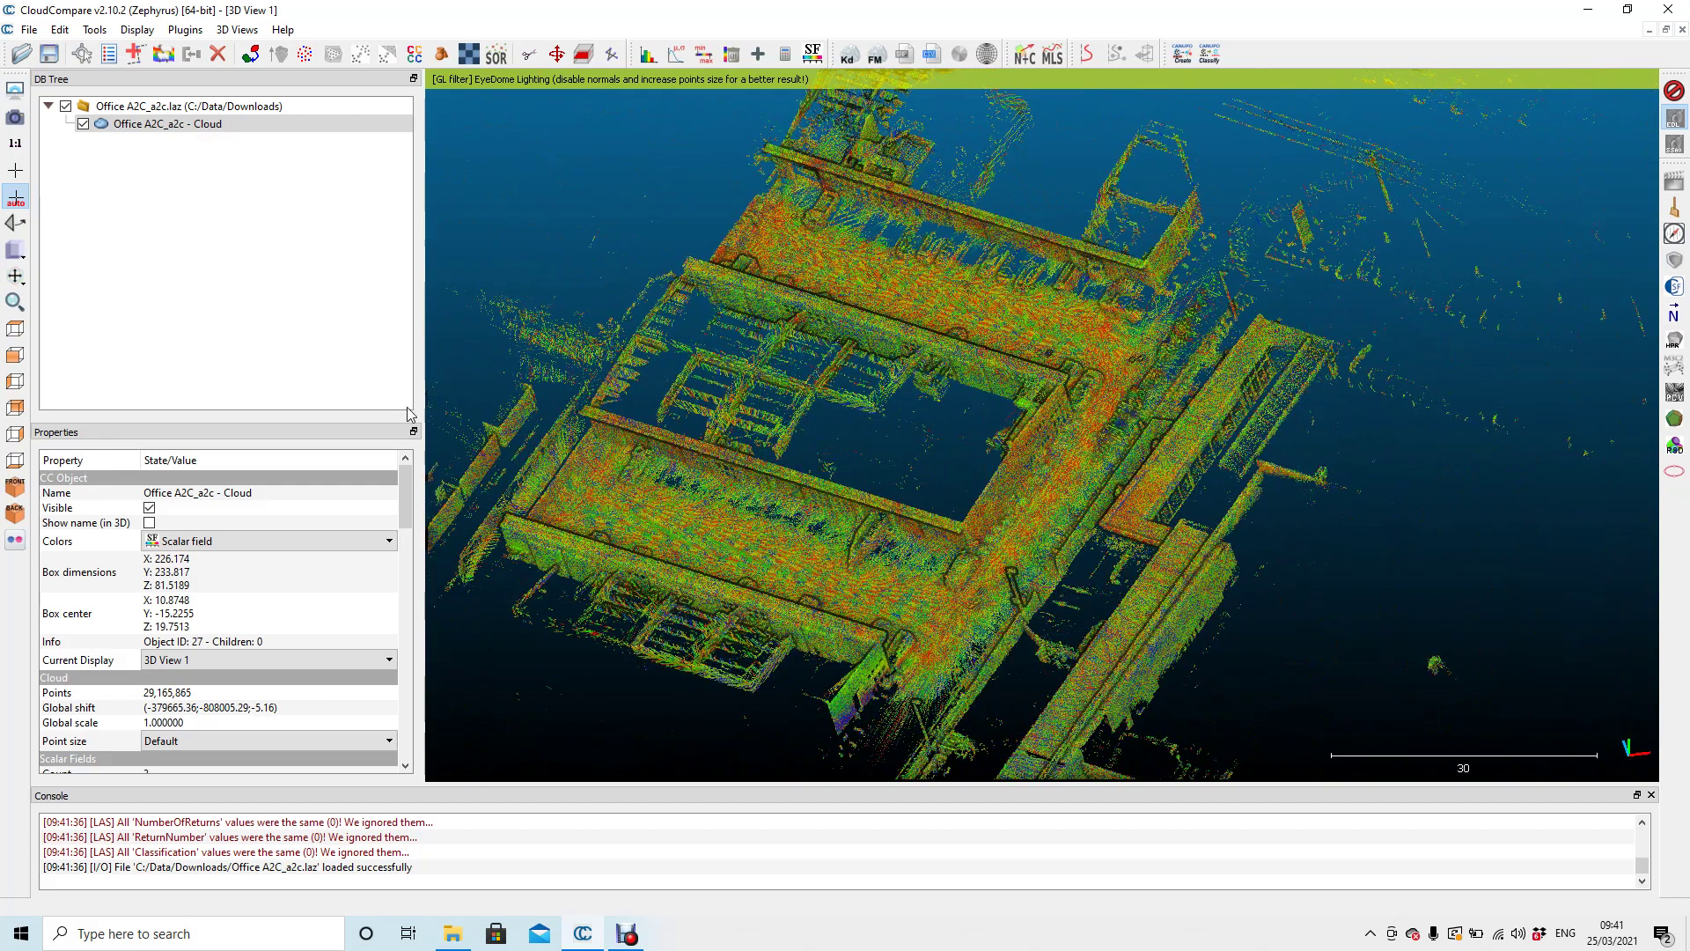
- Switch the cloud's Colors display to None so the points appear plain grey
left_click(392, 541)
left_click(220, 557)
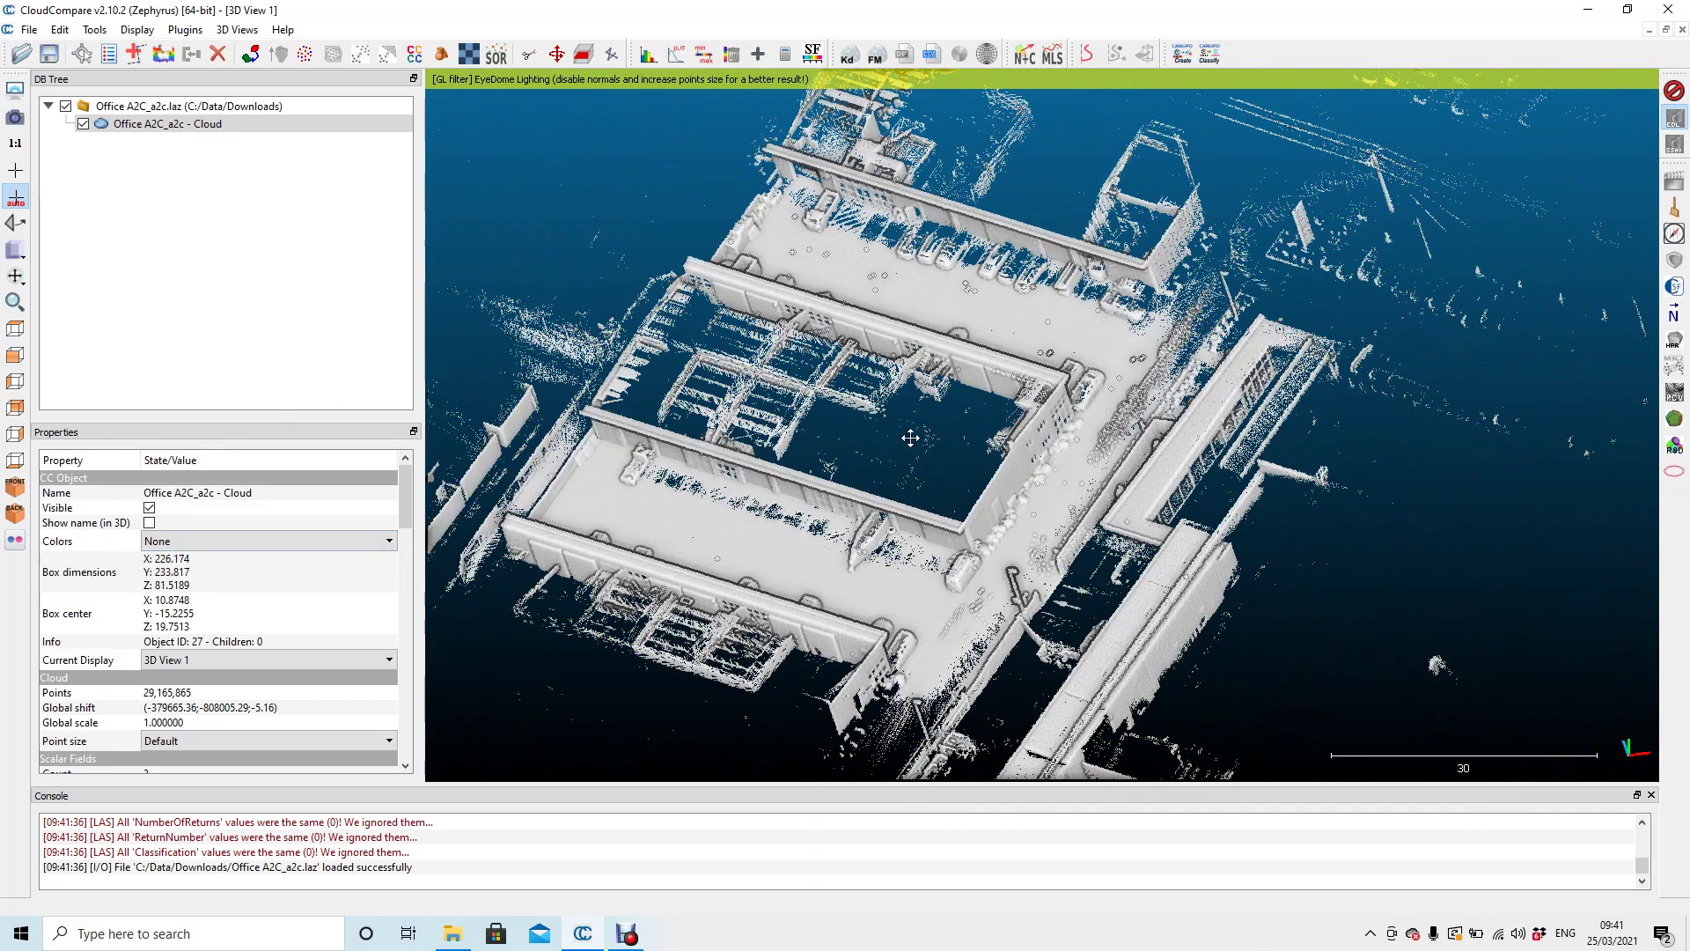
right_click_drag(910, 437, 929, 445)
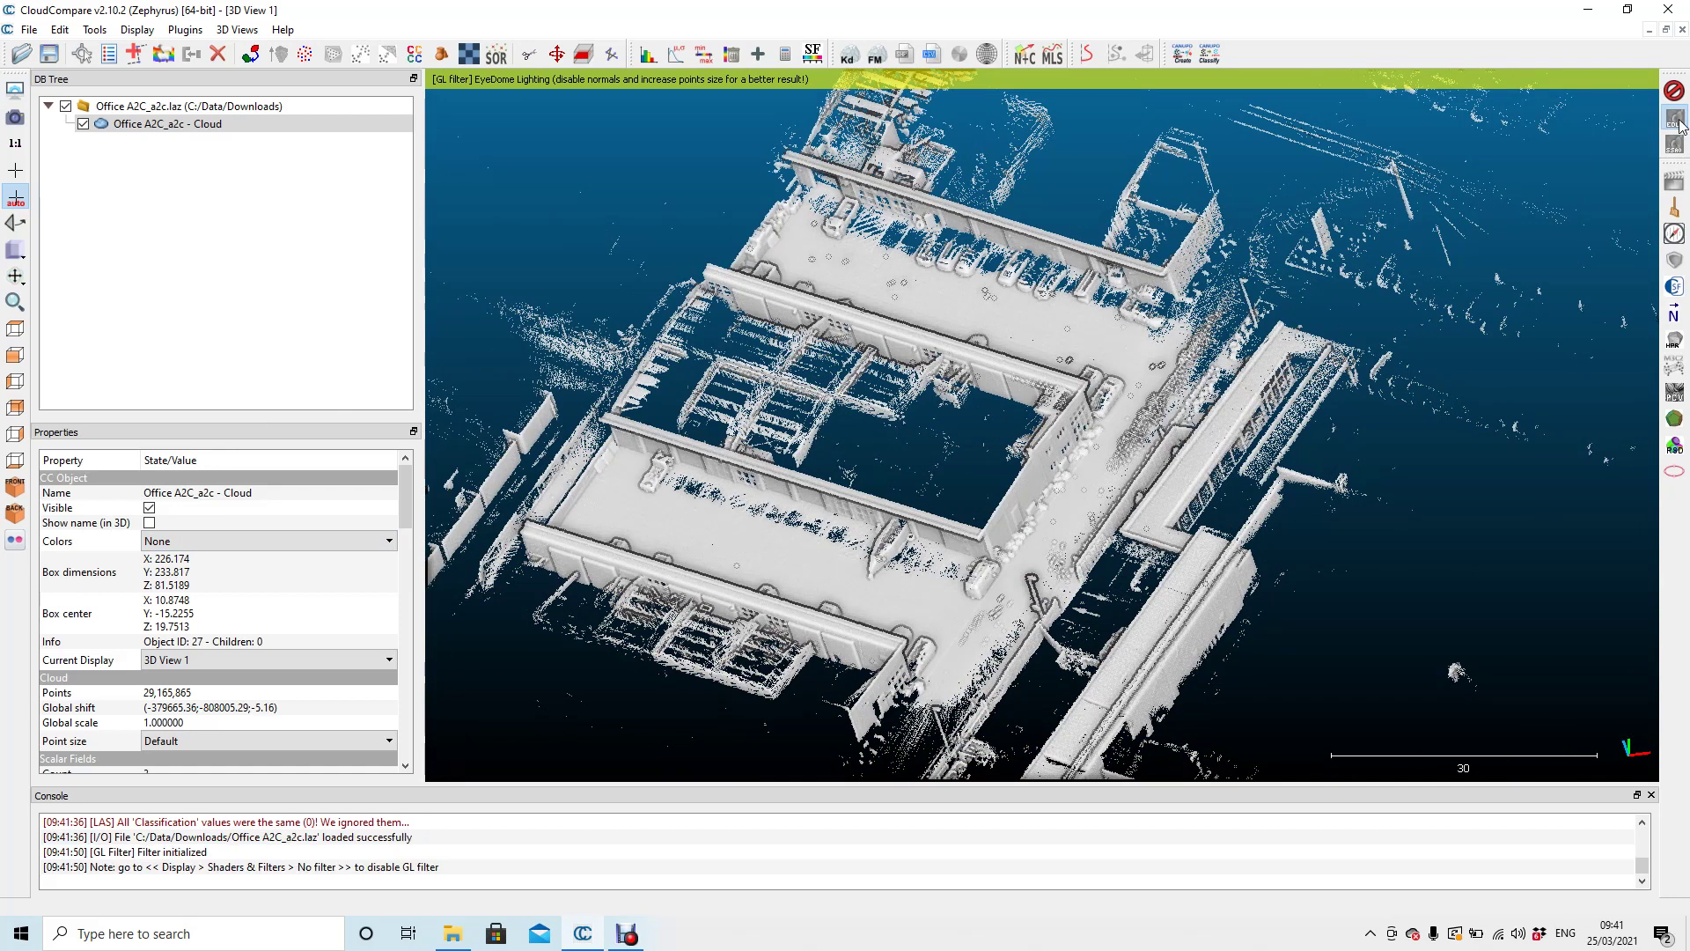
- Turn the Eye-Dome Lighting shader off and back on while inspecting the building
left_click(1672, 92)
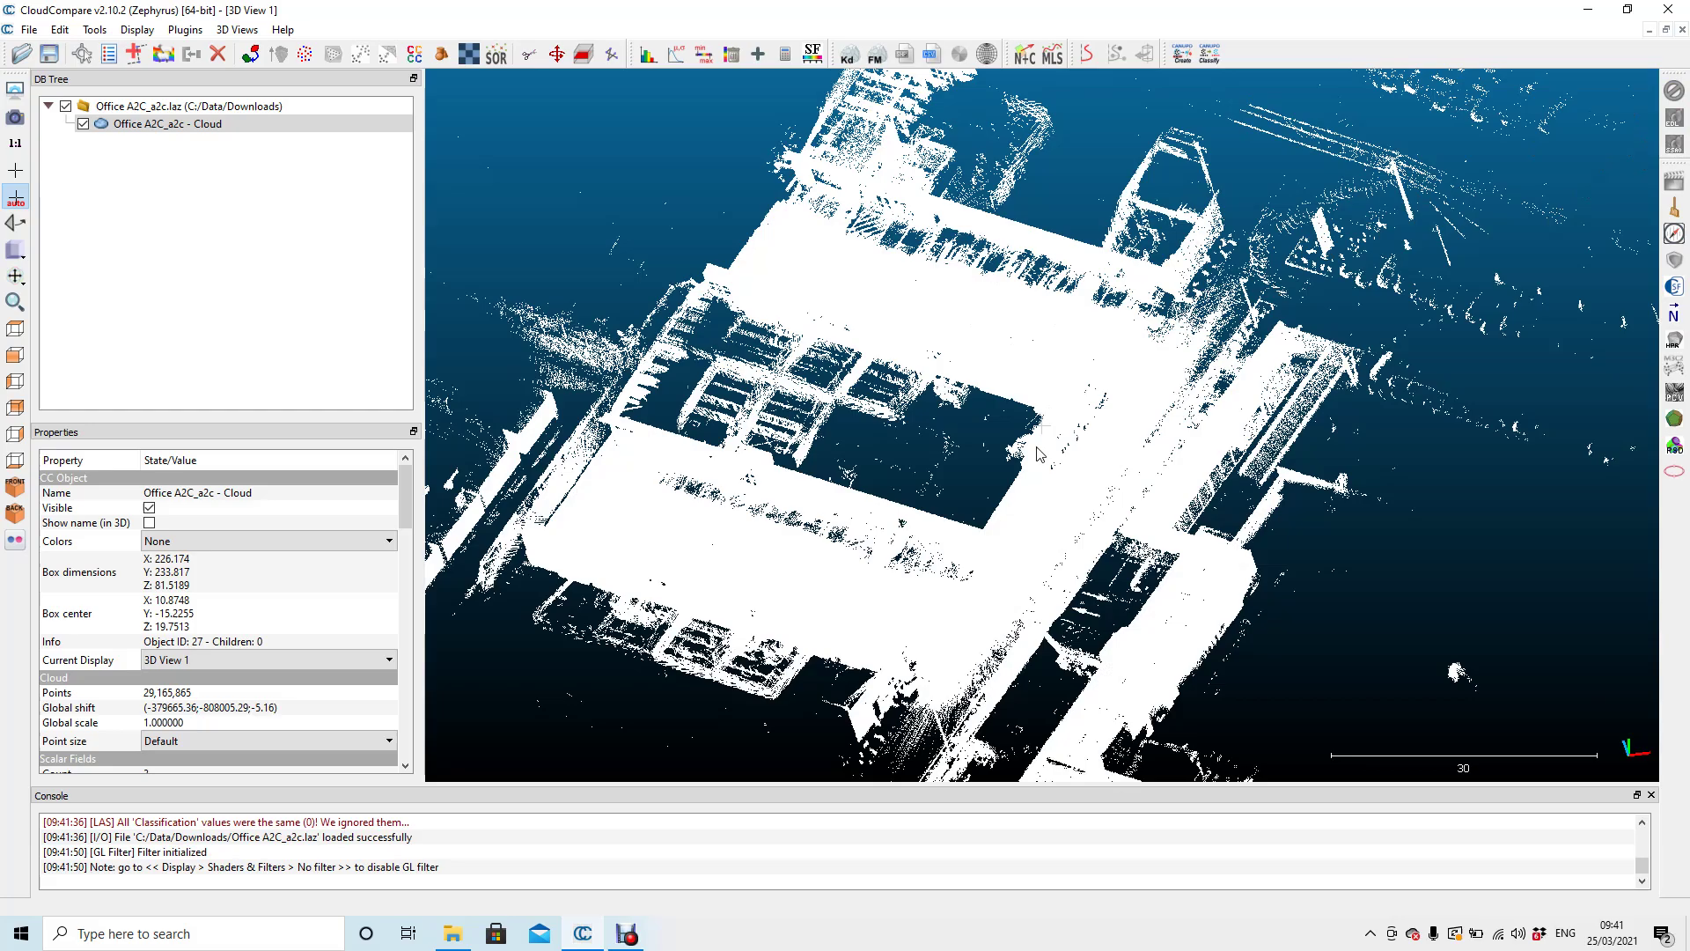
scroll(1042, 451, "up", 2)
right_click_drag(1043, 450, 1000, 438)
left_click_drag(1000, 438, 1075, 424)
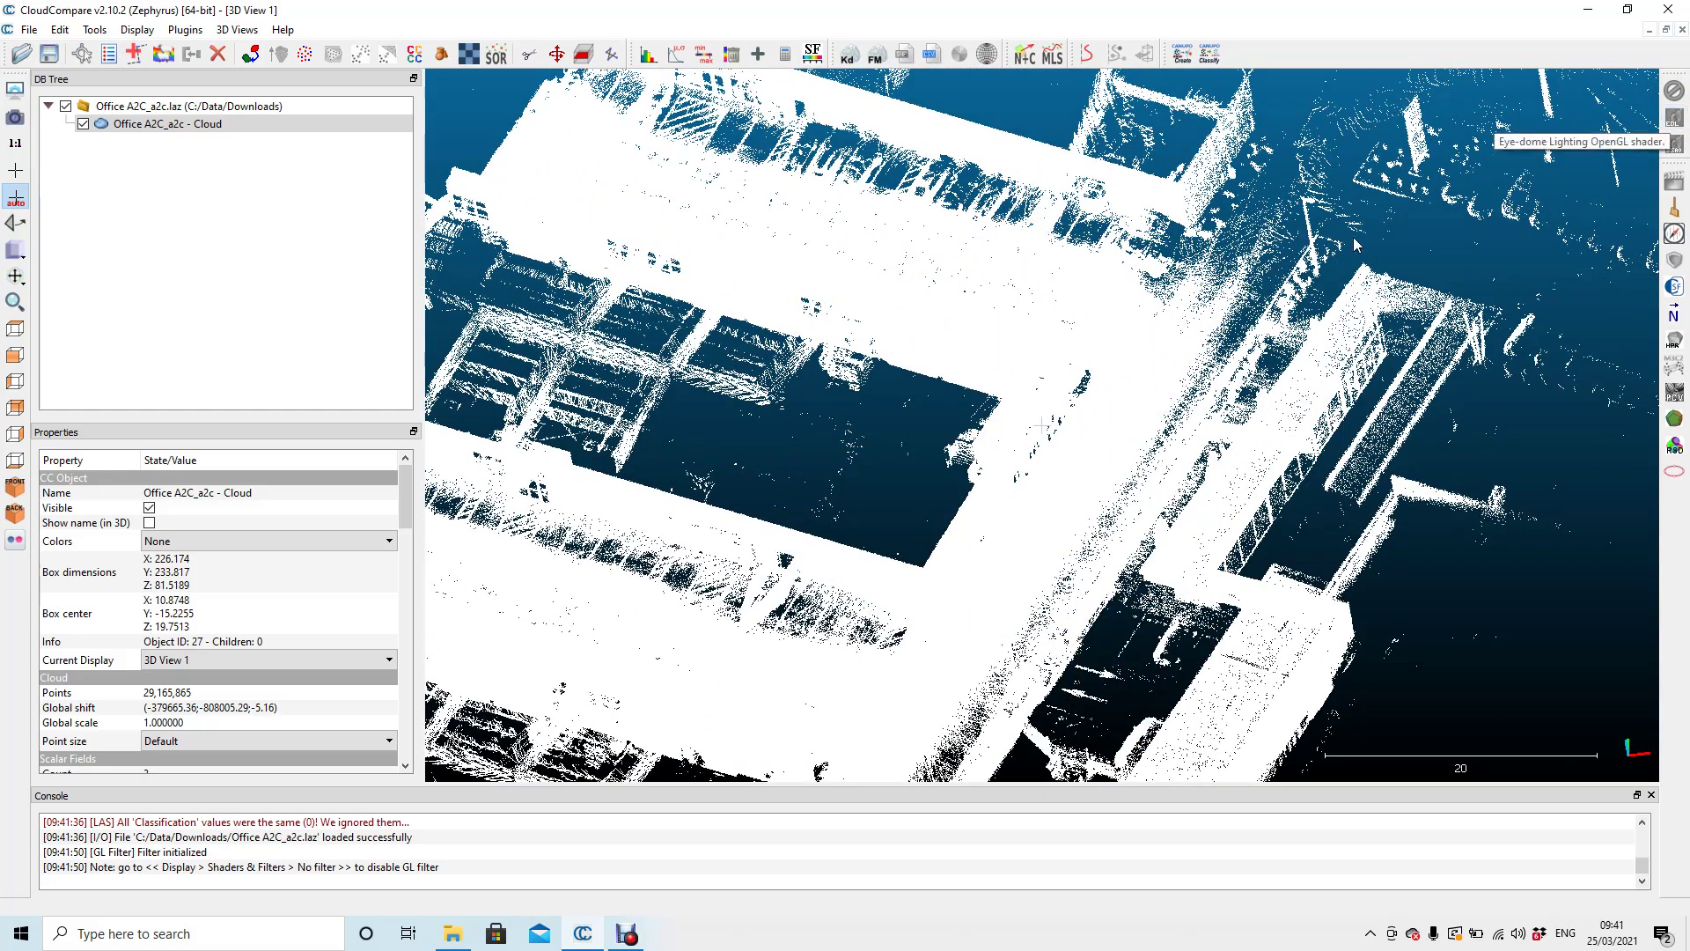
left_click_drag(1041, 373, 1027, 428)
left_click(1674, 120)
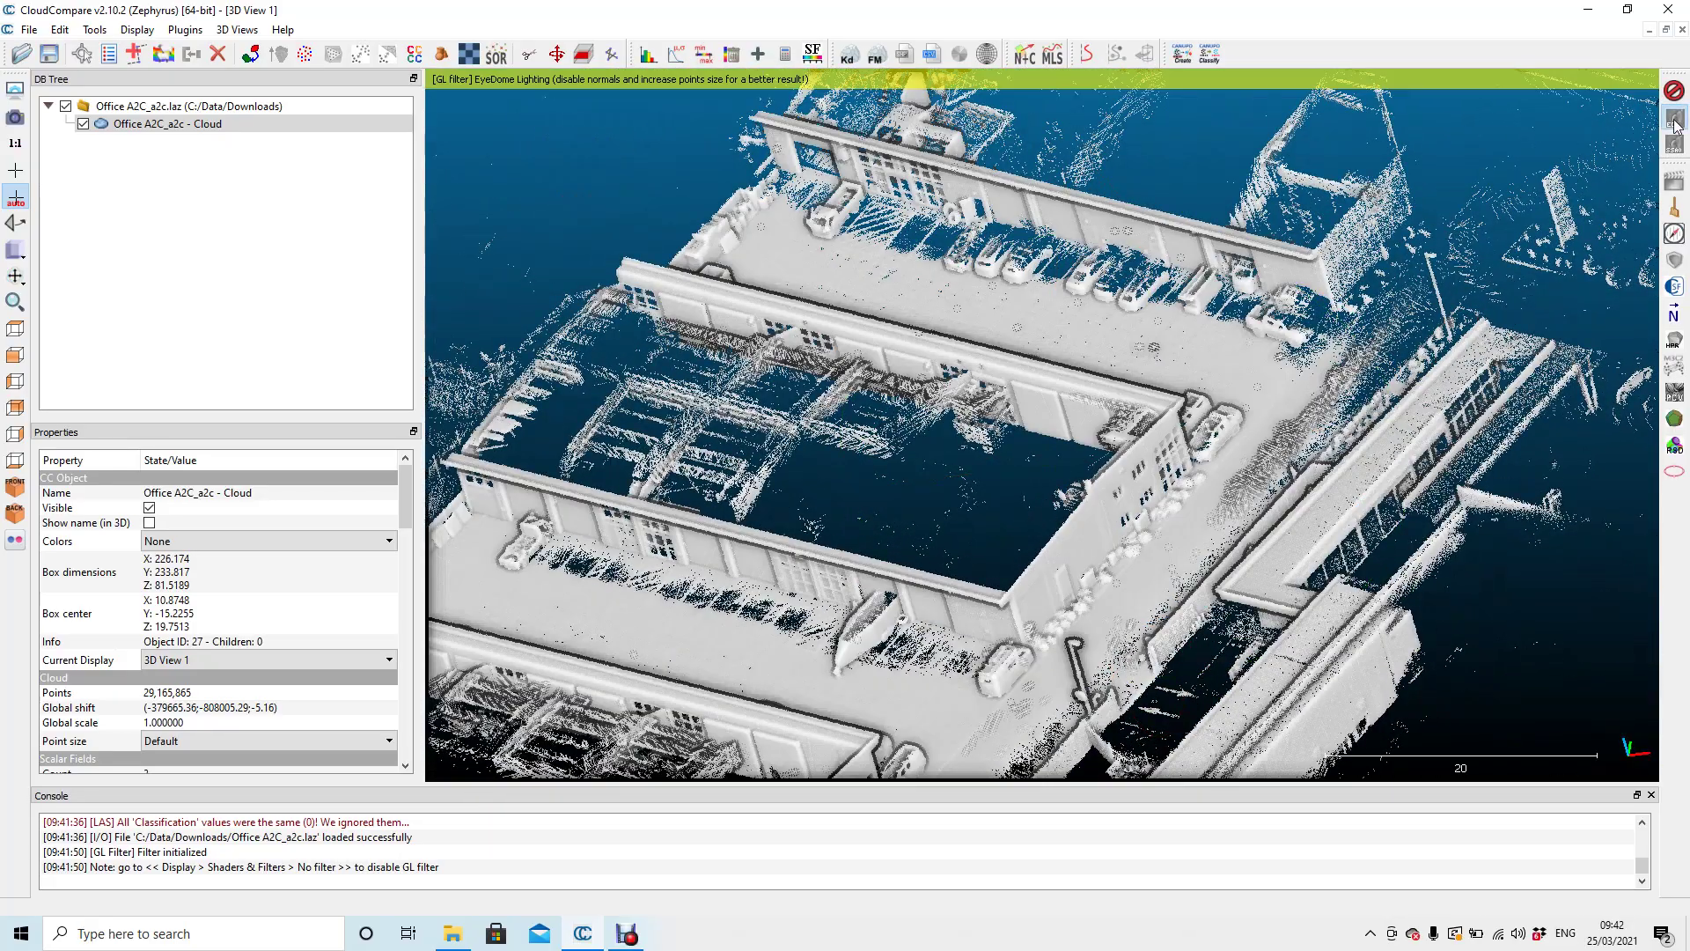
left_click(1674, 120)
scroll(1160, 433, "up", 3)
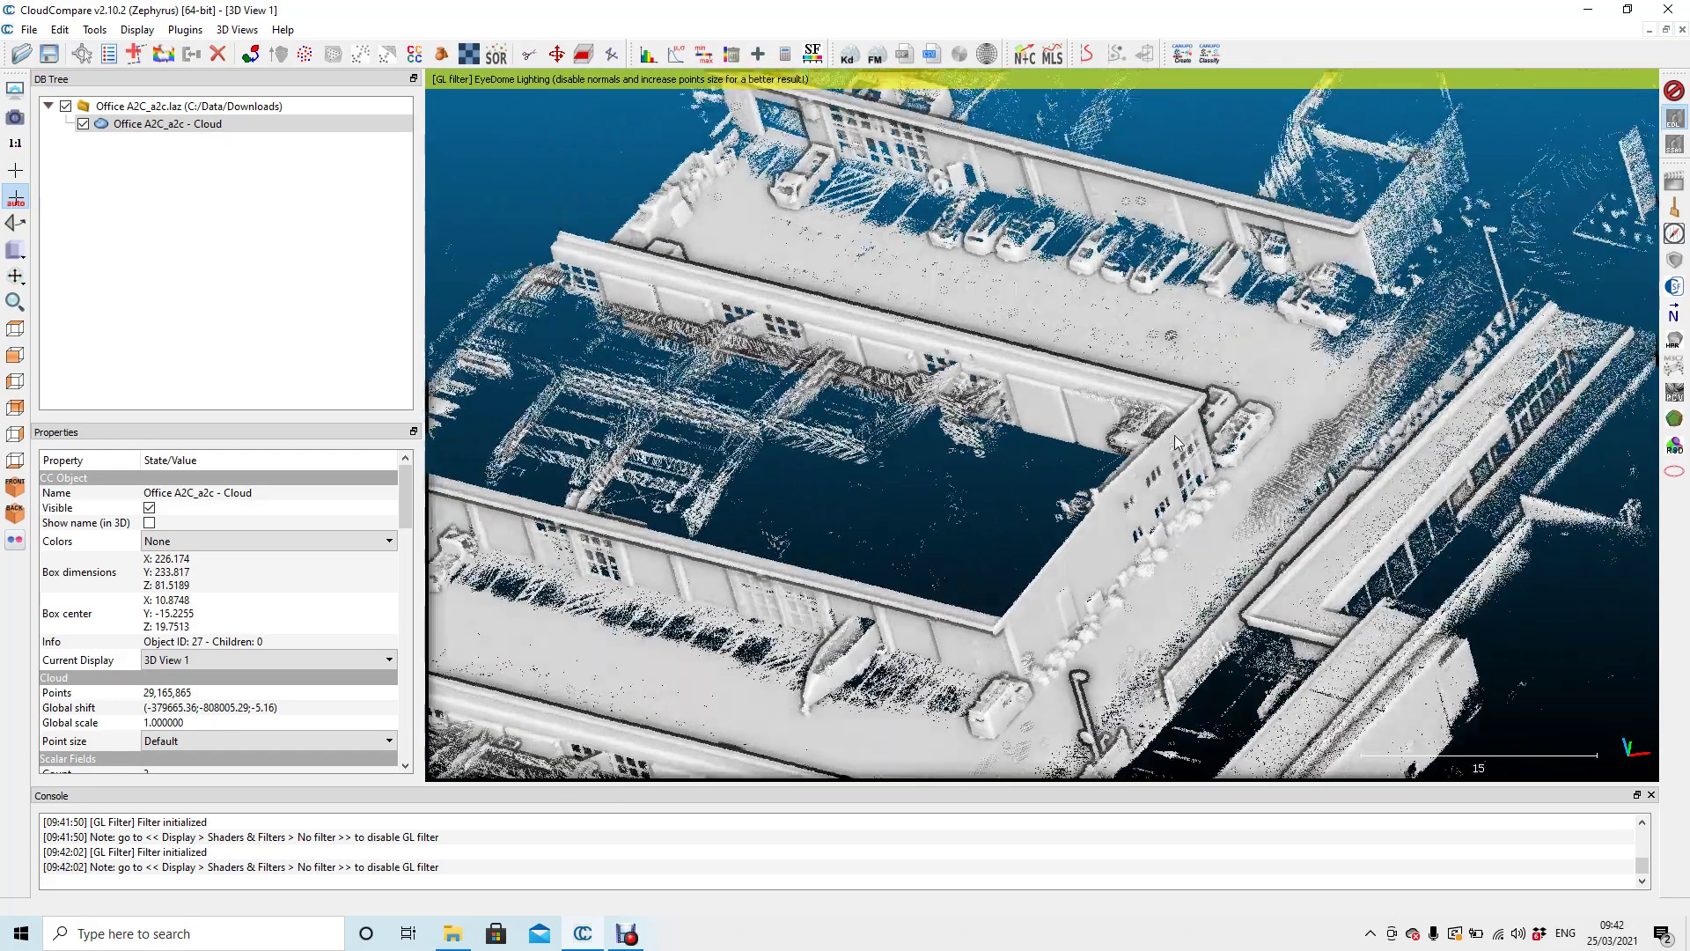
scroll(1159, 433, "down", 2)
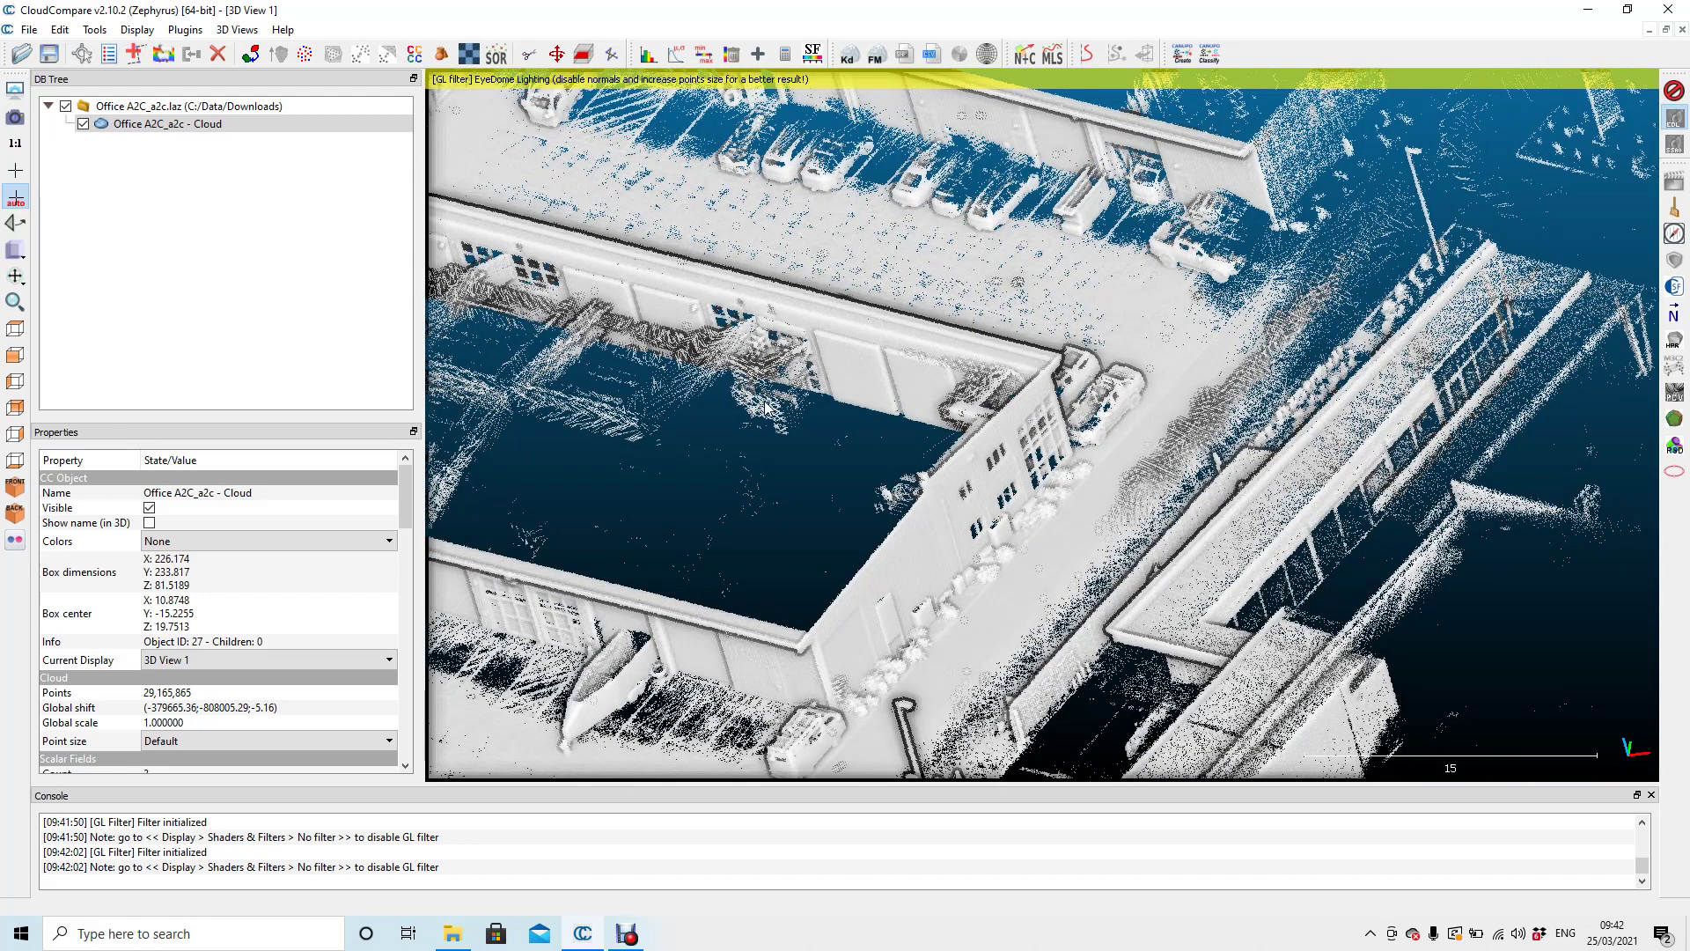
scroll(775, 405, "down", 1)
left_click_drag(780, 429, 1208, 474)
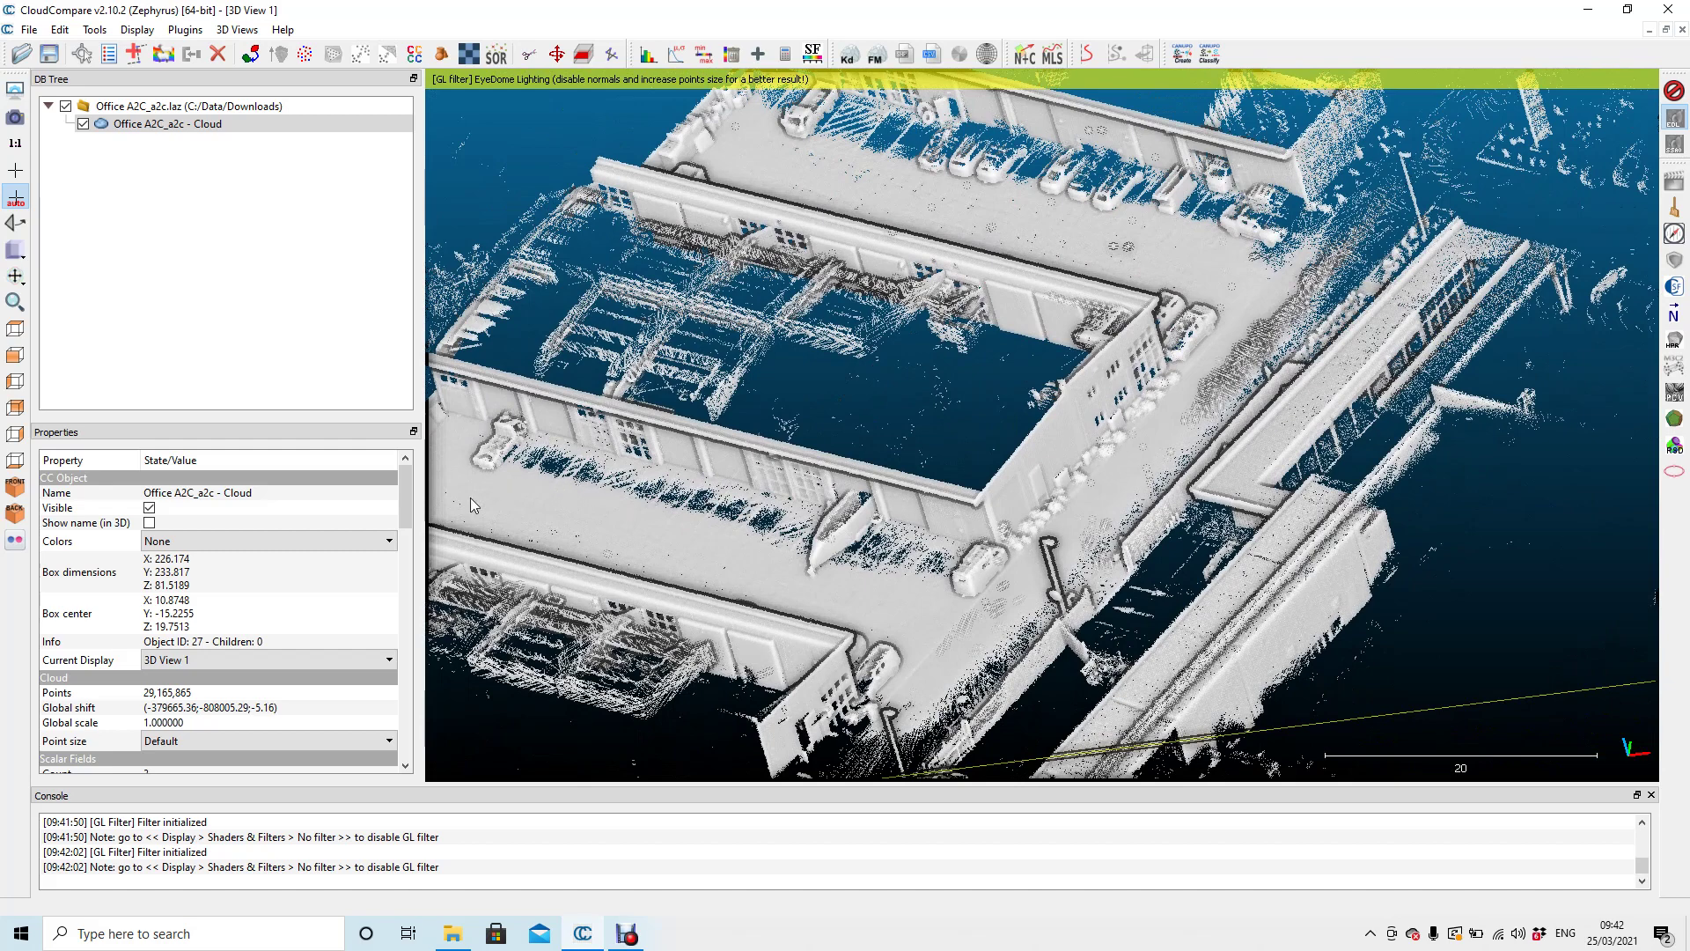
- Set Colors back to Scalar field and make GpsTime the active scalar field
left_click(390, 542)
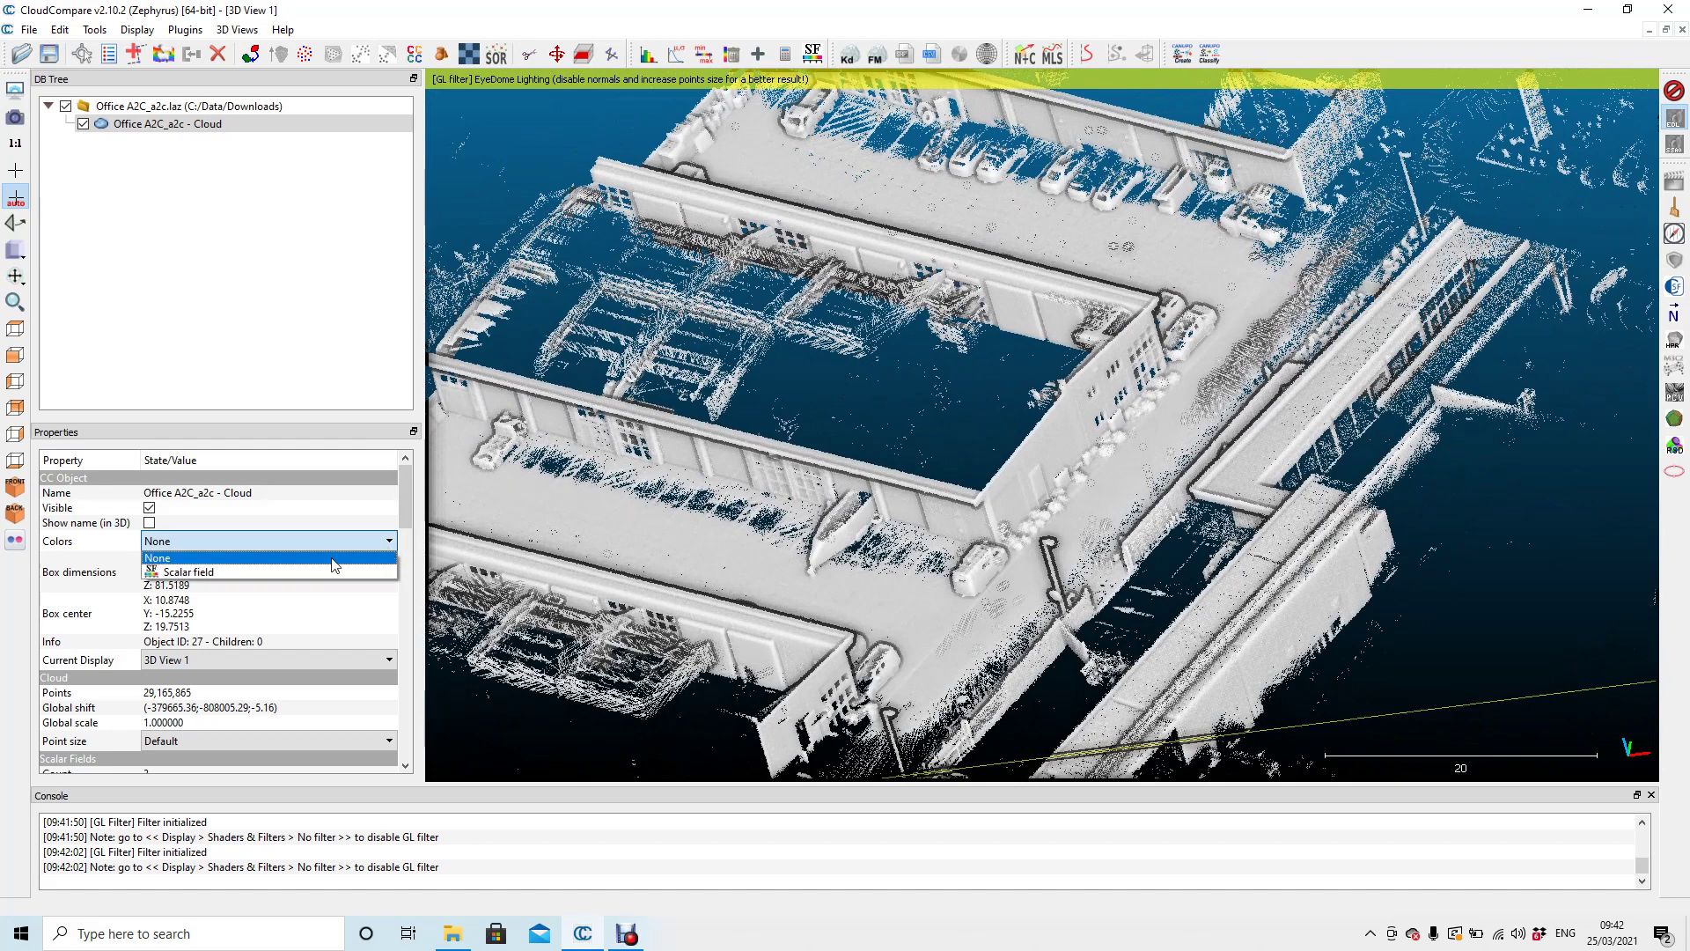
left_click(314, 585)
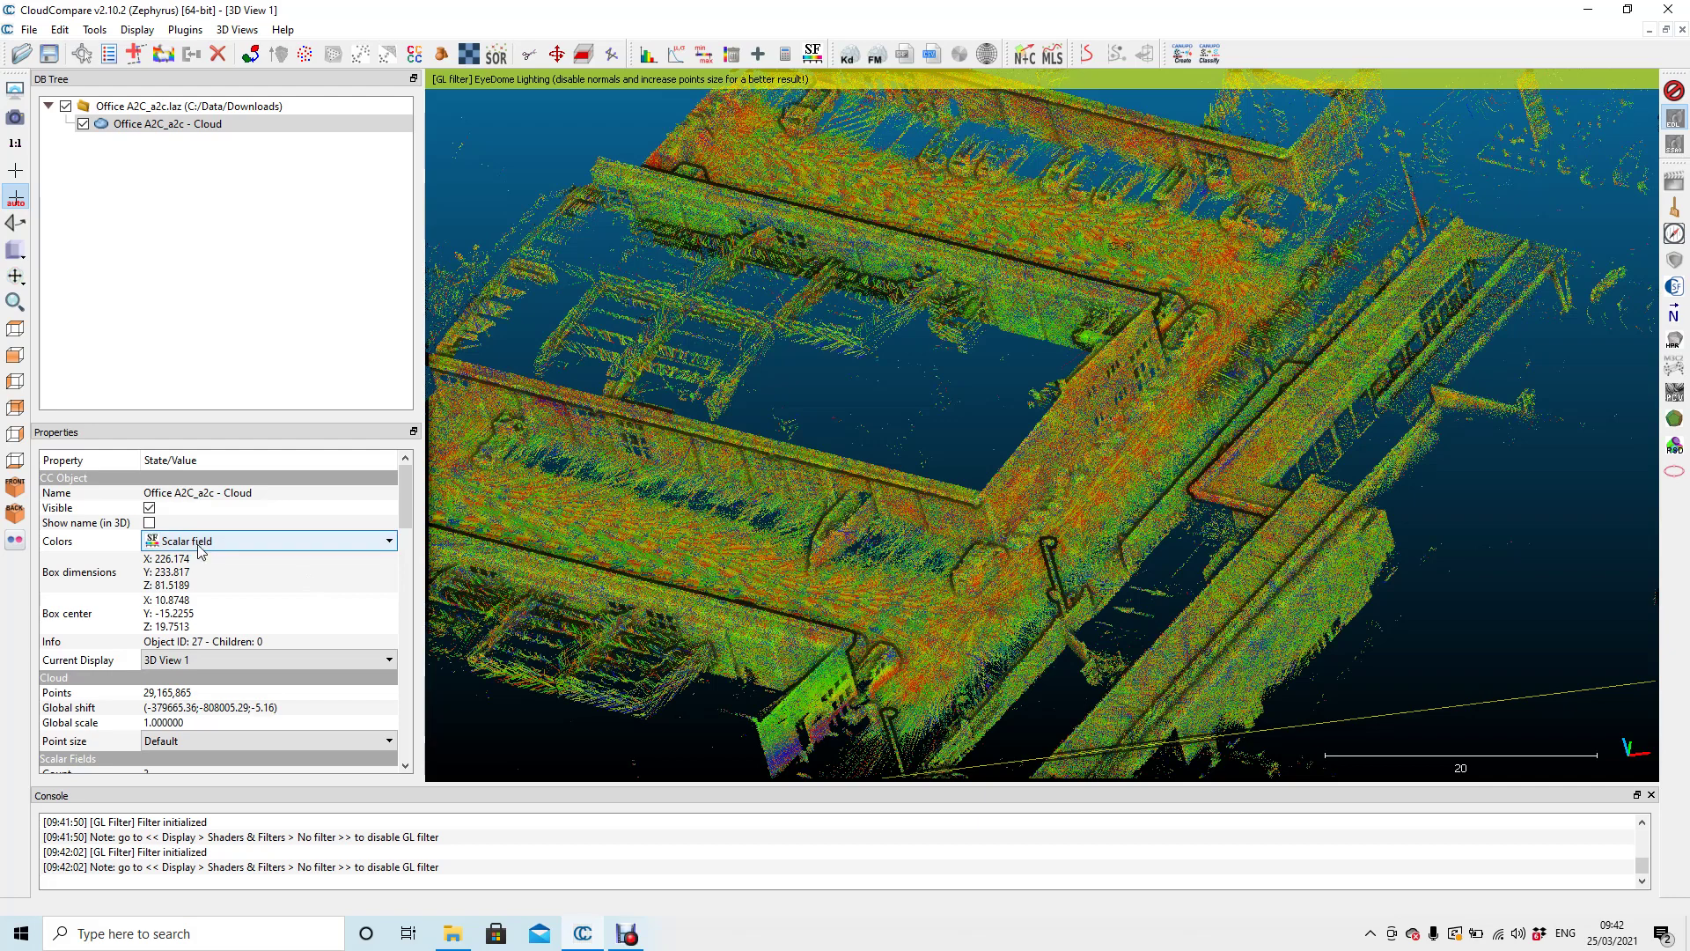
scroll(835, 483, "down", 3)
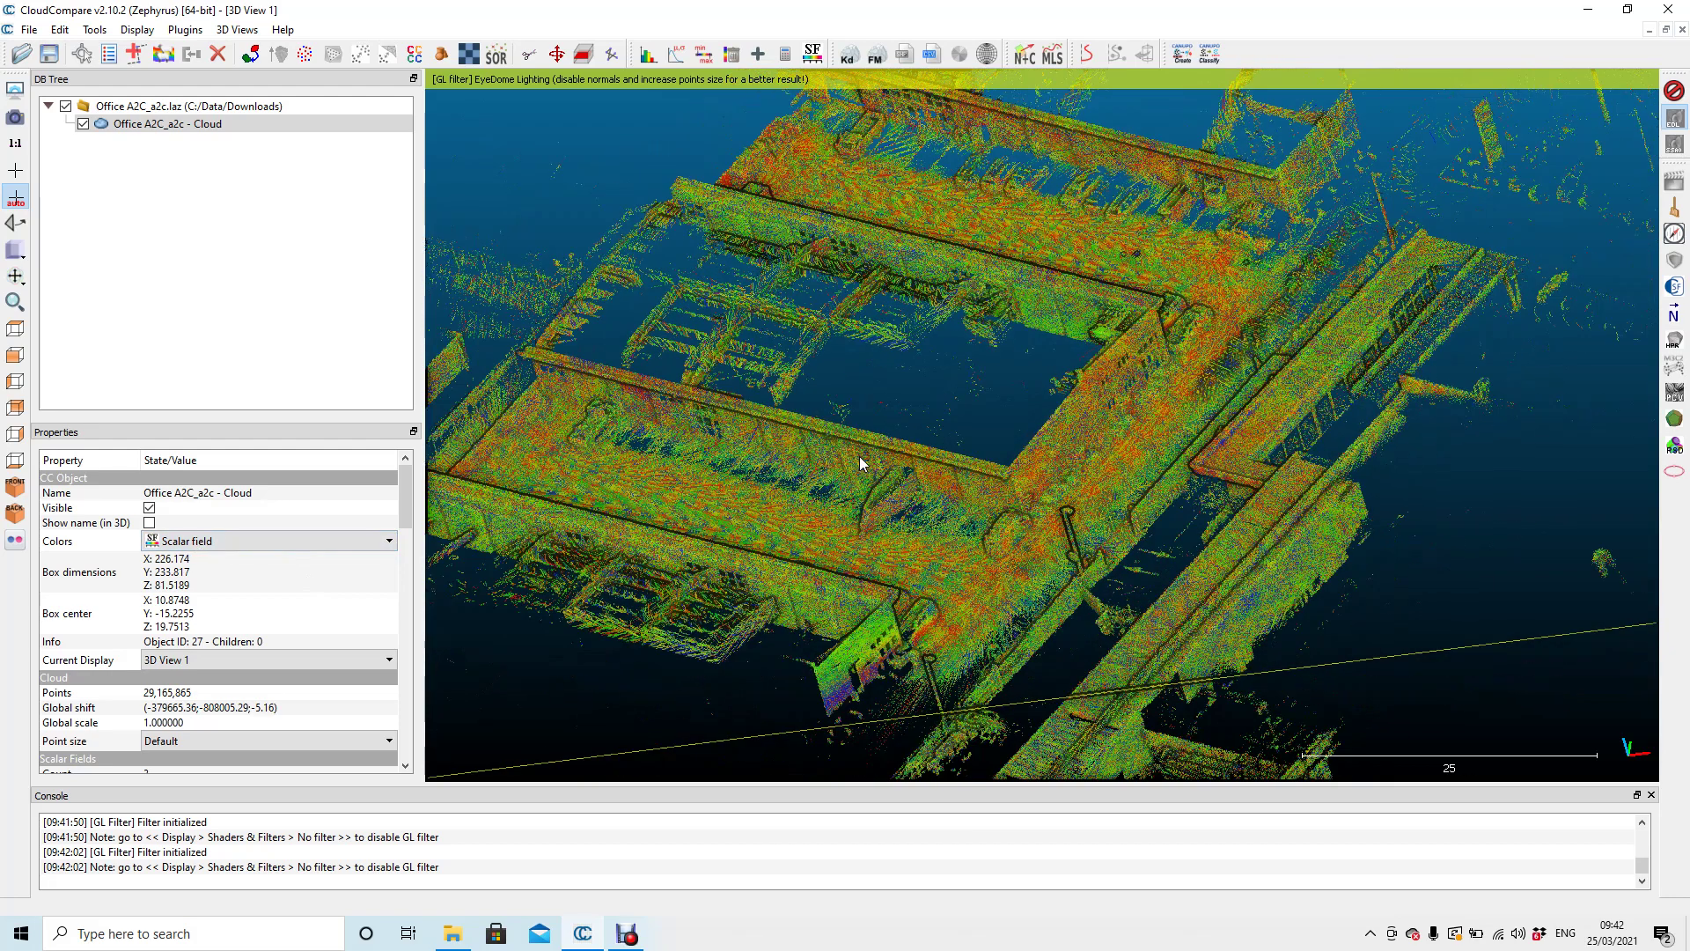
left_click_drag(403, 483, 417, 553)
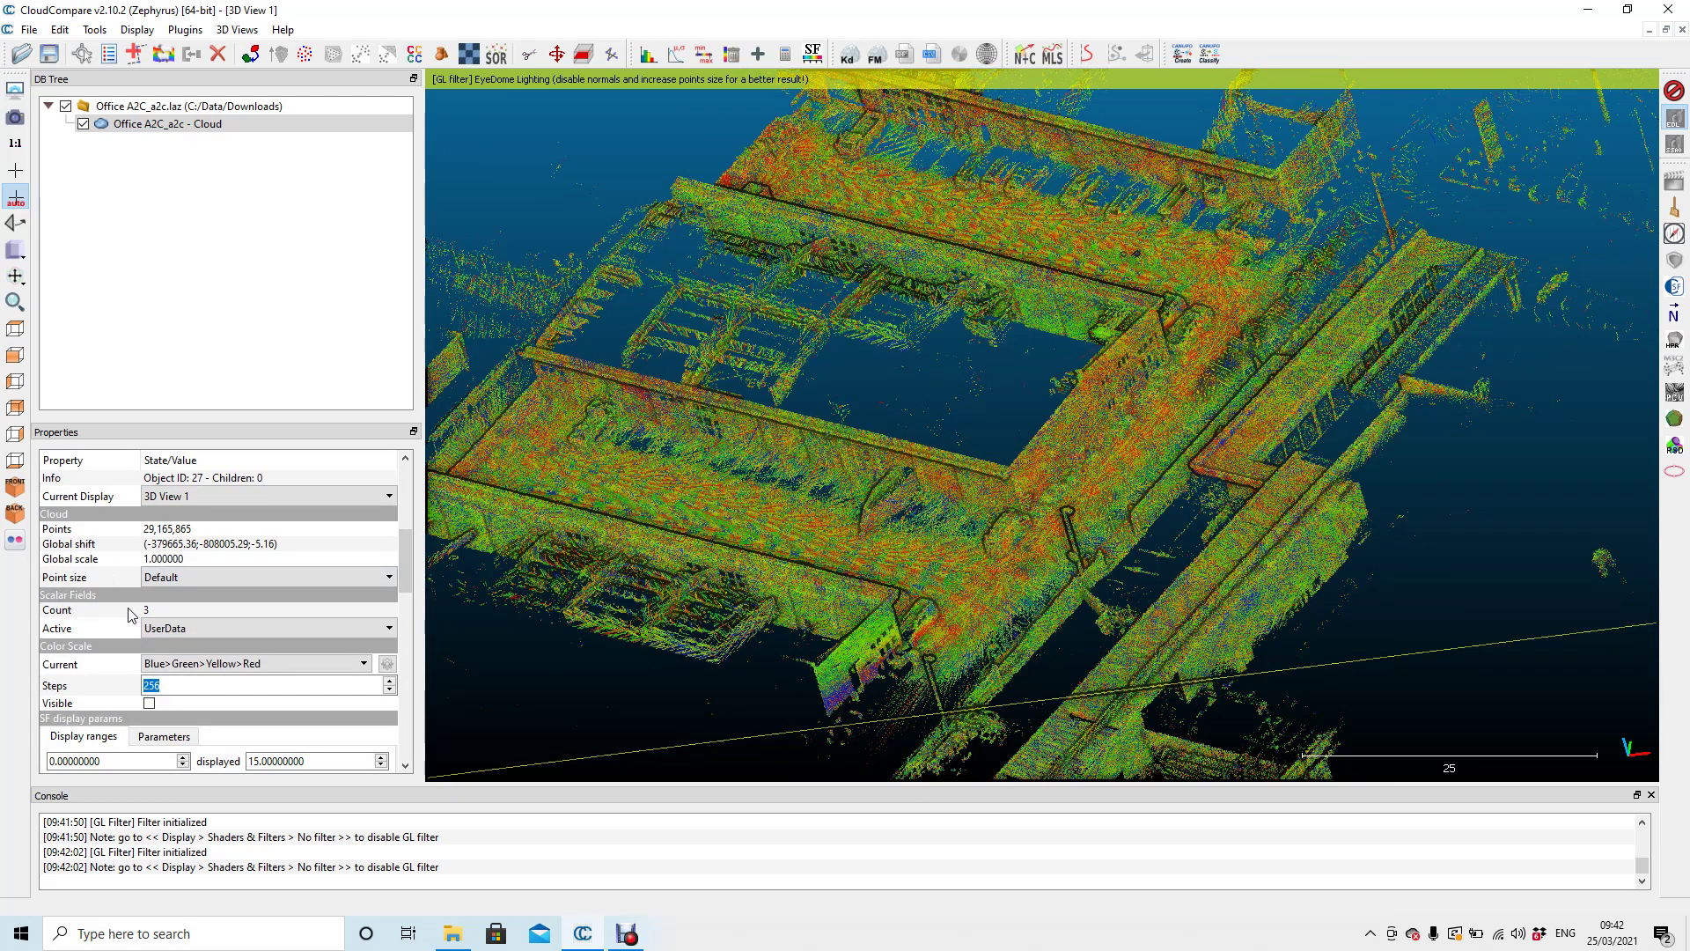
left_click(389, 630)
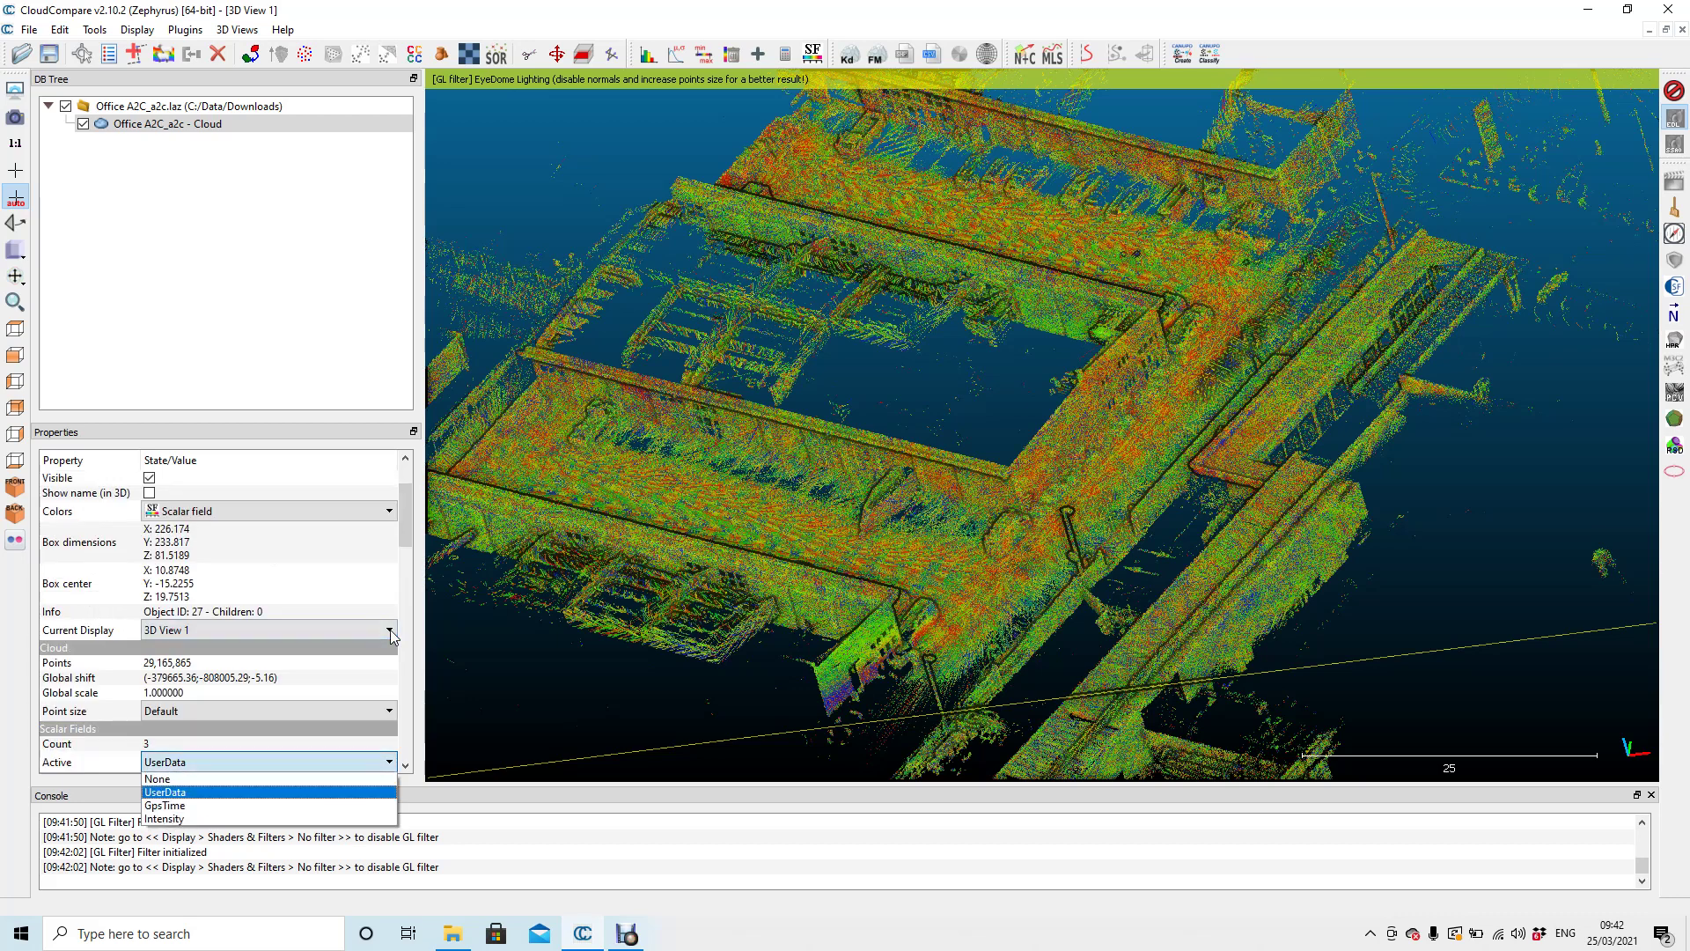
left_click(241, 806)
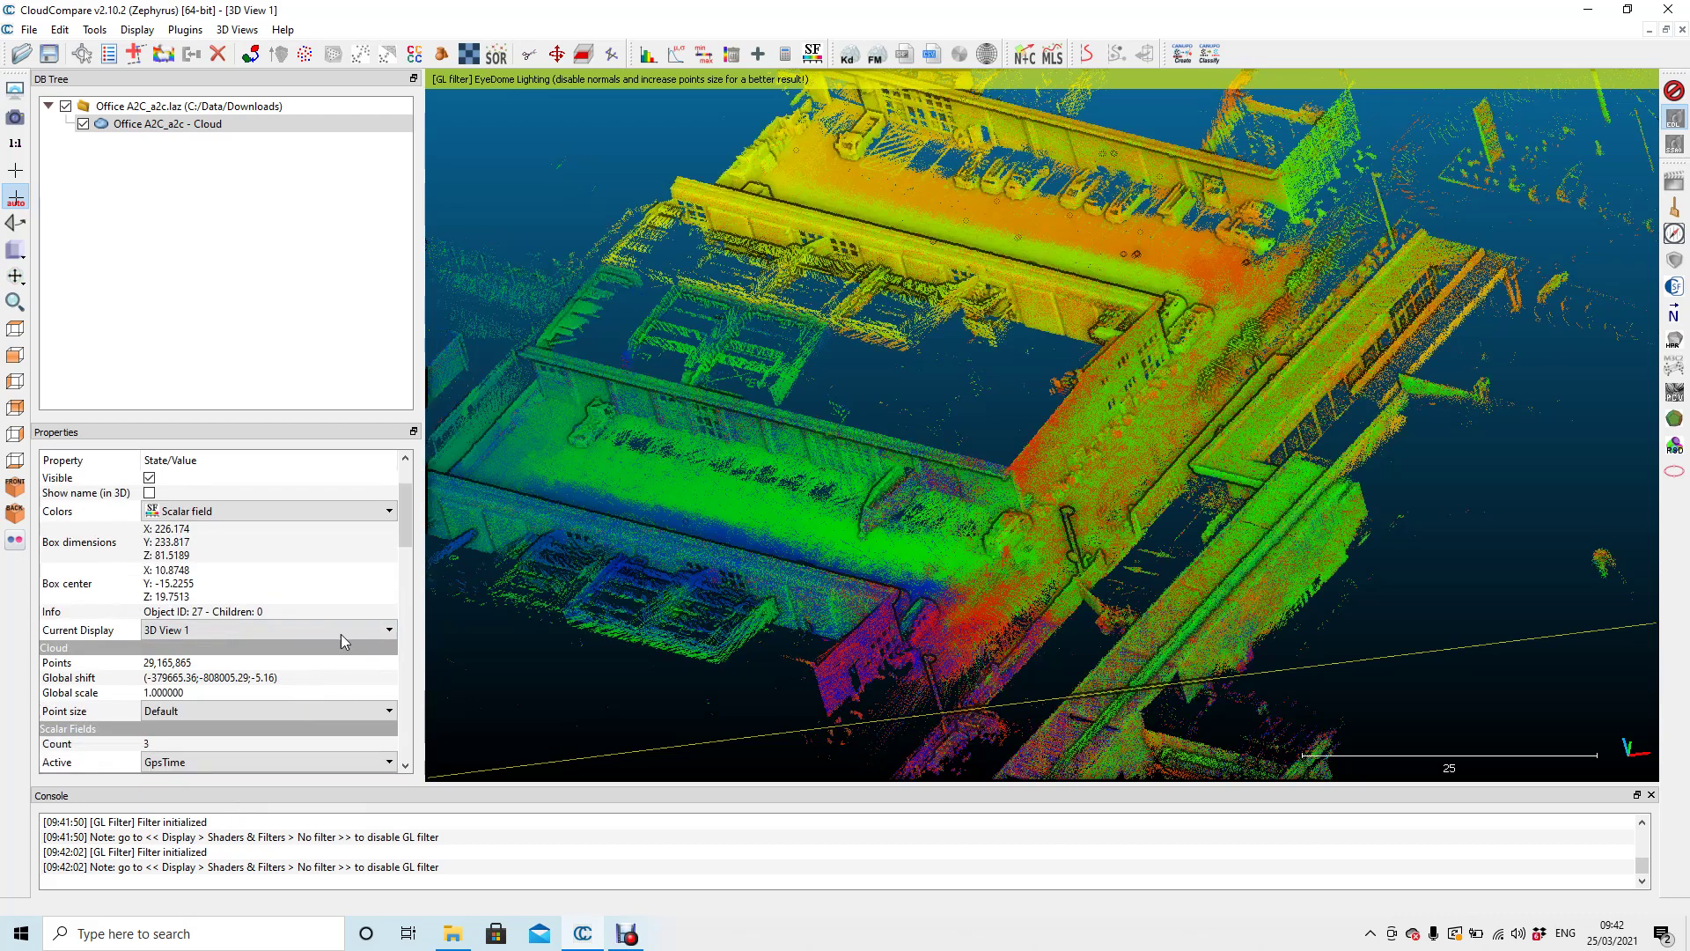
left_click_drag(785, 455, 769, 462)
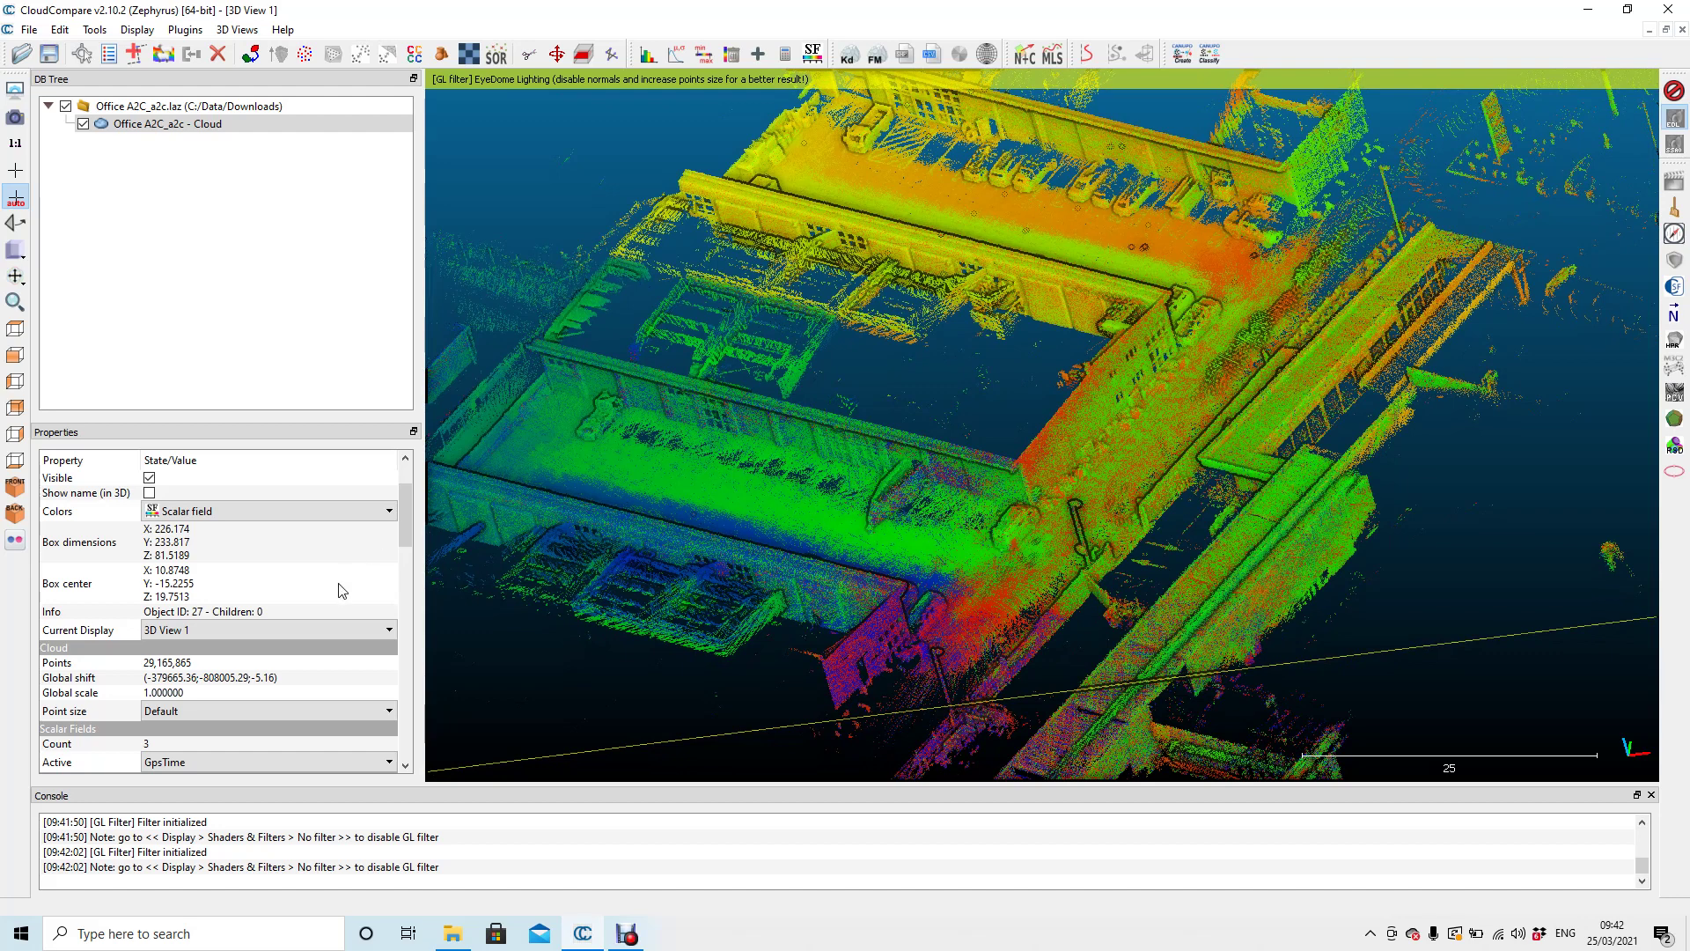
left_click_drag(405, 511, 408, 547)
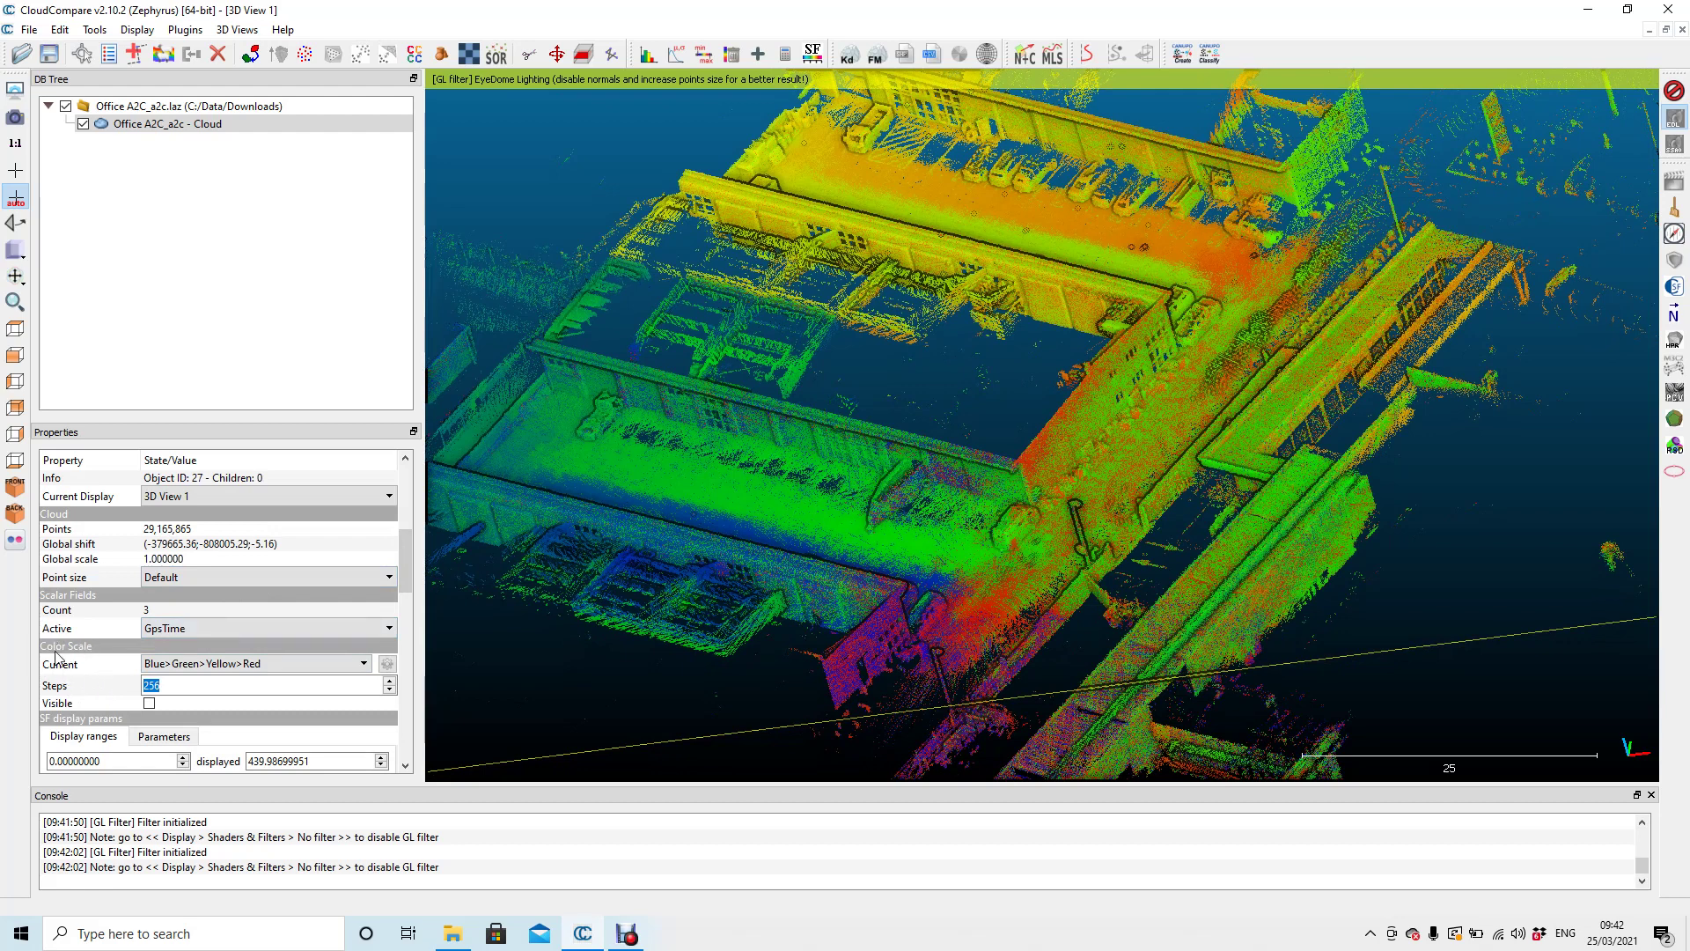
- Make the Color Scale visible, showing the GpsTime[Shifted] legend from 0 to 439.987
left_click(149, 703)
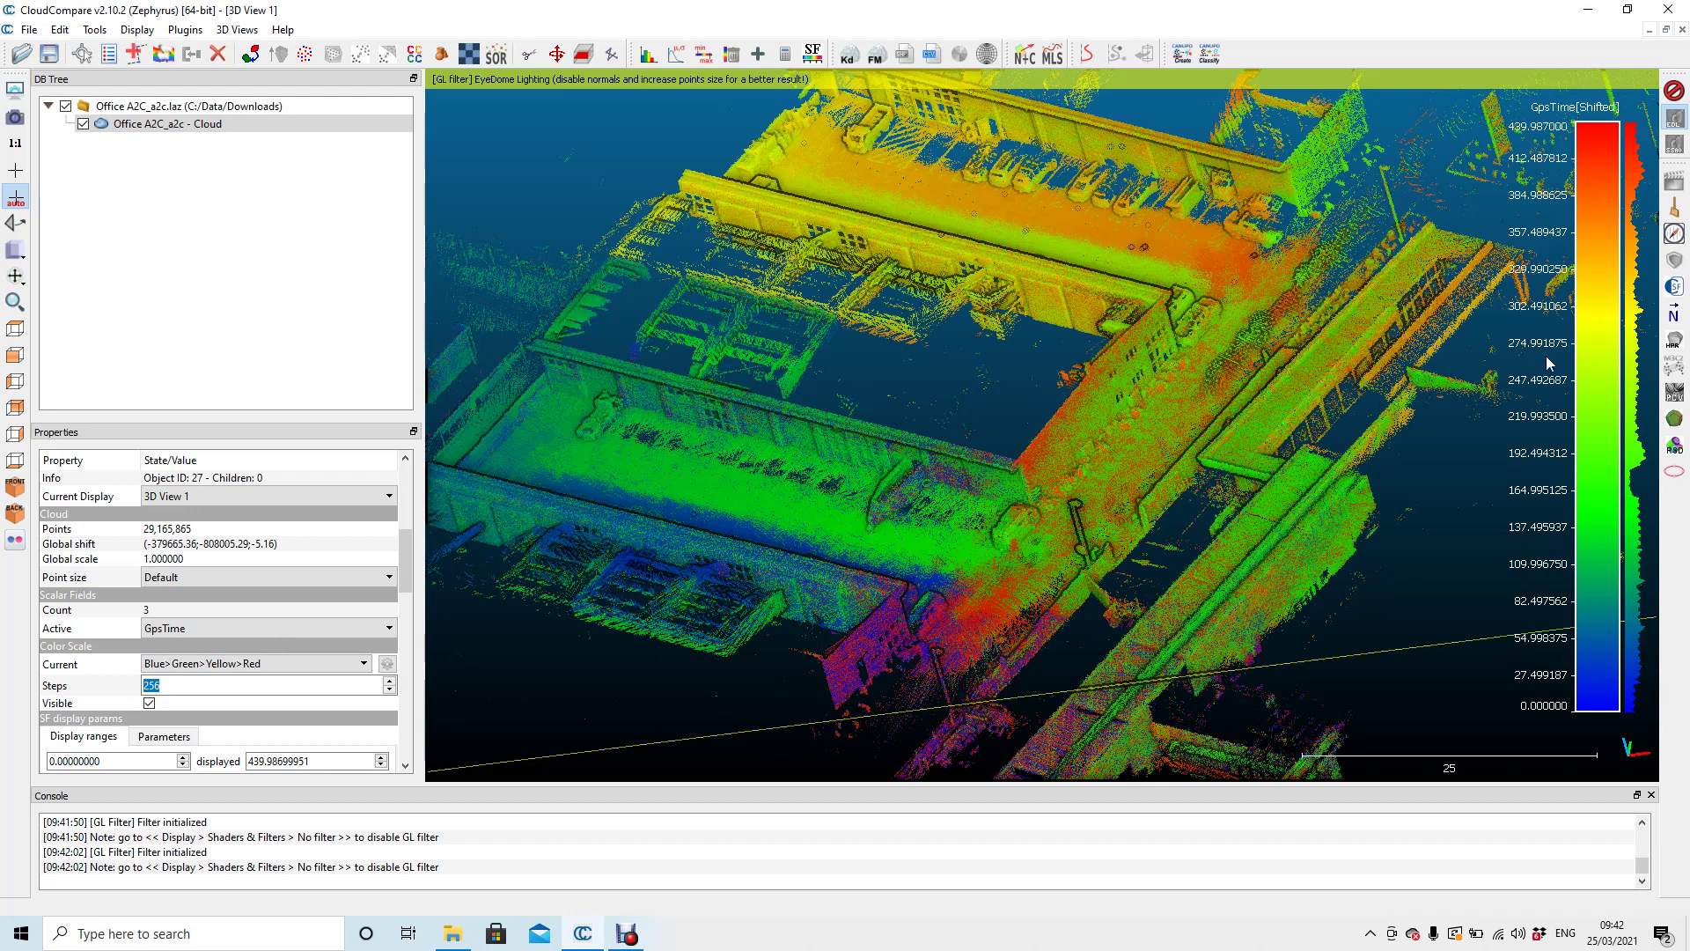
right_click_drag(1063, 467, 1043, 459)
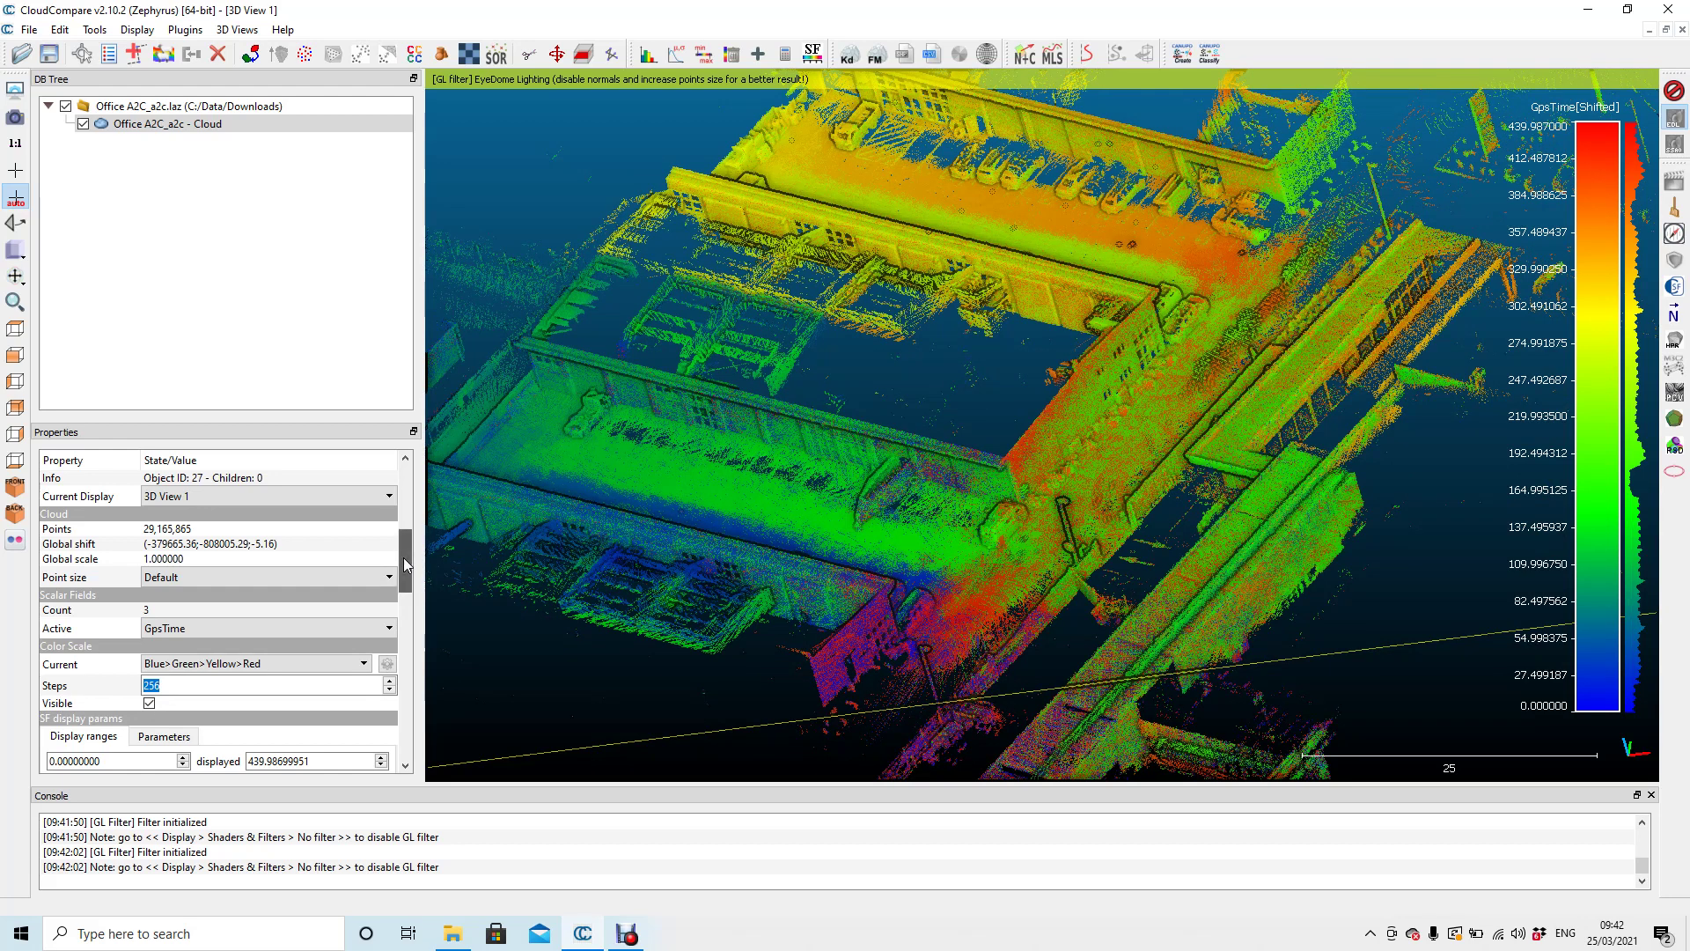
left_click_drag(405, 560, 405, 625)
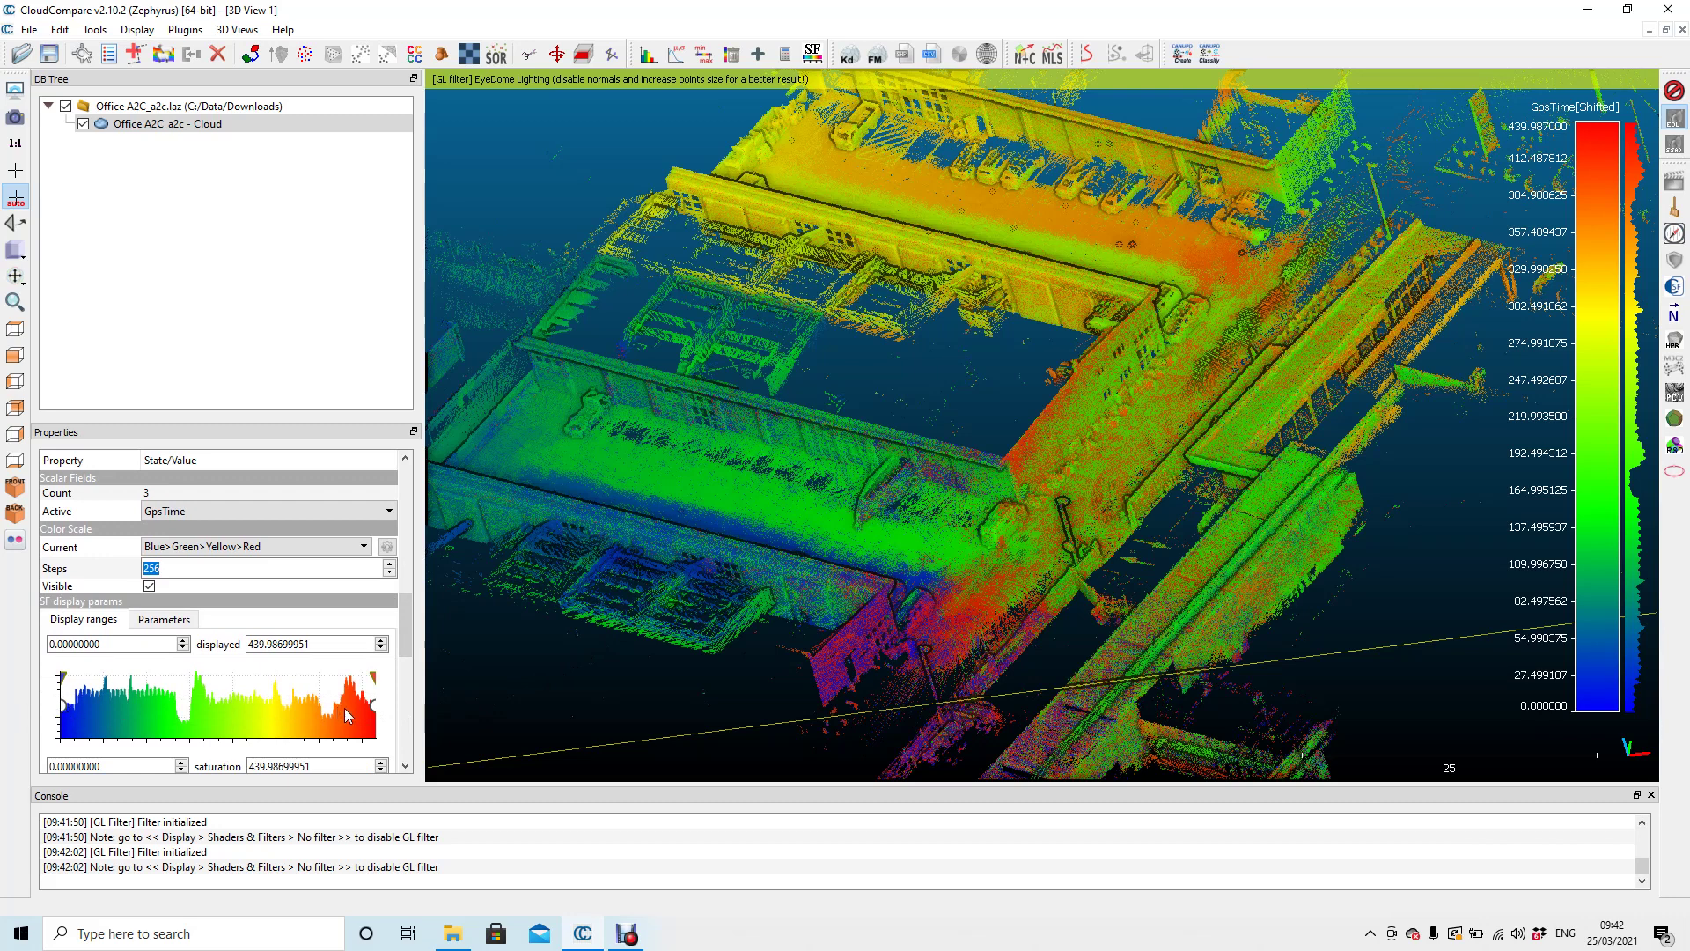
- Cap the displayed GpsTime range at about 338.26, checking the parked-car corridor turns grey
left_click_drag(374, 709, 285, 707)
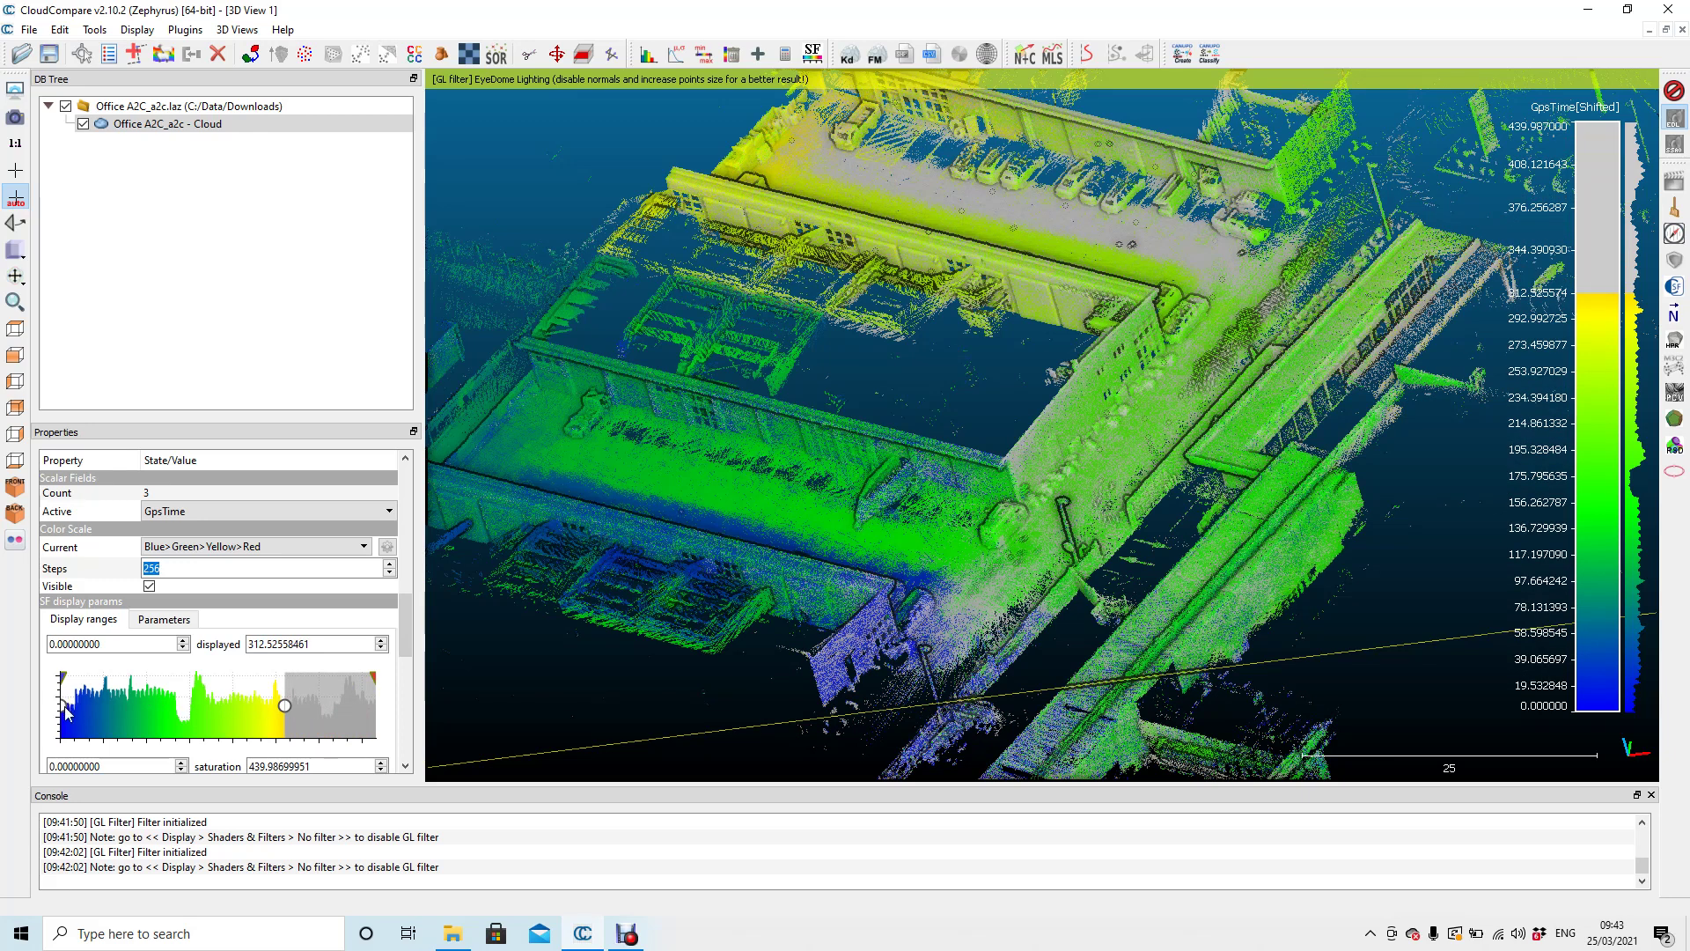
mouse_move(64, 706)
left_mouse_down()
mouse_move(108, 706)
mouse_move(62, 706)
left_mouse_up()
scroll(1178, 358, "up", 3)
left_click_drag(1179, 357, 889, 616)
left_click_drag(969, 528, 1005, 572)
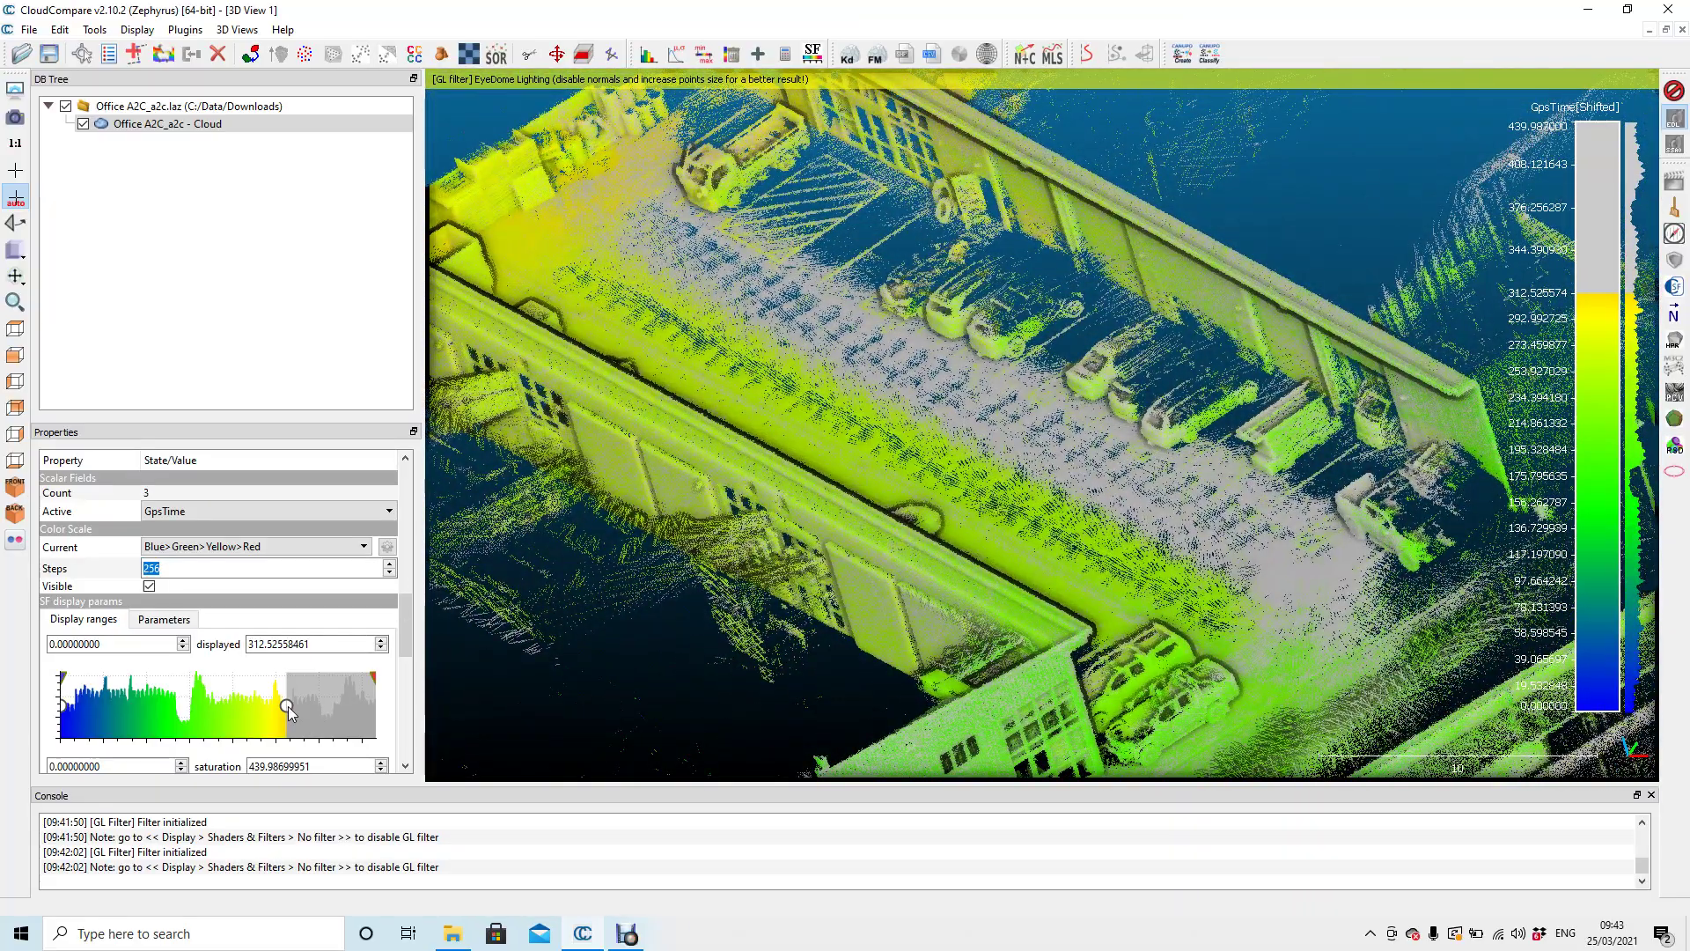
mouse_move(288, 706)
left_mouse_down()
mouse_move(320, 713)
mouse_move(304, 713)
left_mouse_up()
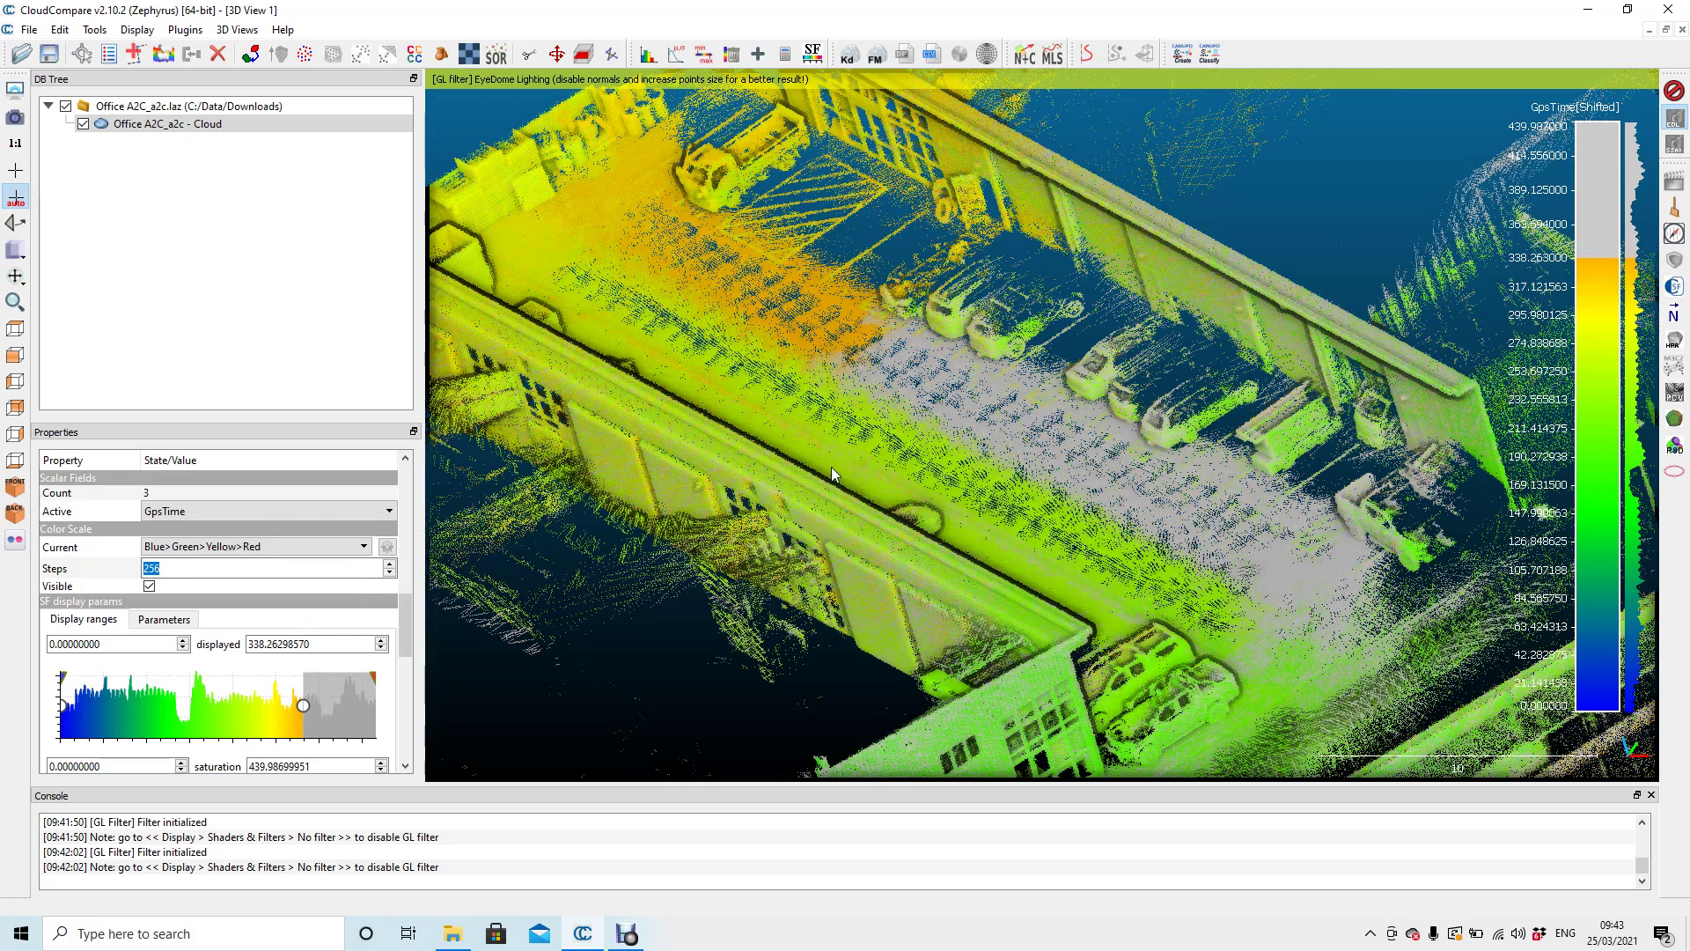
scroll(833, 468, "down", 2)
scroll(833, 469, "down", 4)
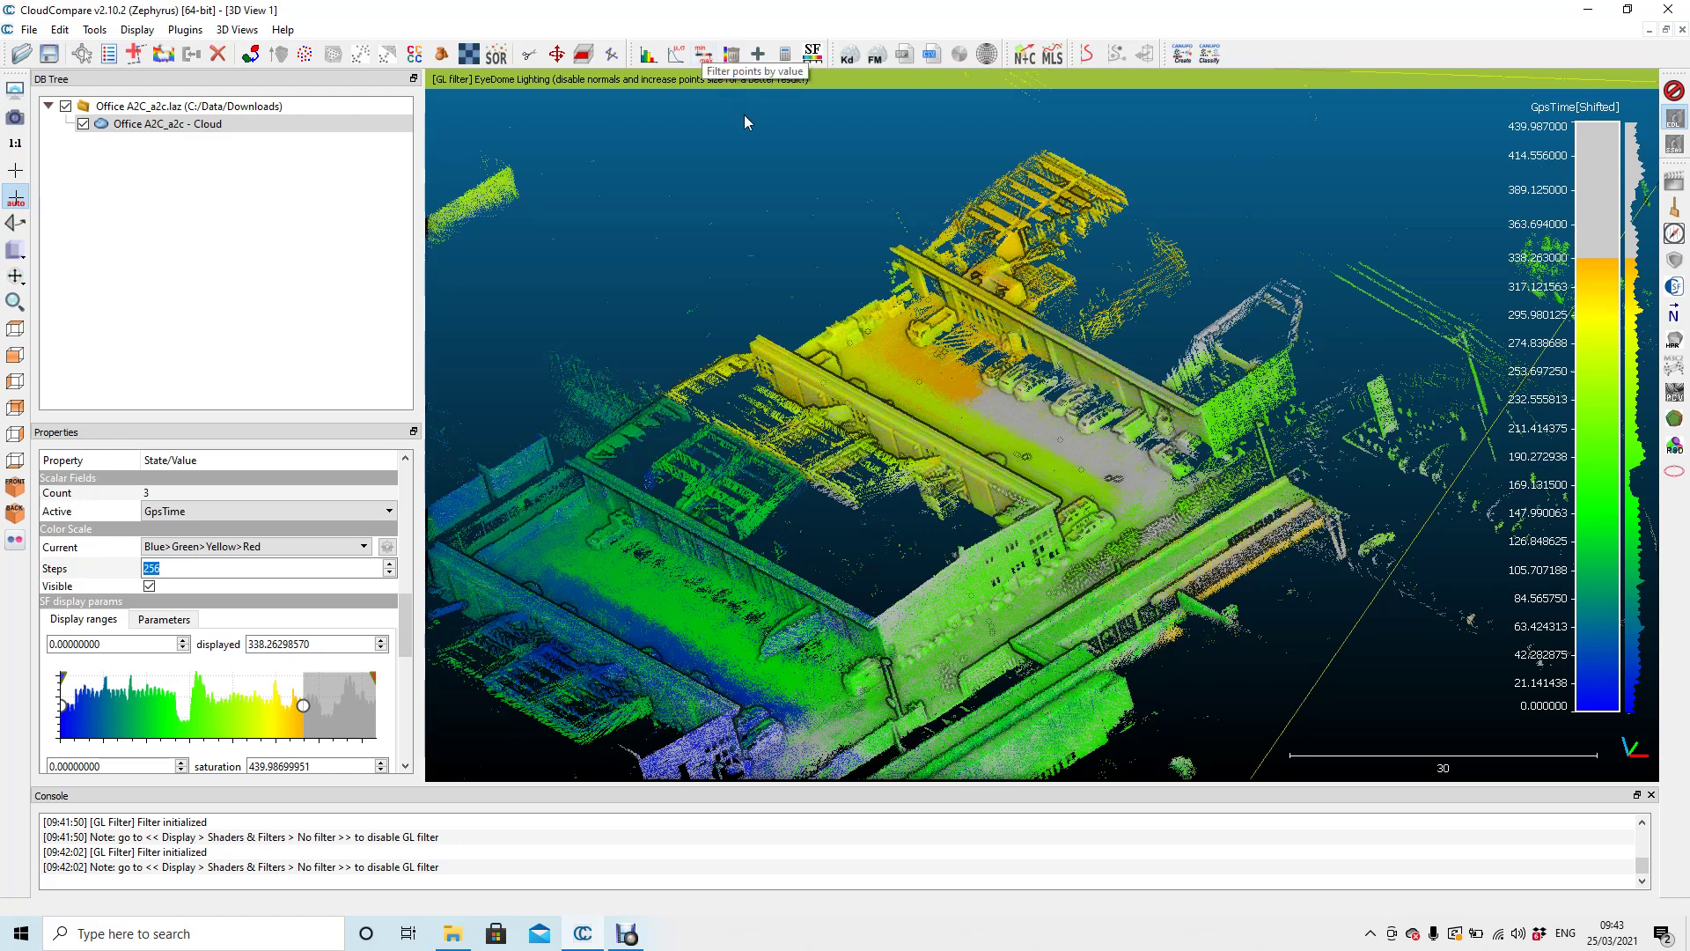
- Filter by GpsTime value 0 to 338.263 and split into Cloud.extract and Cloud.extract.outside
left_click(705, 55)
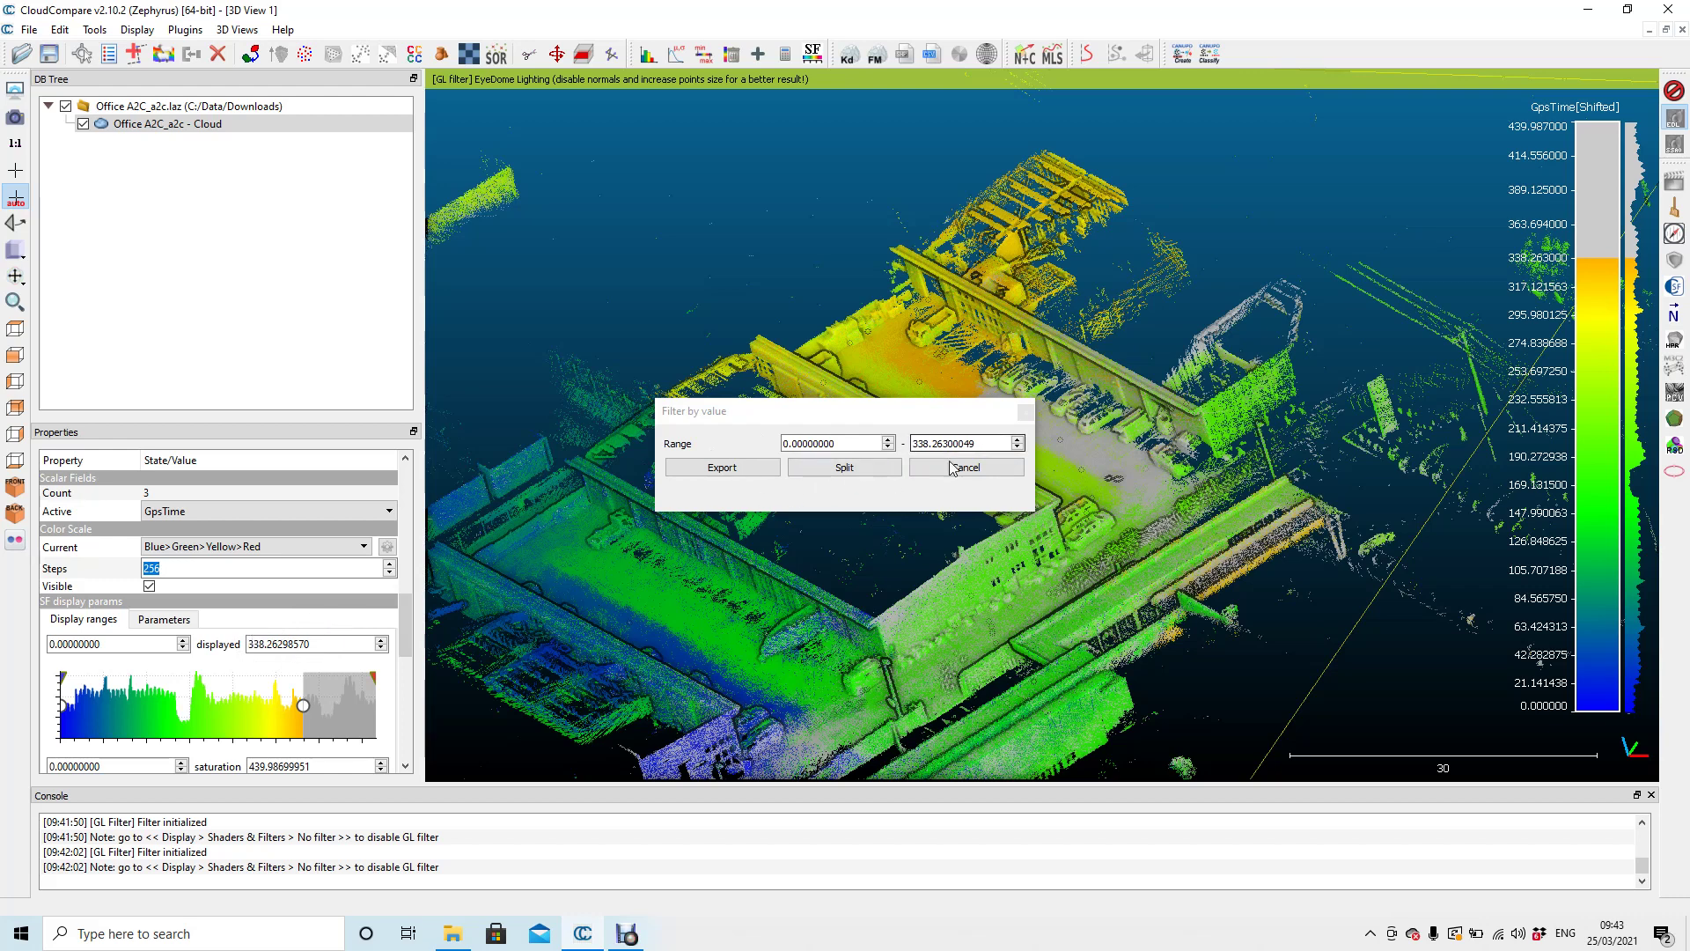
left_click(845, 468)
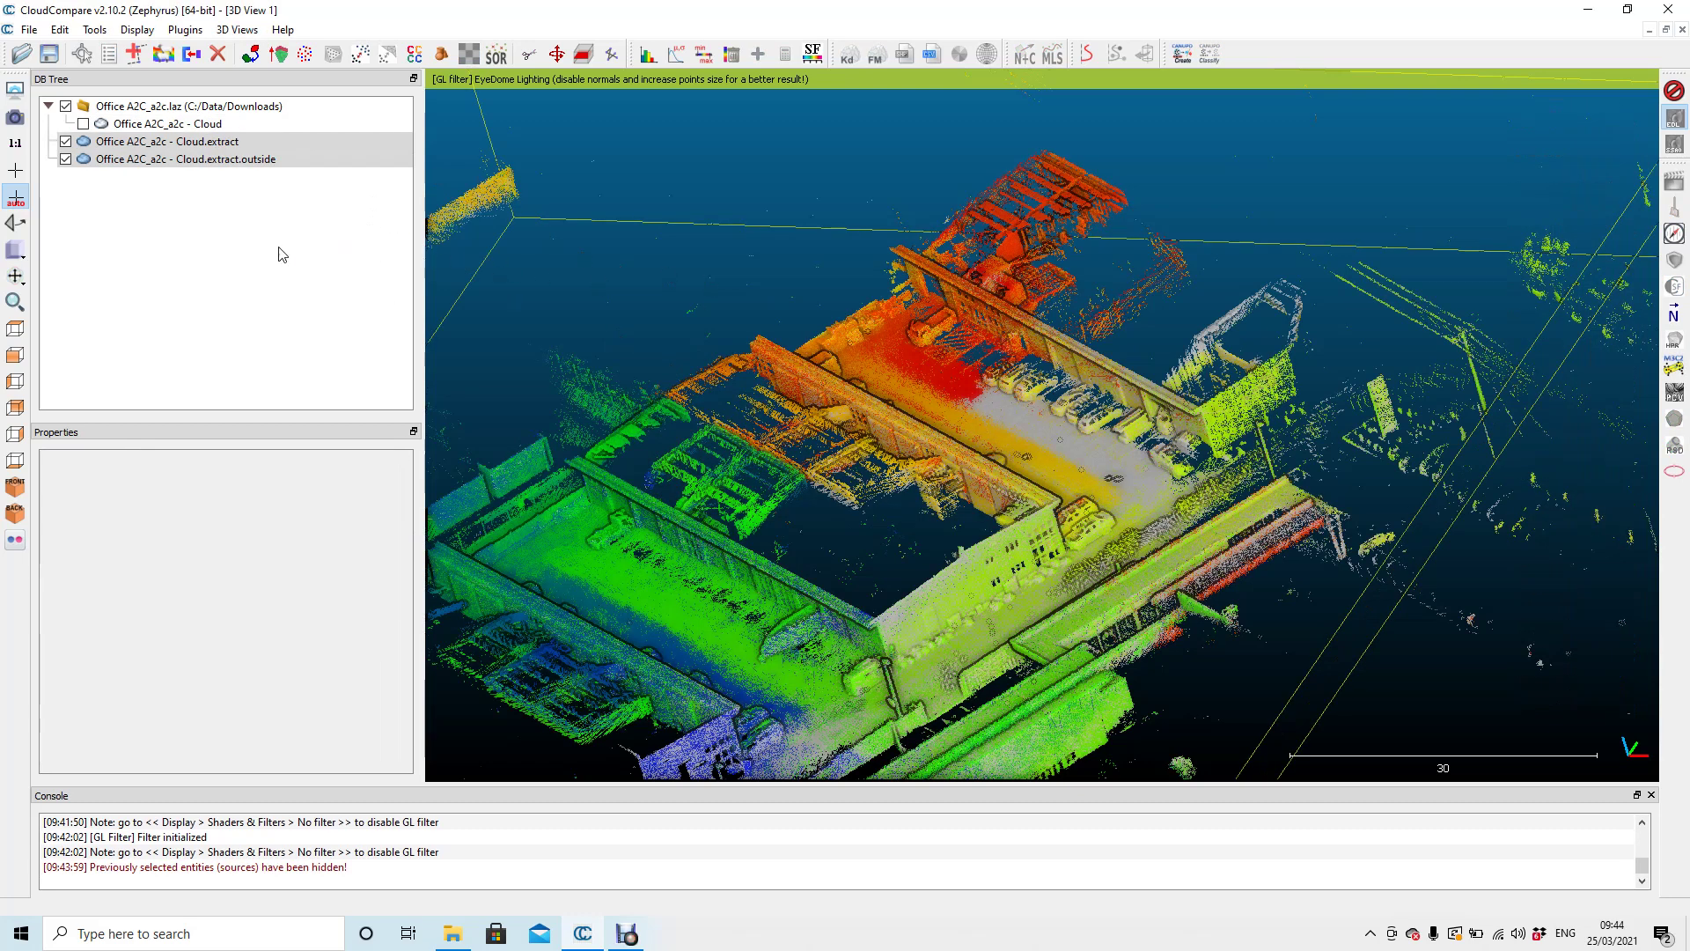
- Compare the split clouds against the original Cloud by toggling their visibility
left_click(273, 255)
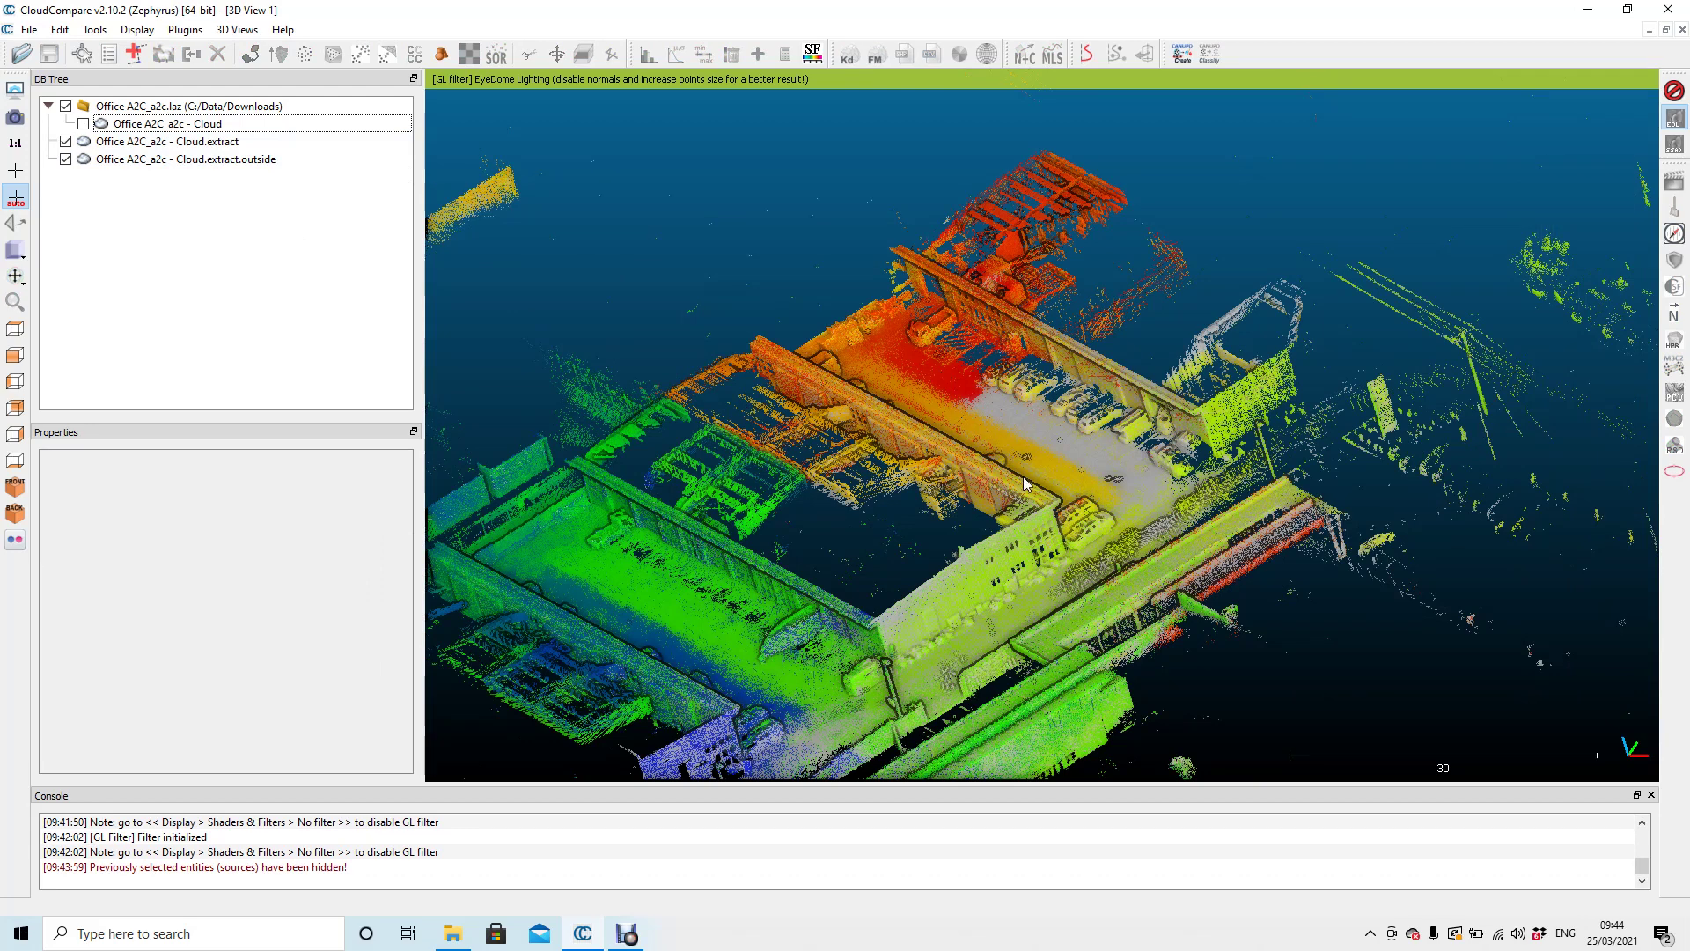
left_click_drag(896, 497, 867, 464)
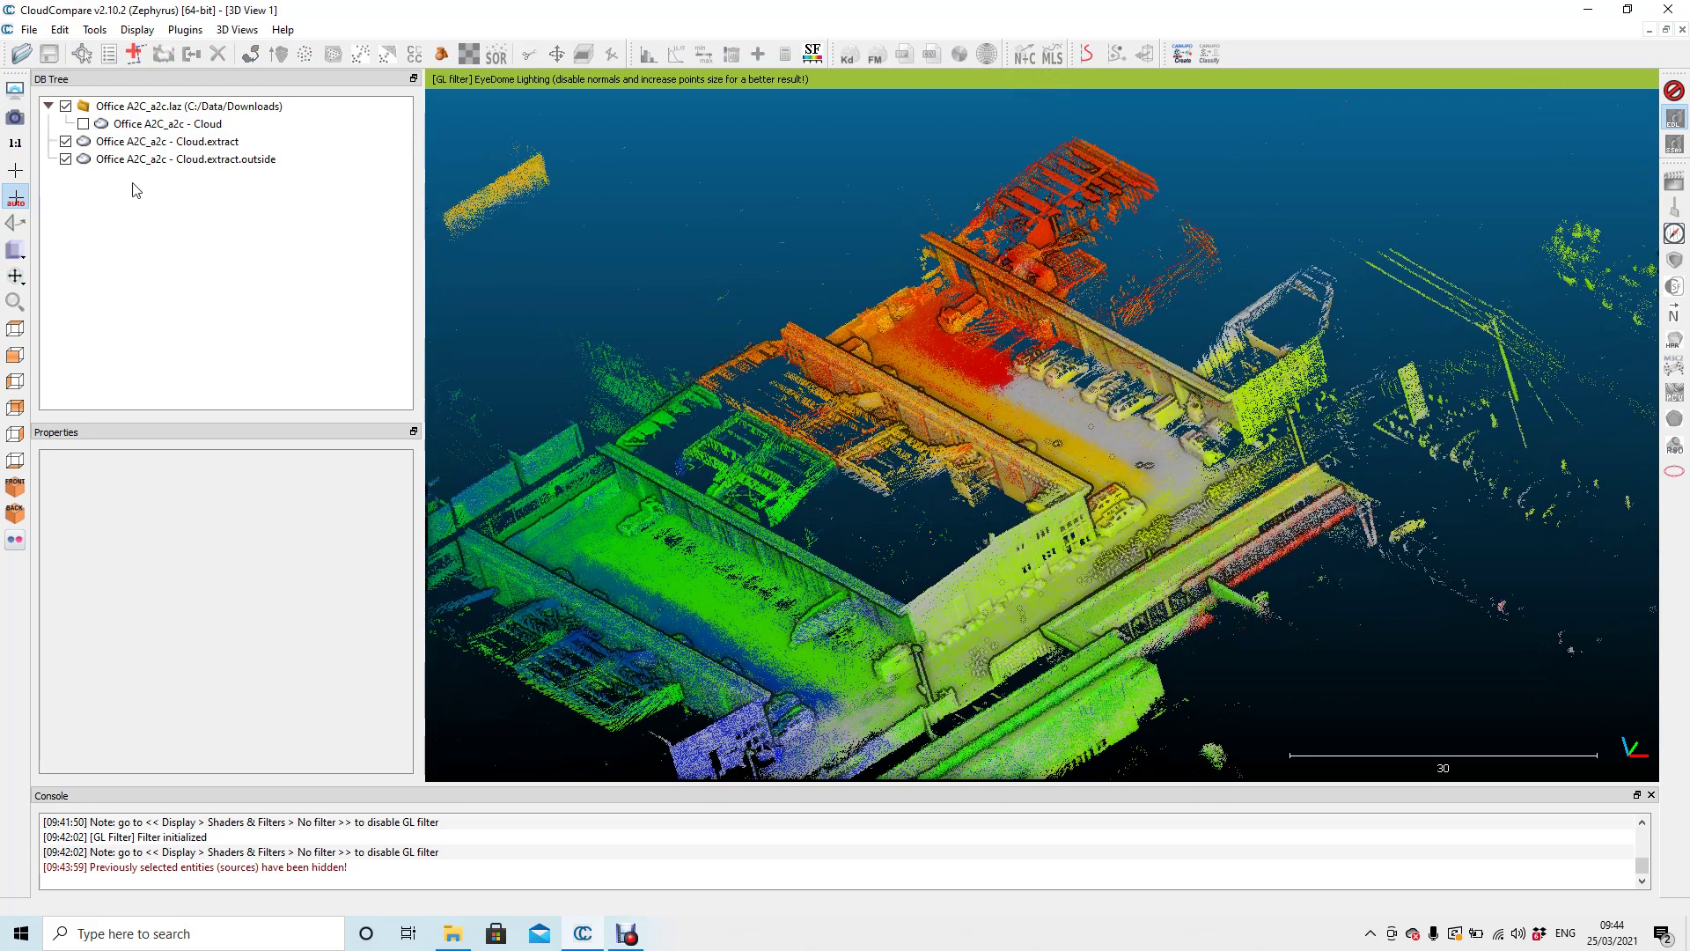
left_click(83, 124)
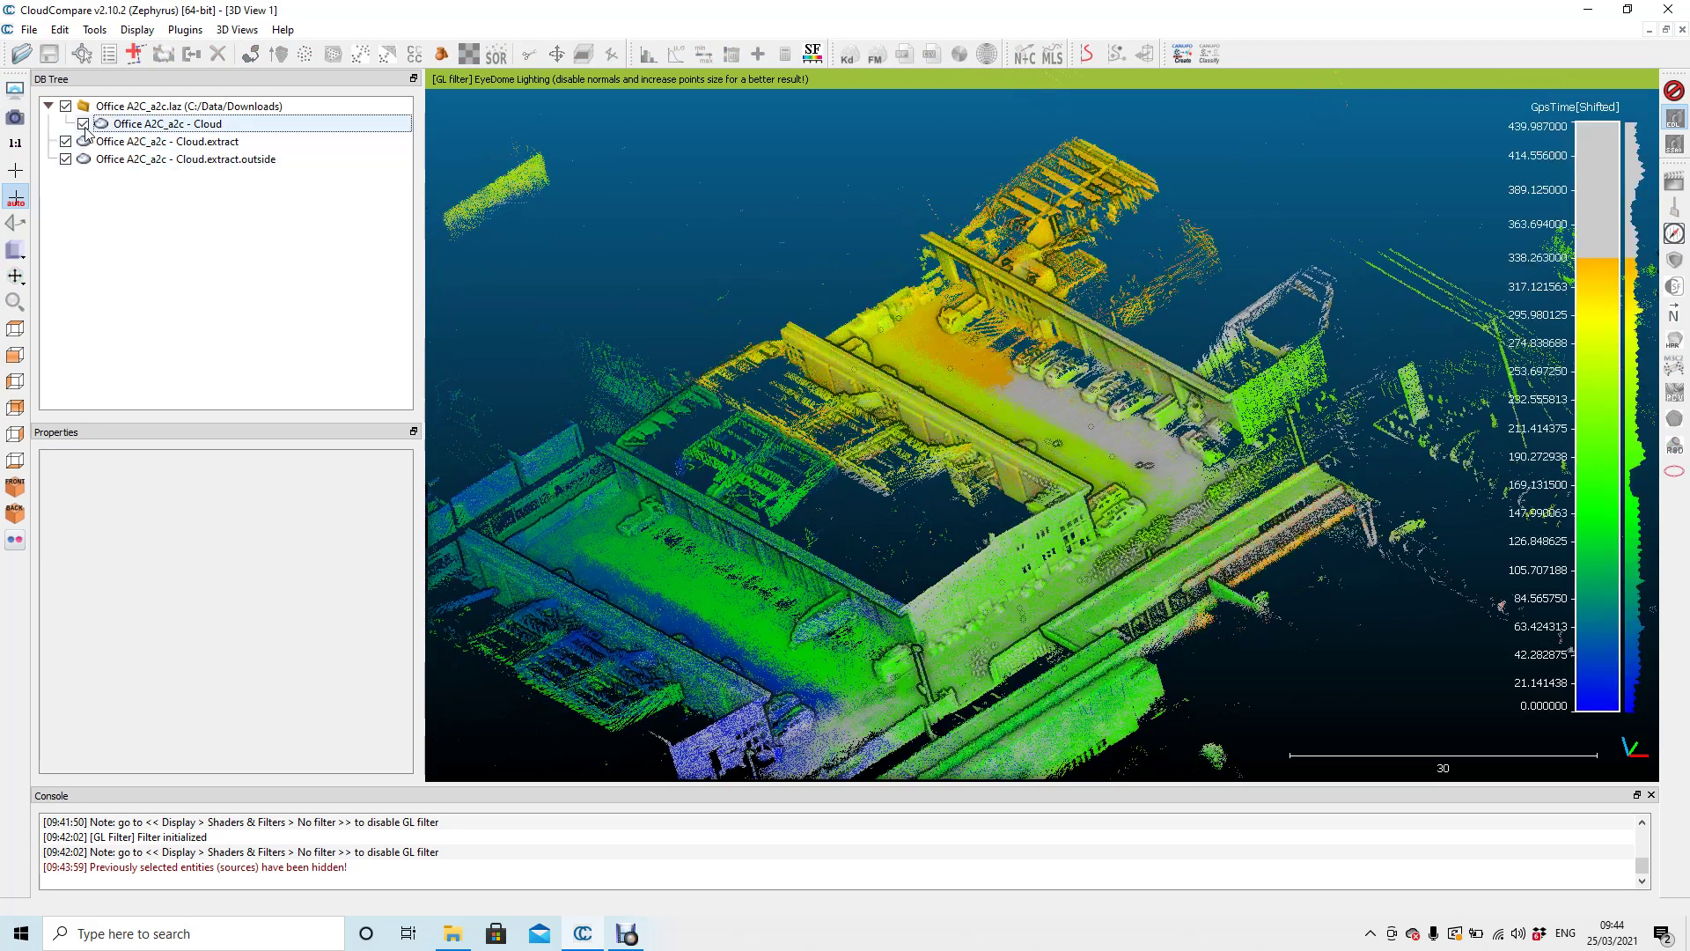
left_click(66, 140)
left_click(83, 123)
left_click(66, 141)
left_click(66, 158)
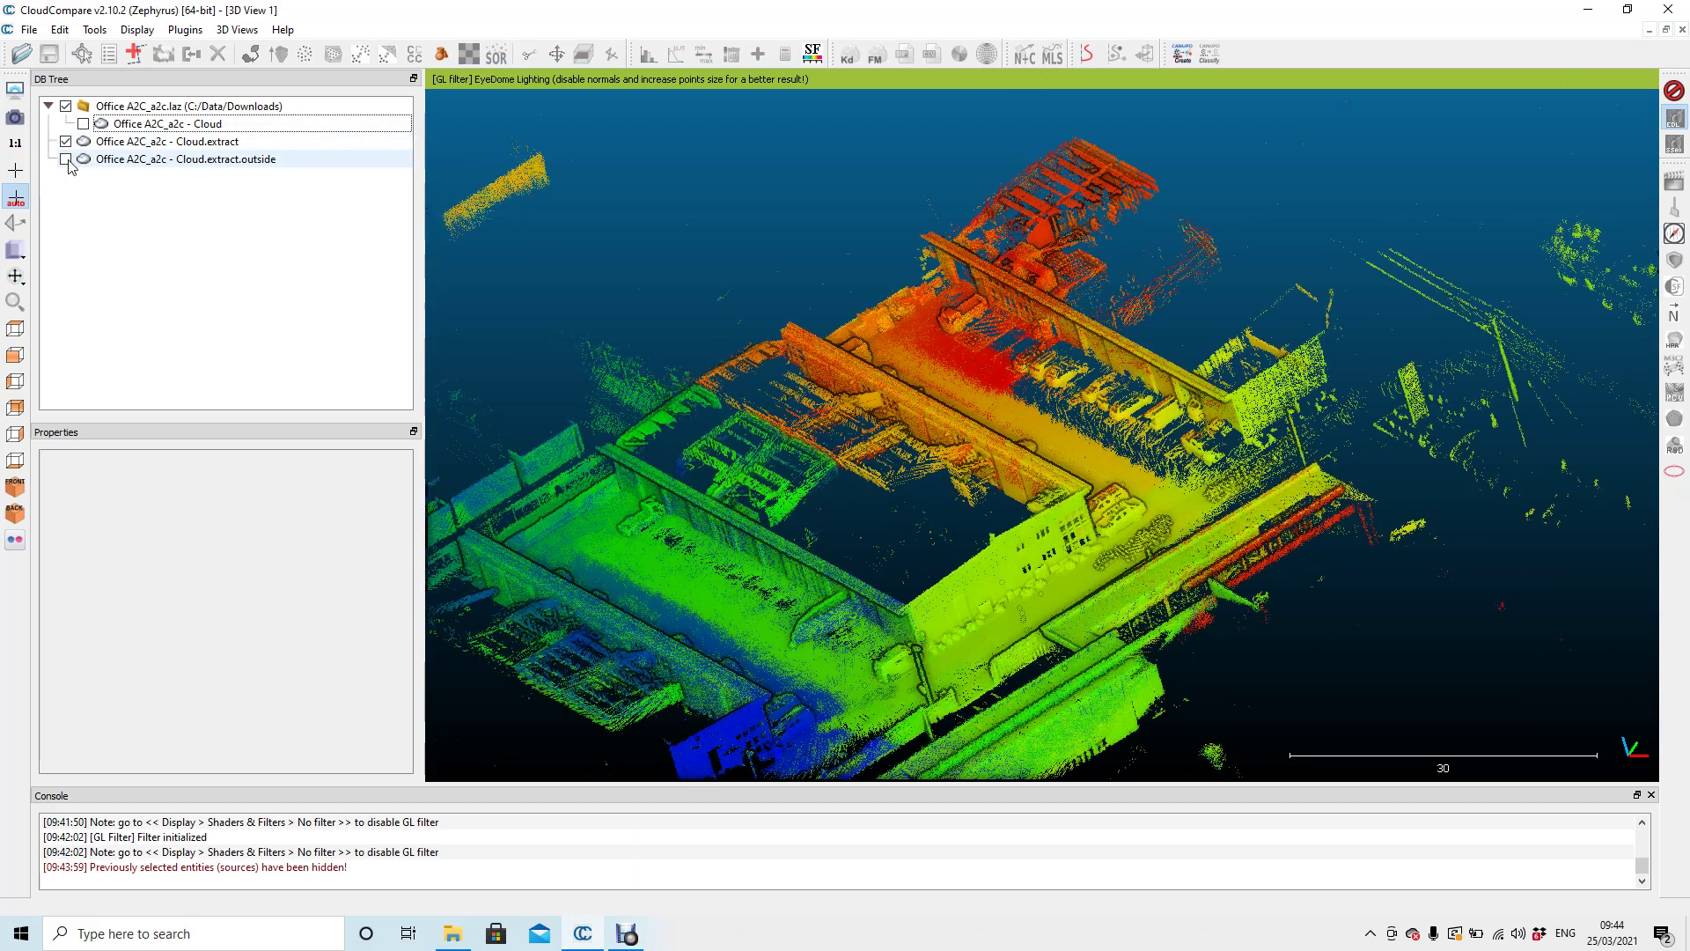
- Leave only Cloud.extract.outside displayed and select it
left_click_drag(903, 460, 739, 449)
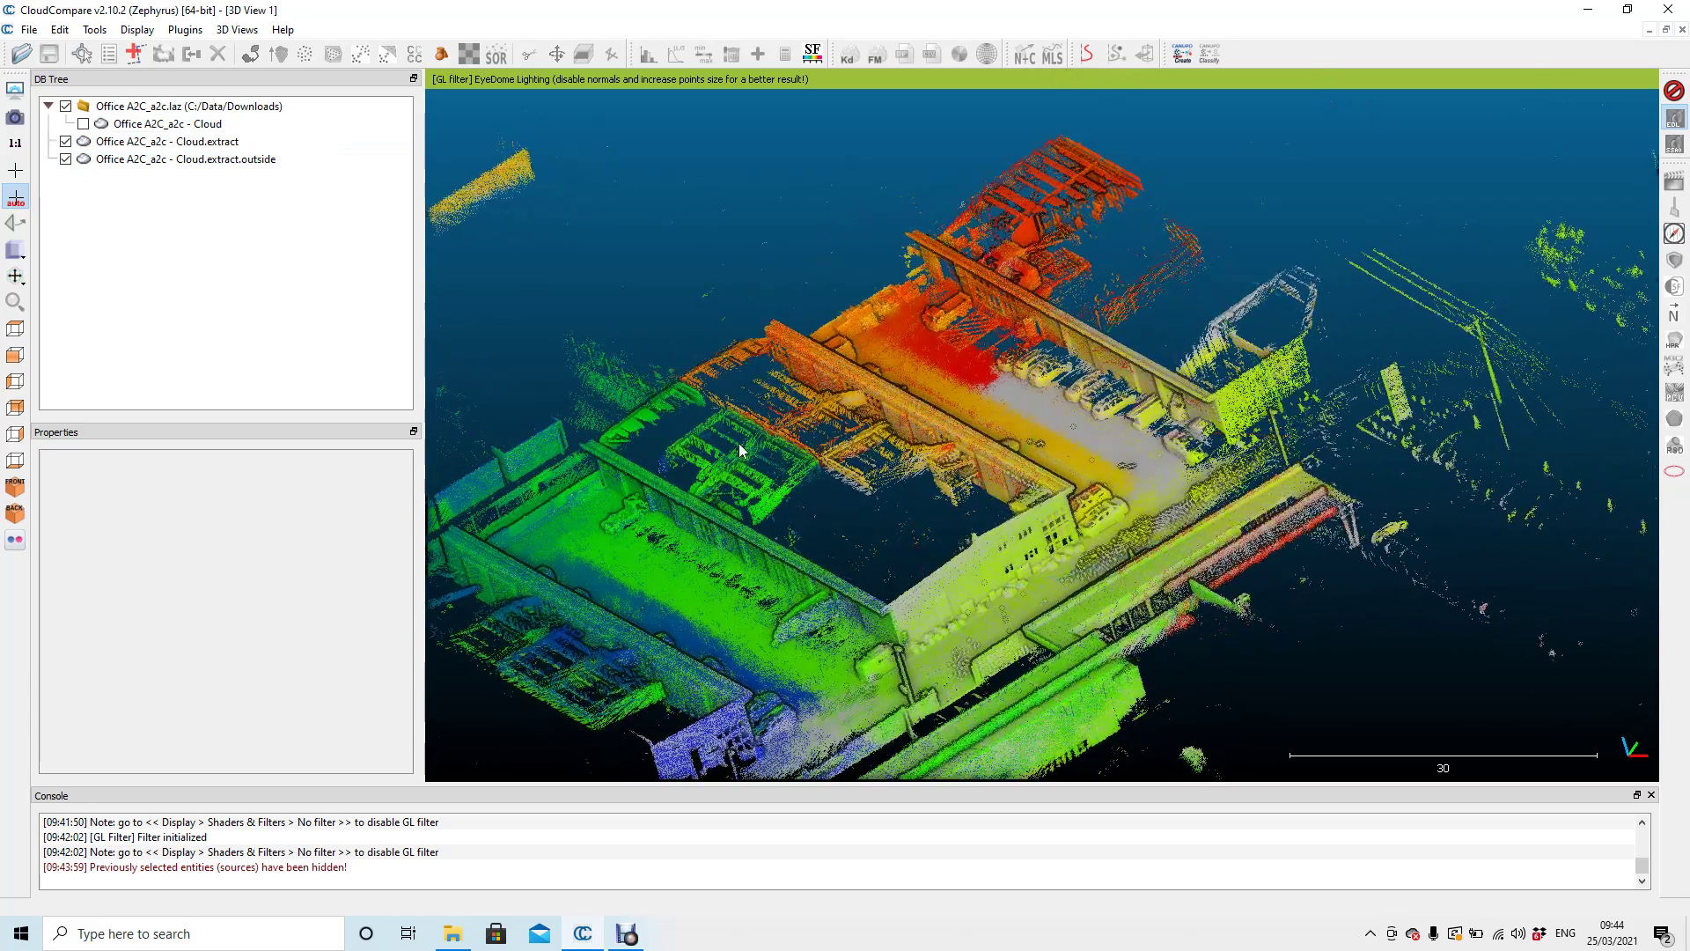
left_click(66, 141)
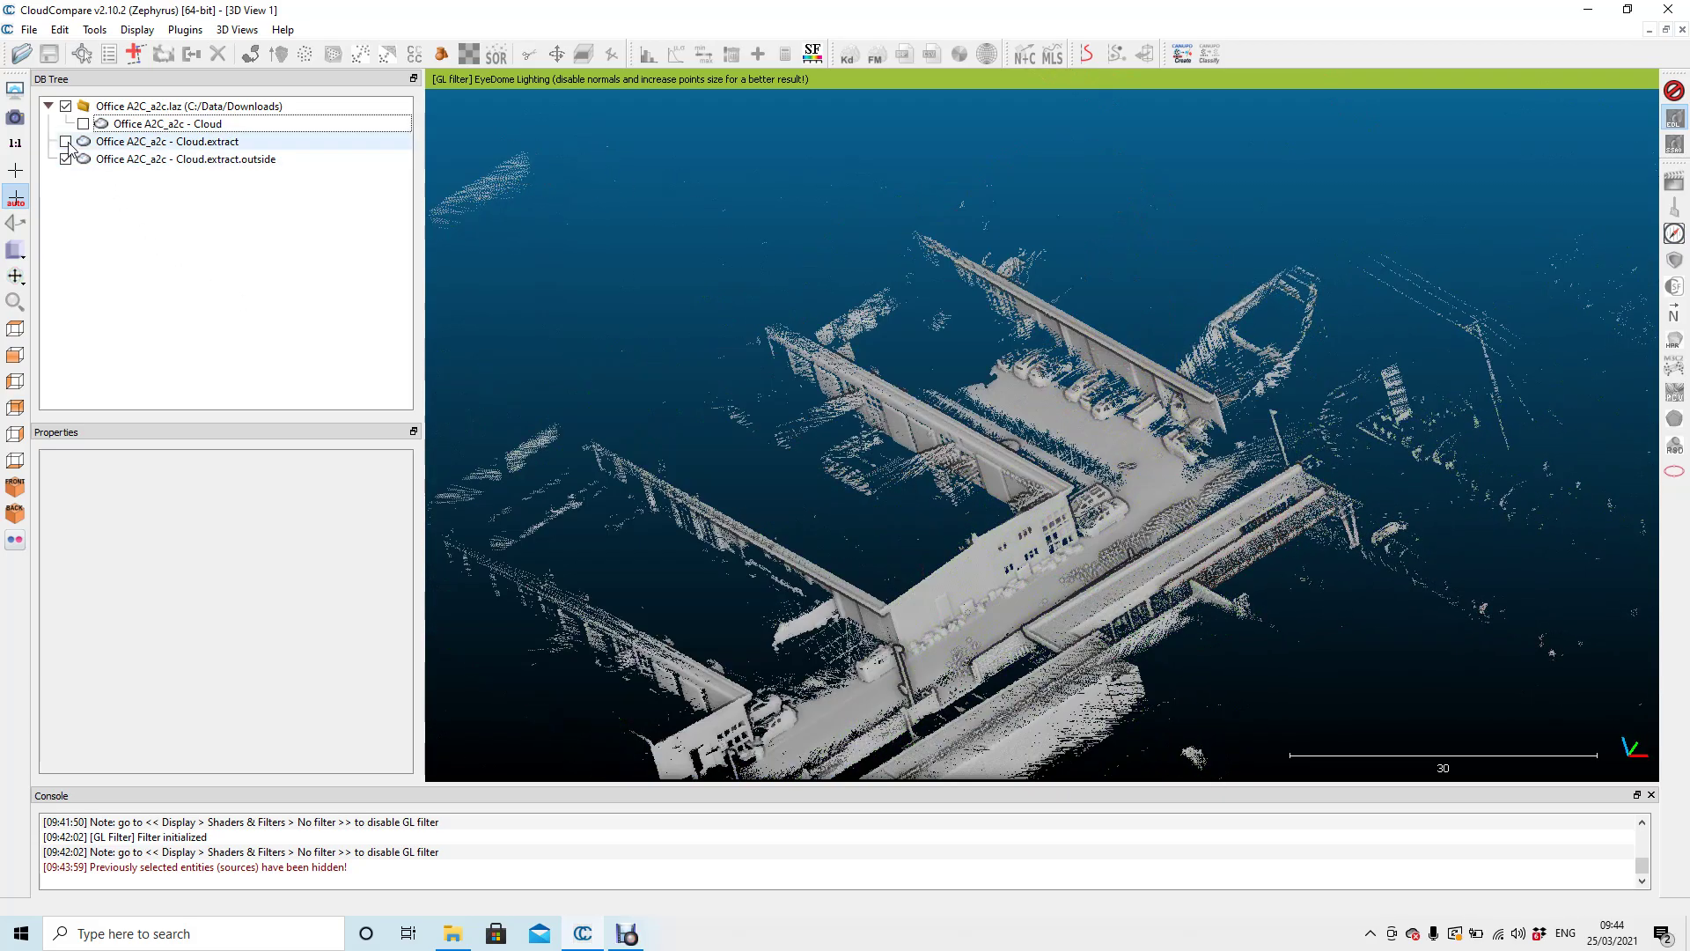
left_click(66, 141)
left_click(66, 158)
left_click(66, 159)
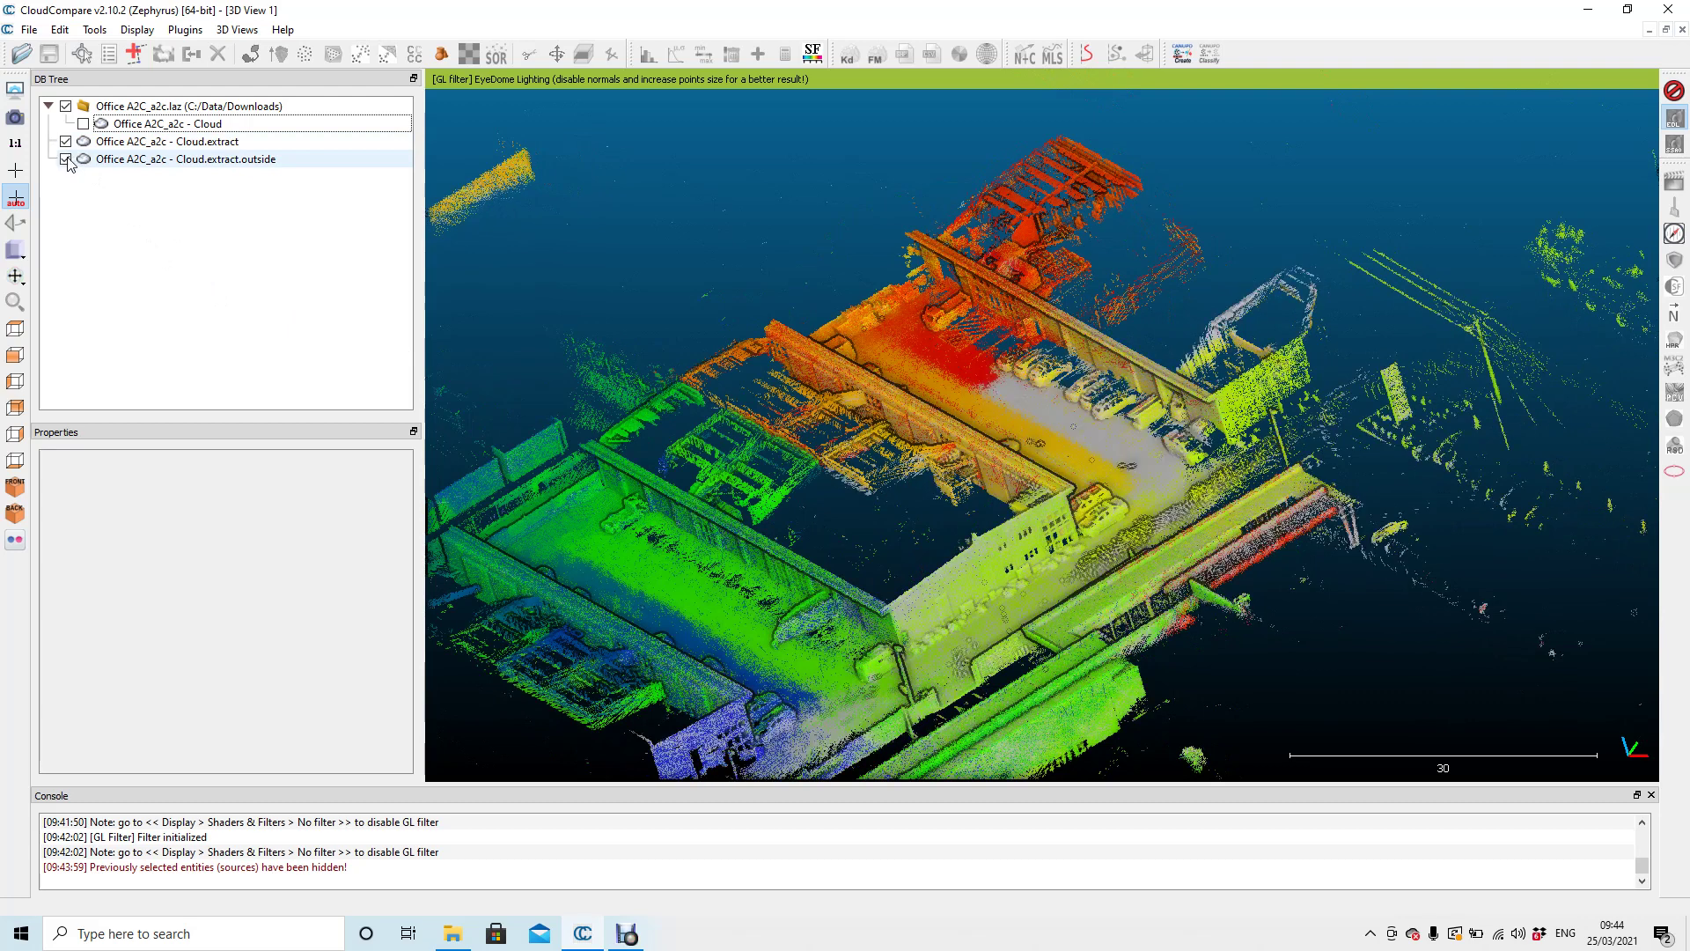
left_click(66, 141)
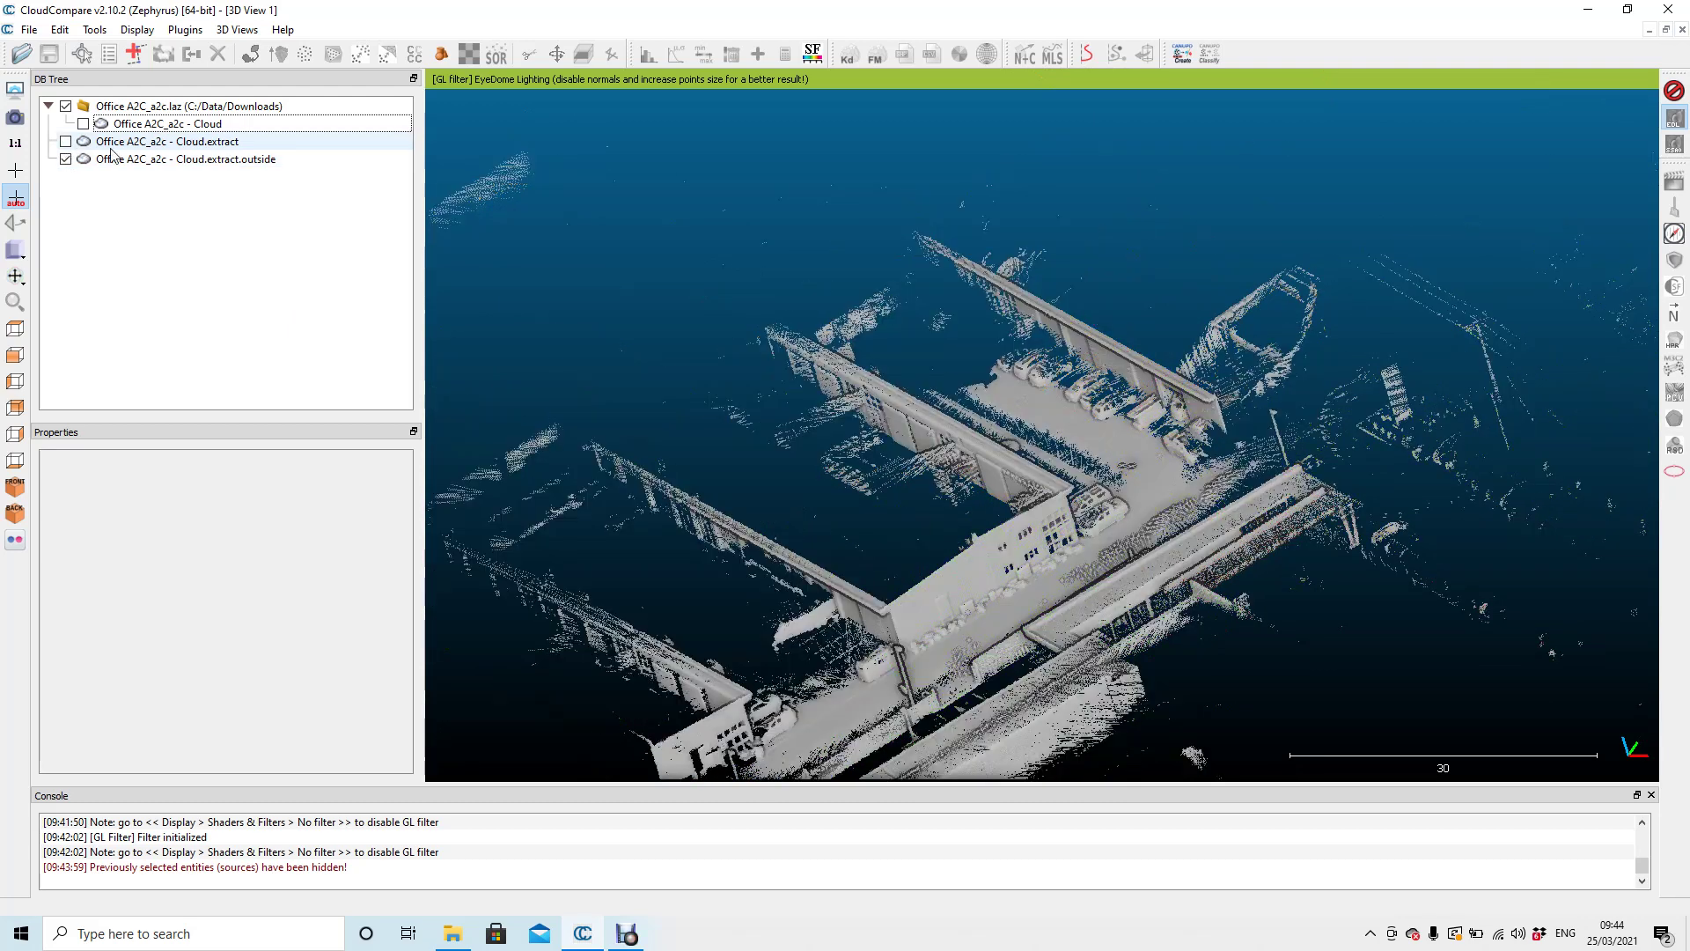
left_click(114, 158)
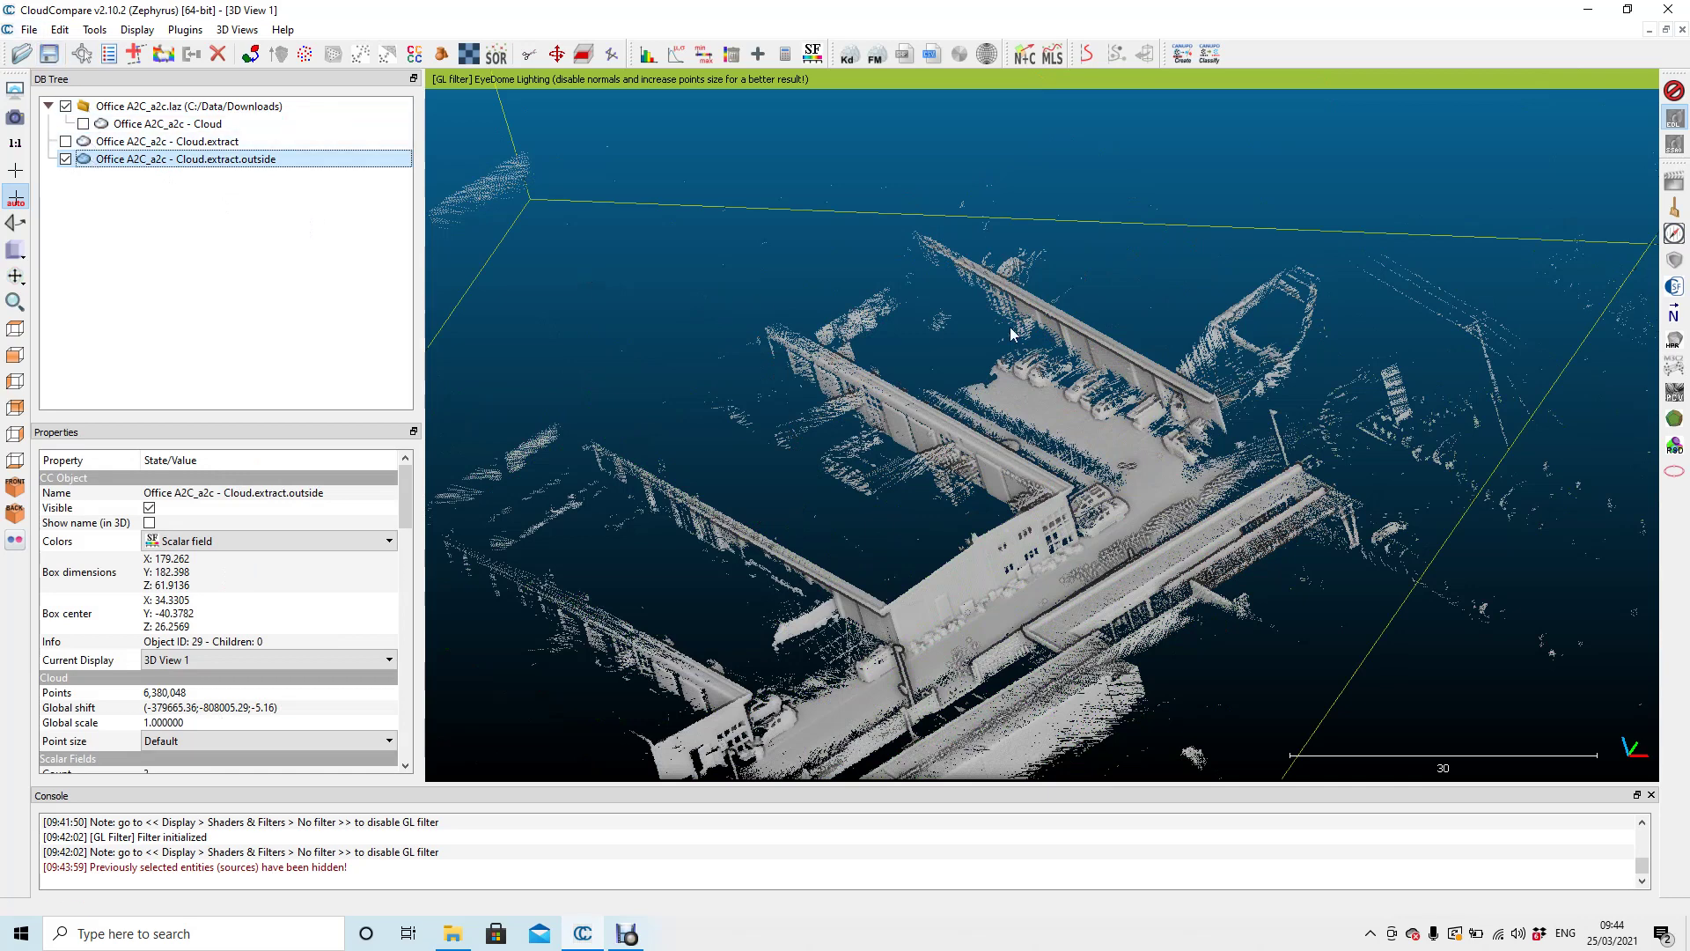
- Save Cloud.extract.outside as split1.las in LAS 1.3/1.4 format at original resolution
left_click(21, 32)
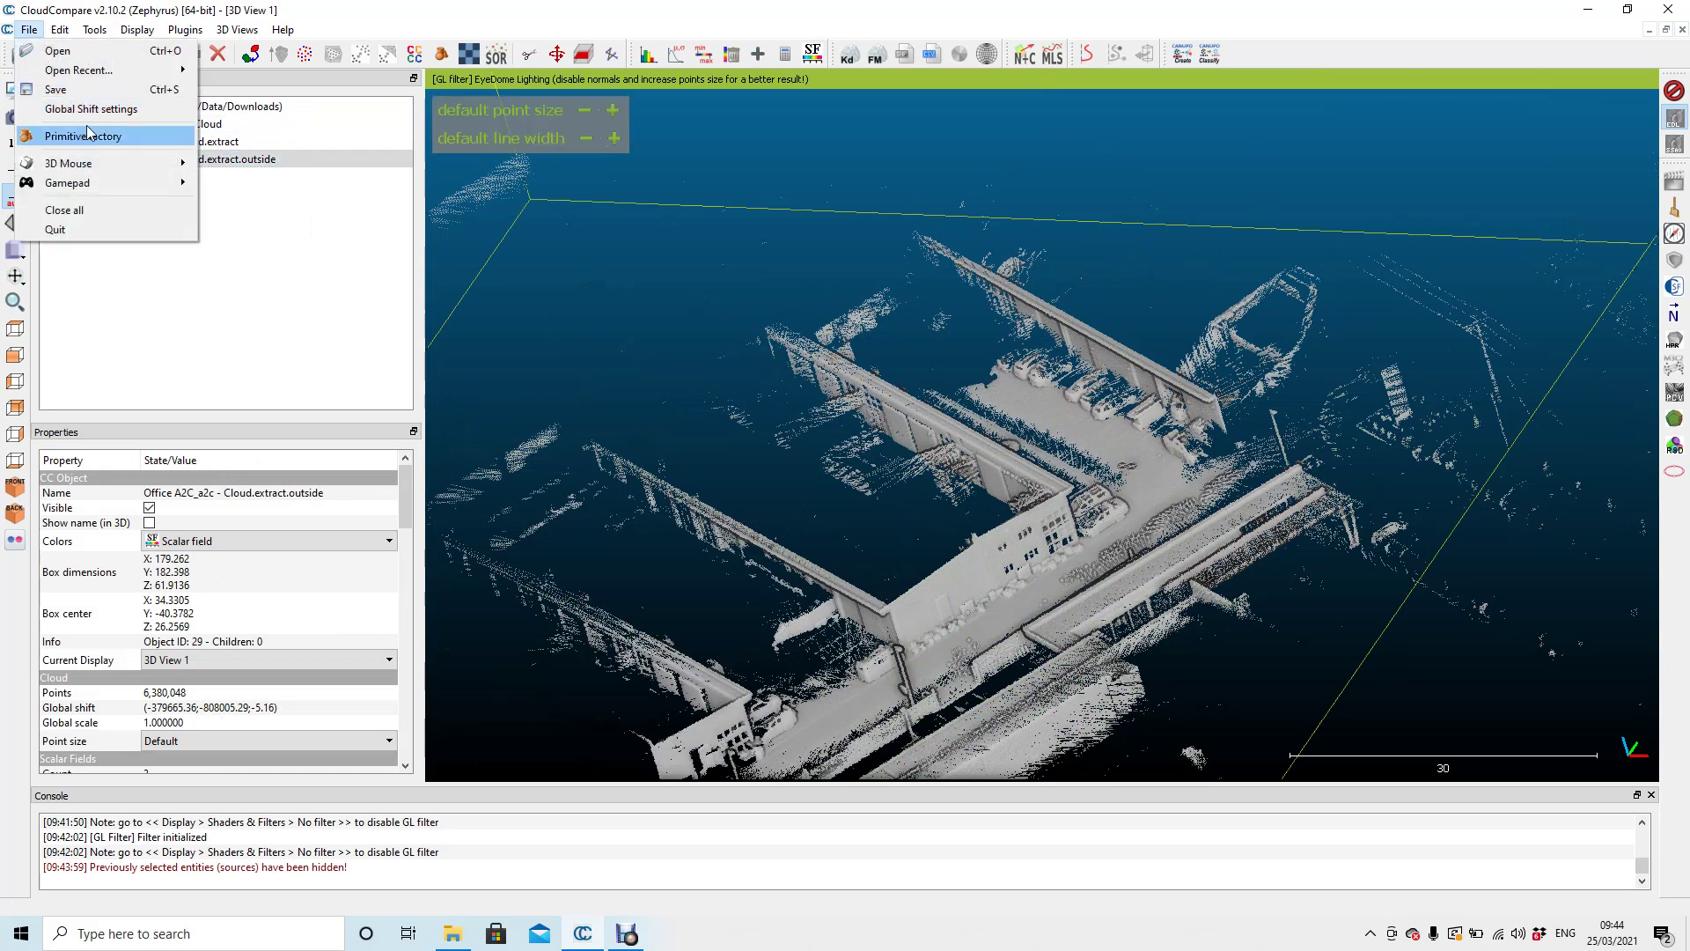
left_click(55, 89)
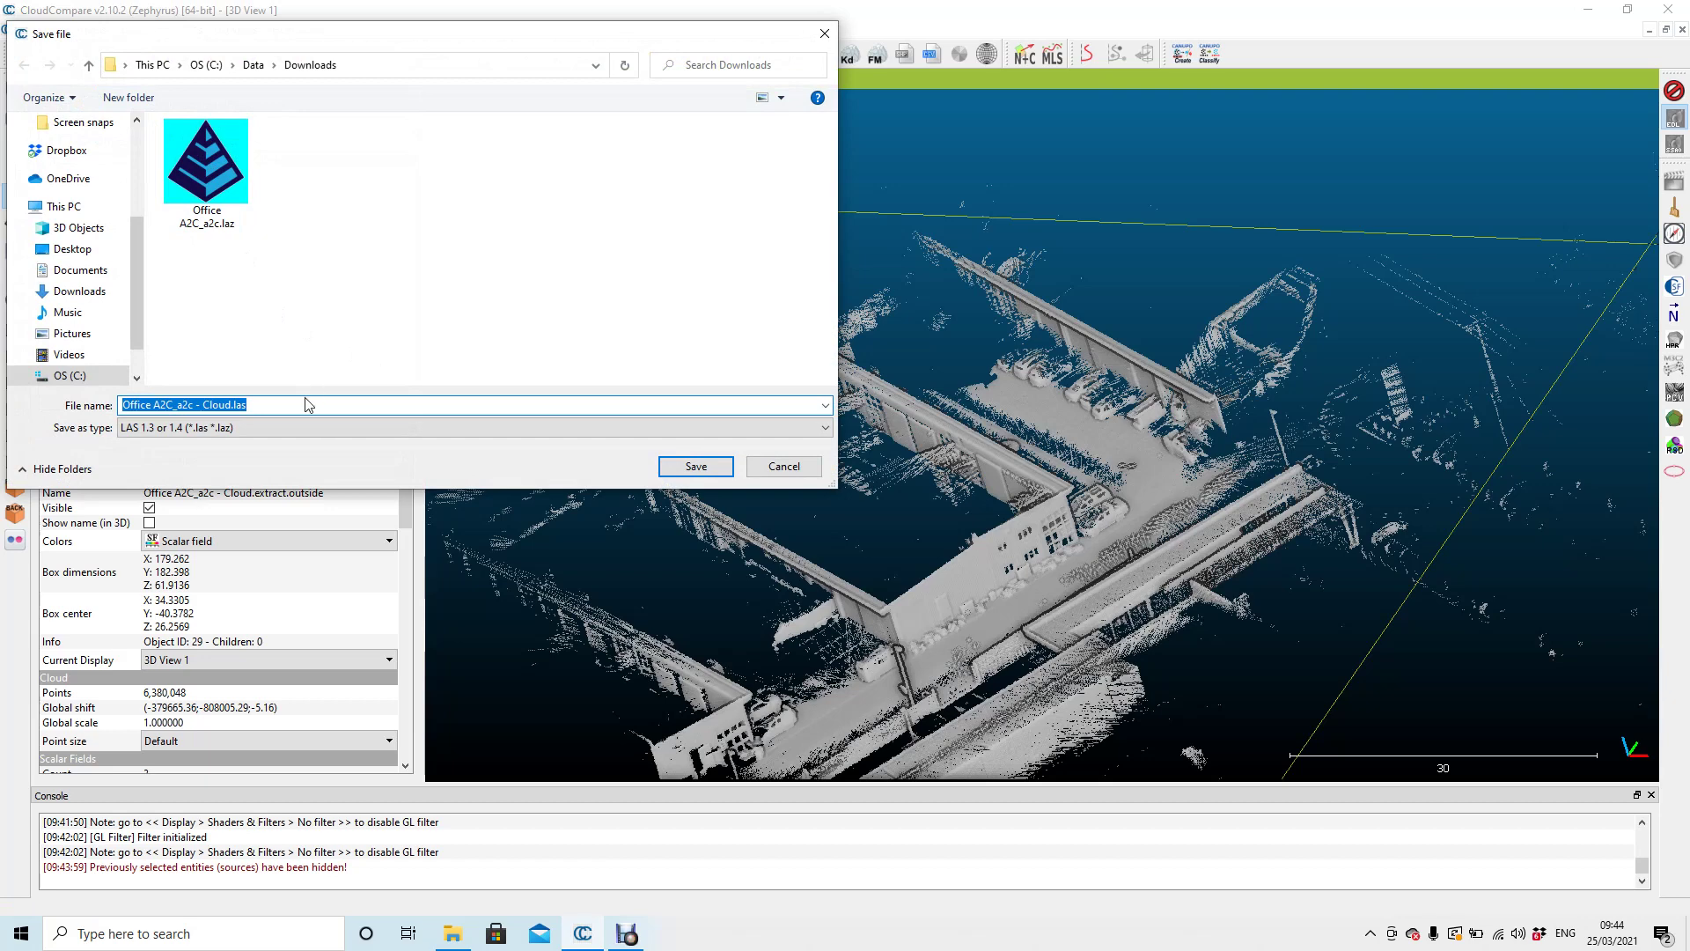
type("split1")
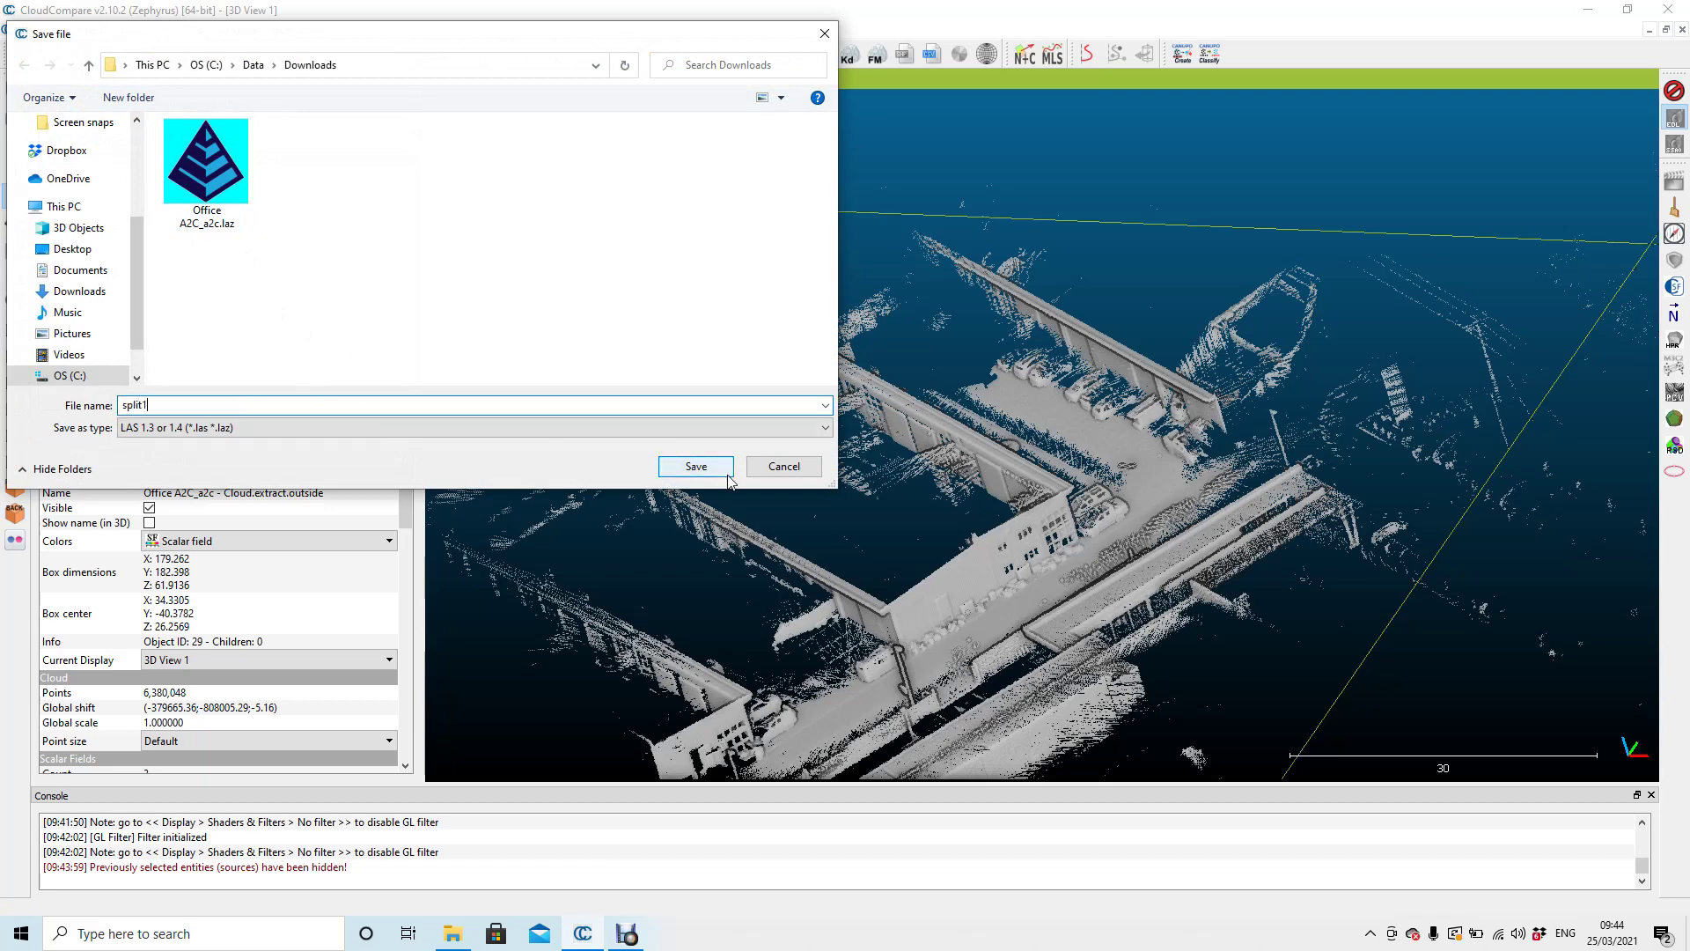
left_click(811, 428)
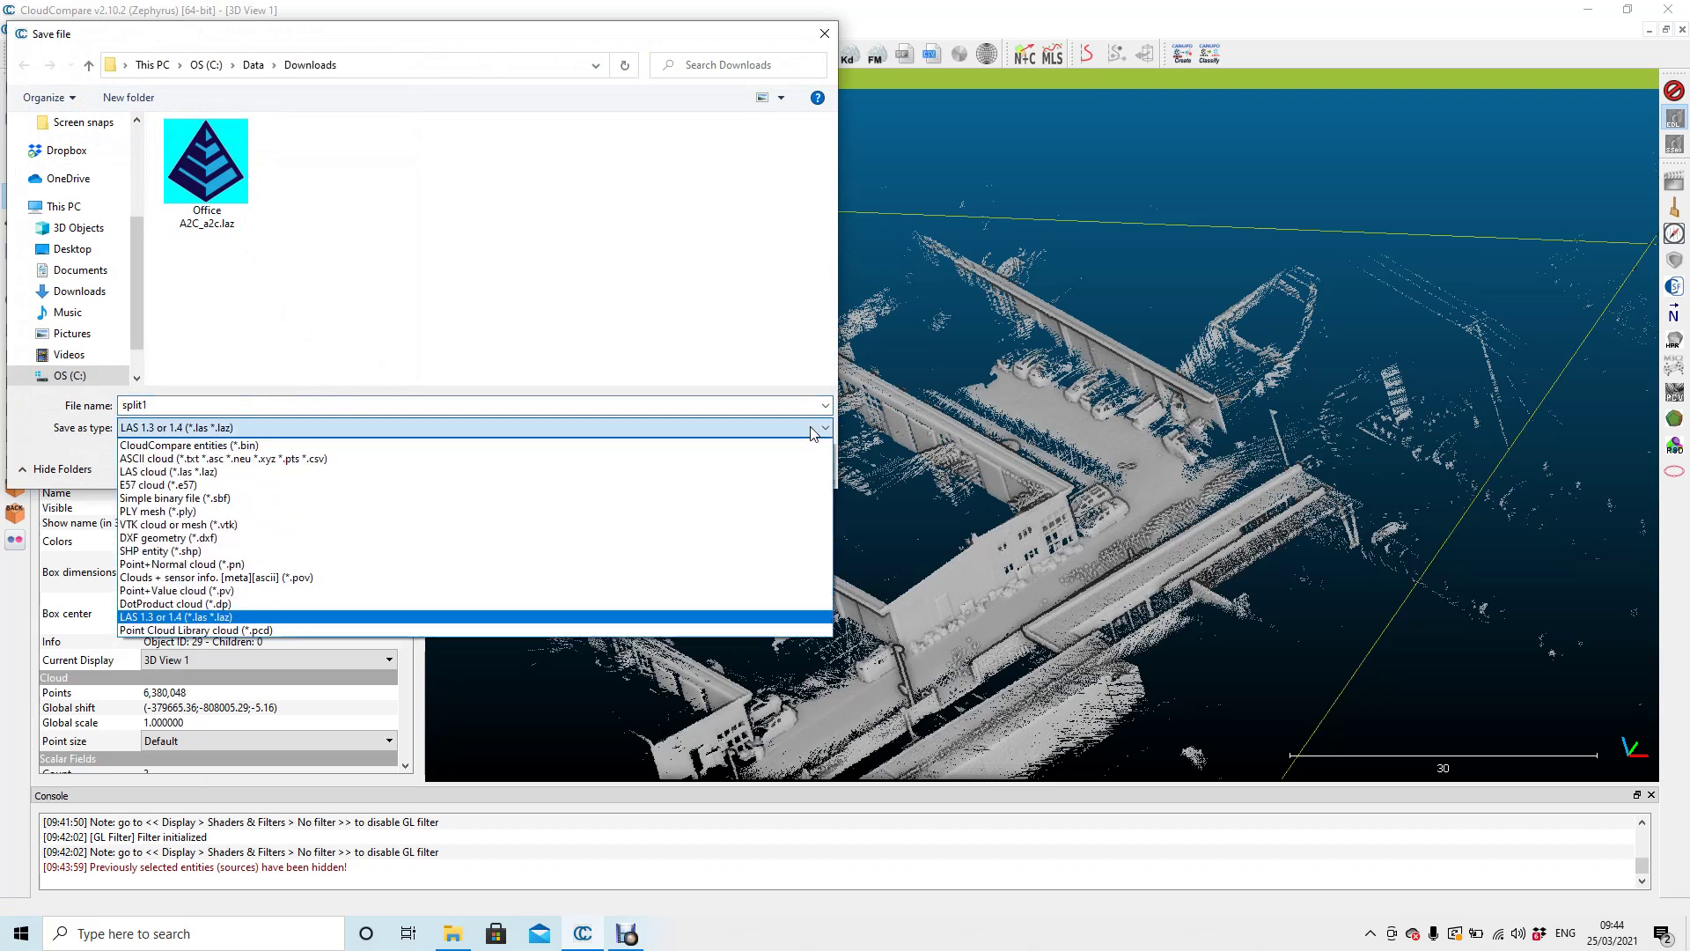
left_click(811, 431)
left_click(709, 466)
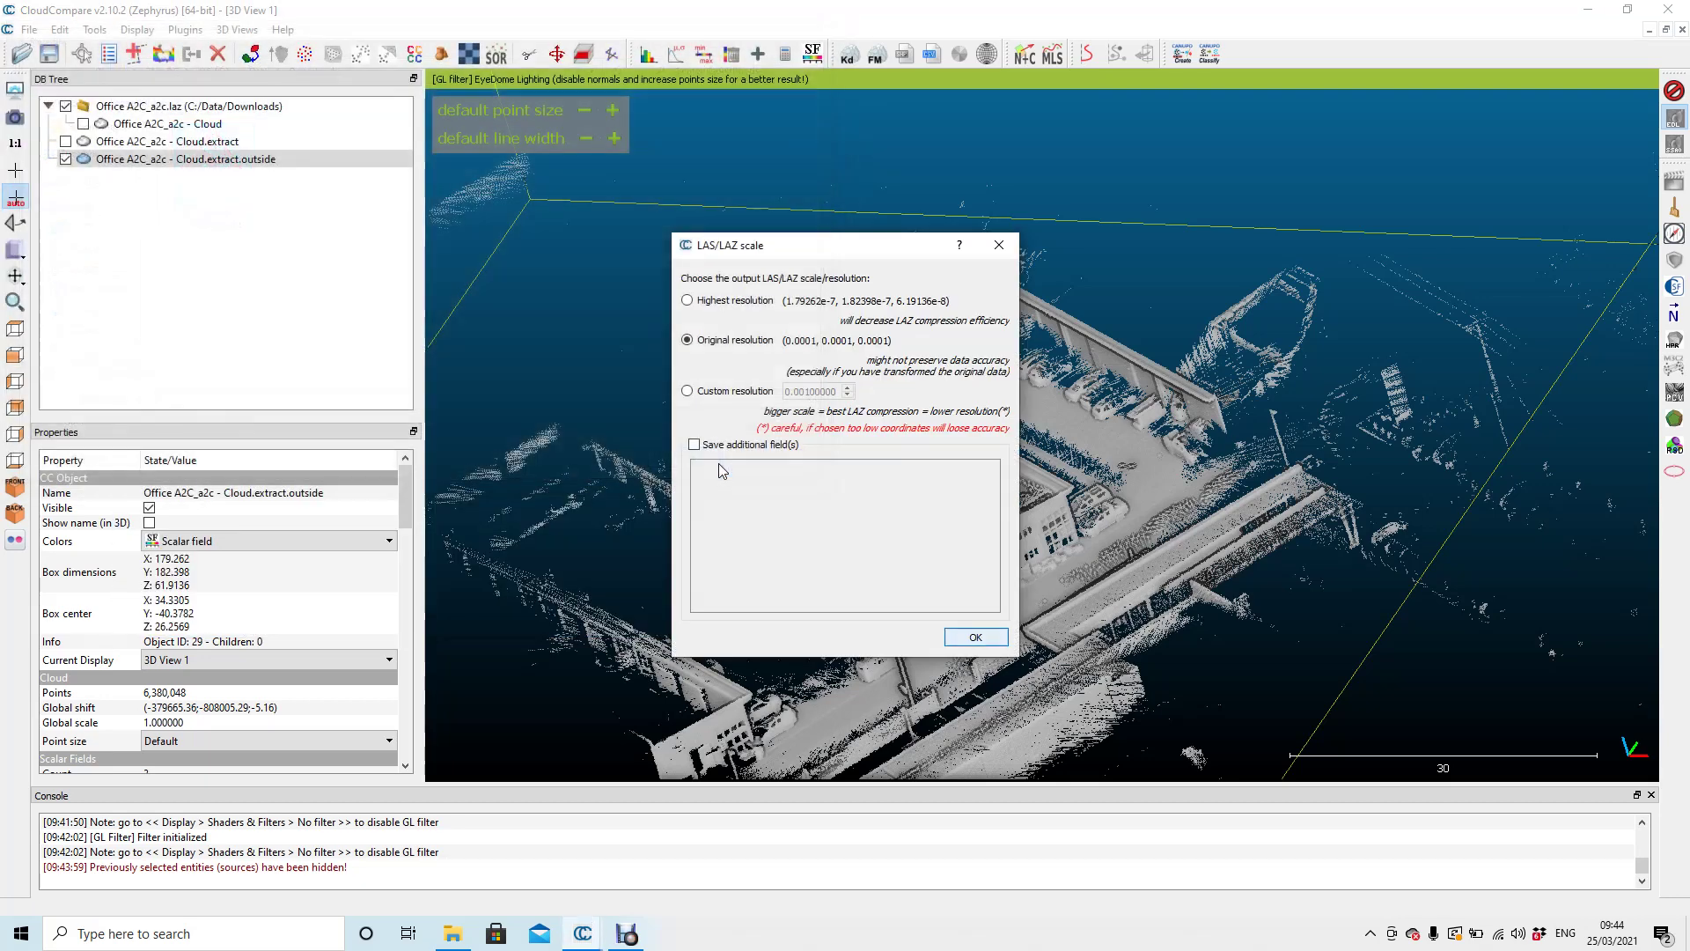
left_click(976, 637)
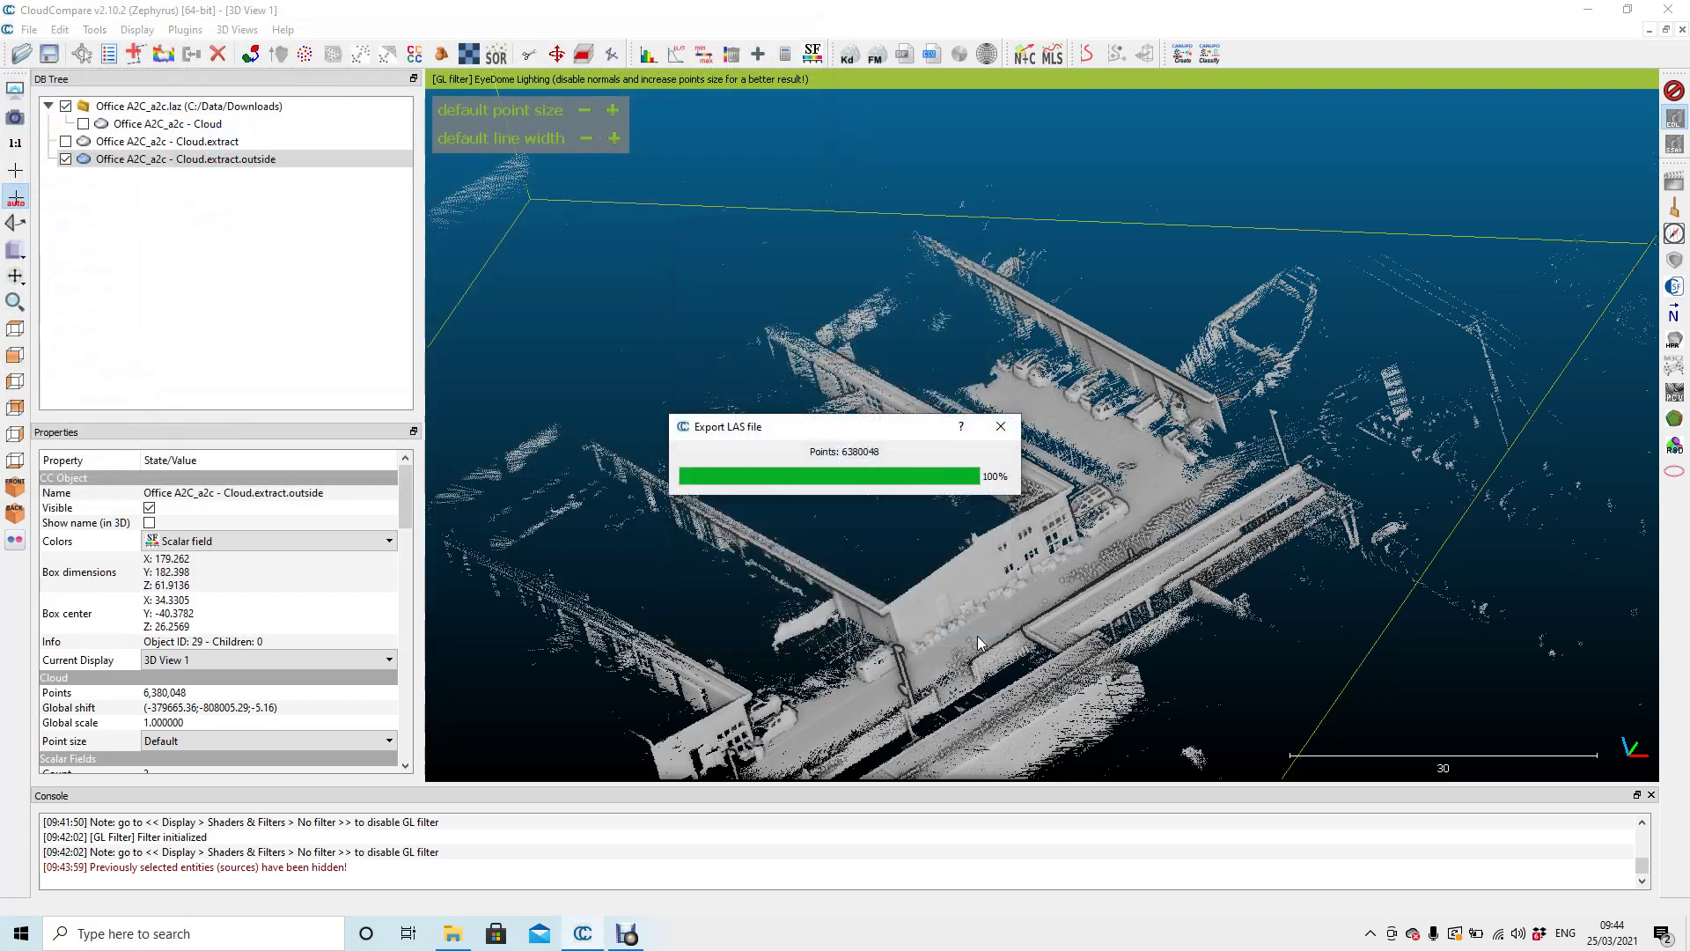
- Hide the outside-range cloud, then show and select the inside-range Cloud.extract
left_click(65, 141)
left_click(65, 159)
left_click(158, 141)
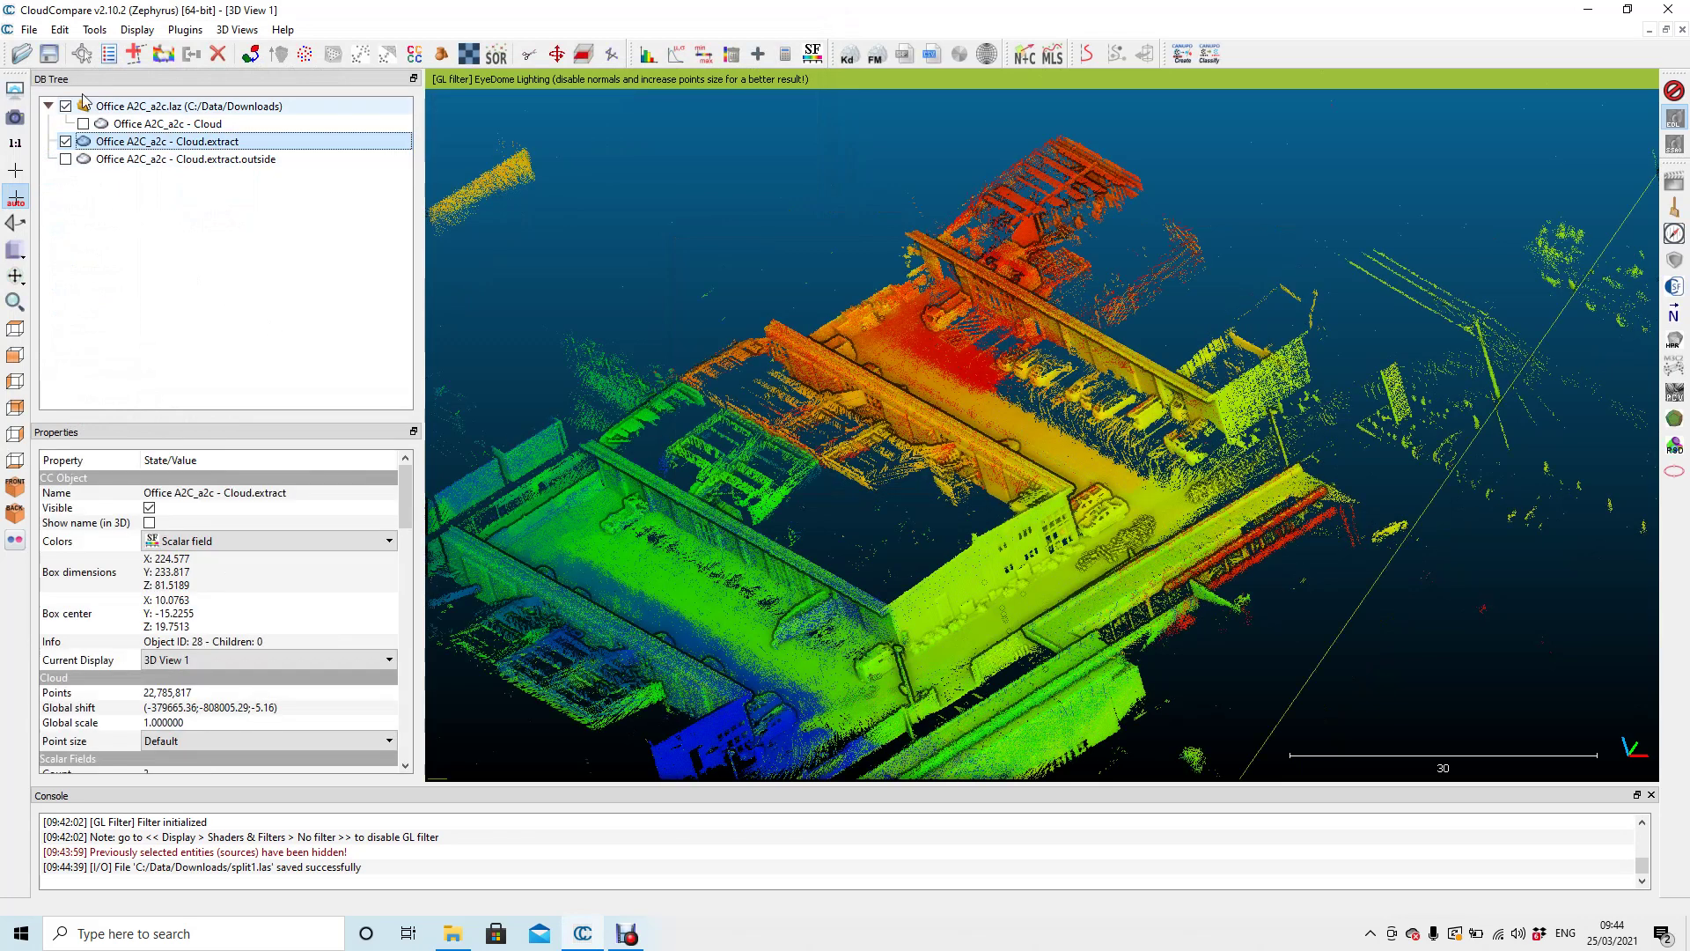
- Save Cloud.extract as split2.las in Downloads, accepting the default LAS scale
left_click(33, 32)
left_click(158, 92)
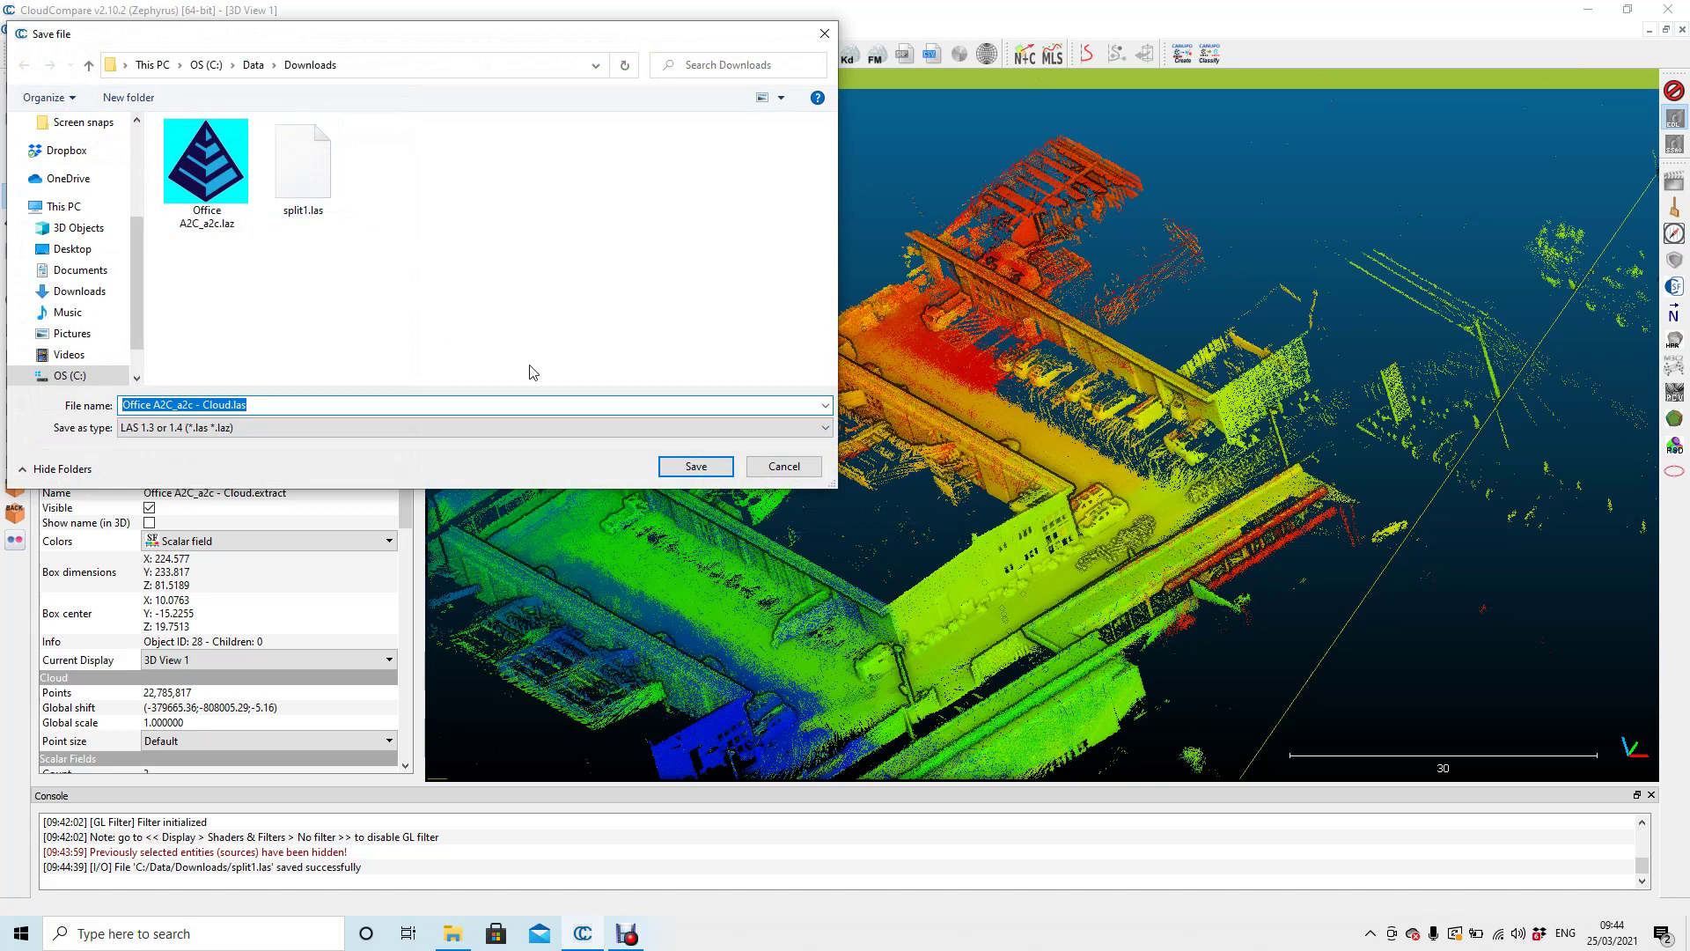
left_click(297, 181)
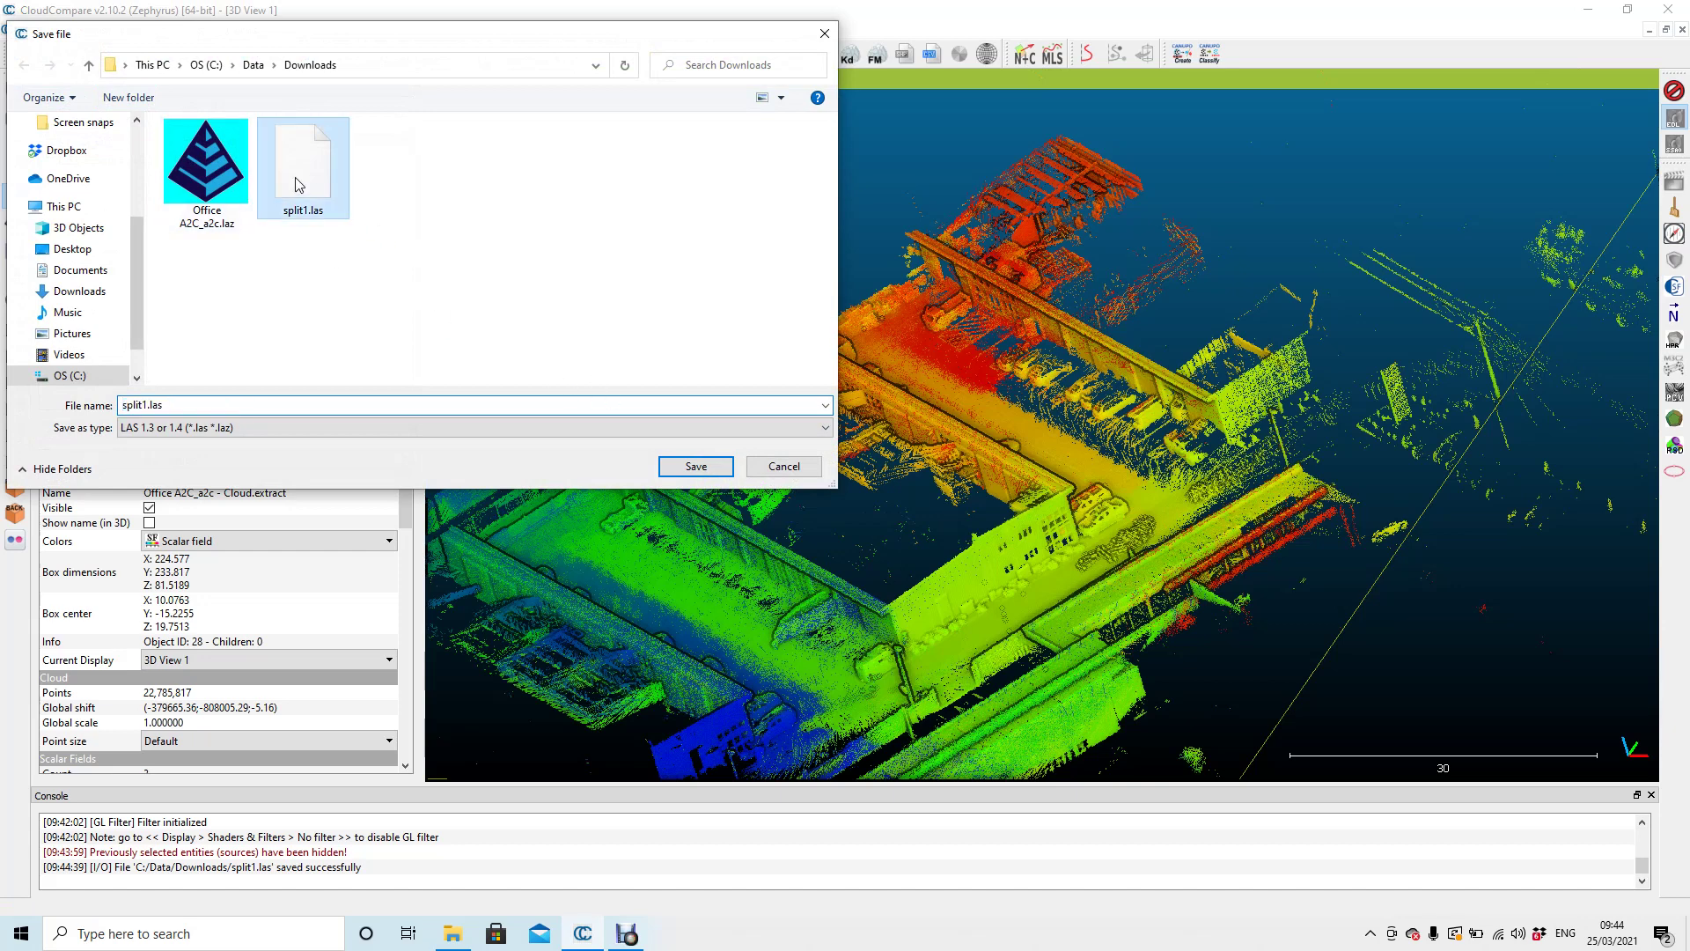
left_click(237, 403)
left_click(239, 405)
key("BackSpace")
key("BackSpace")
key("BackSpace")
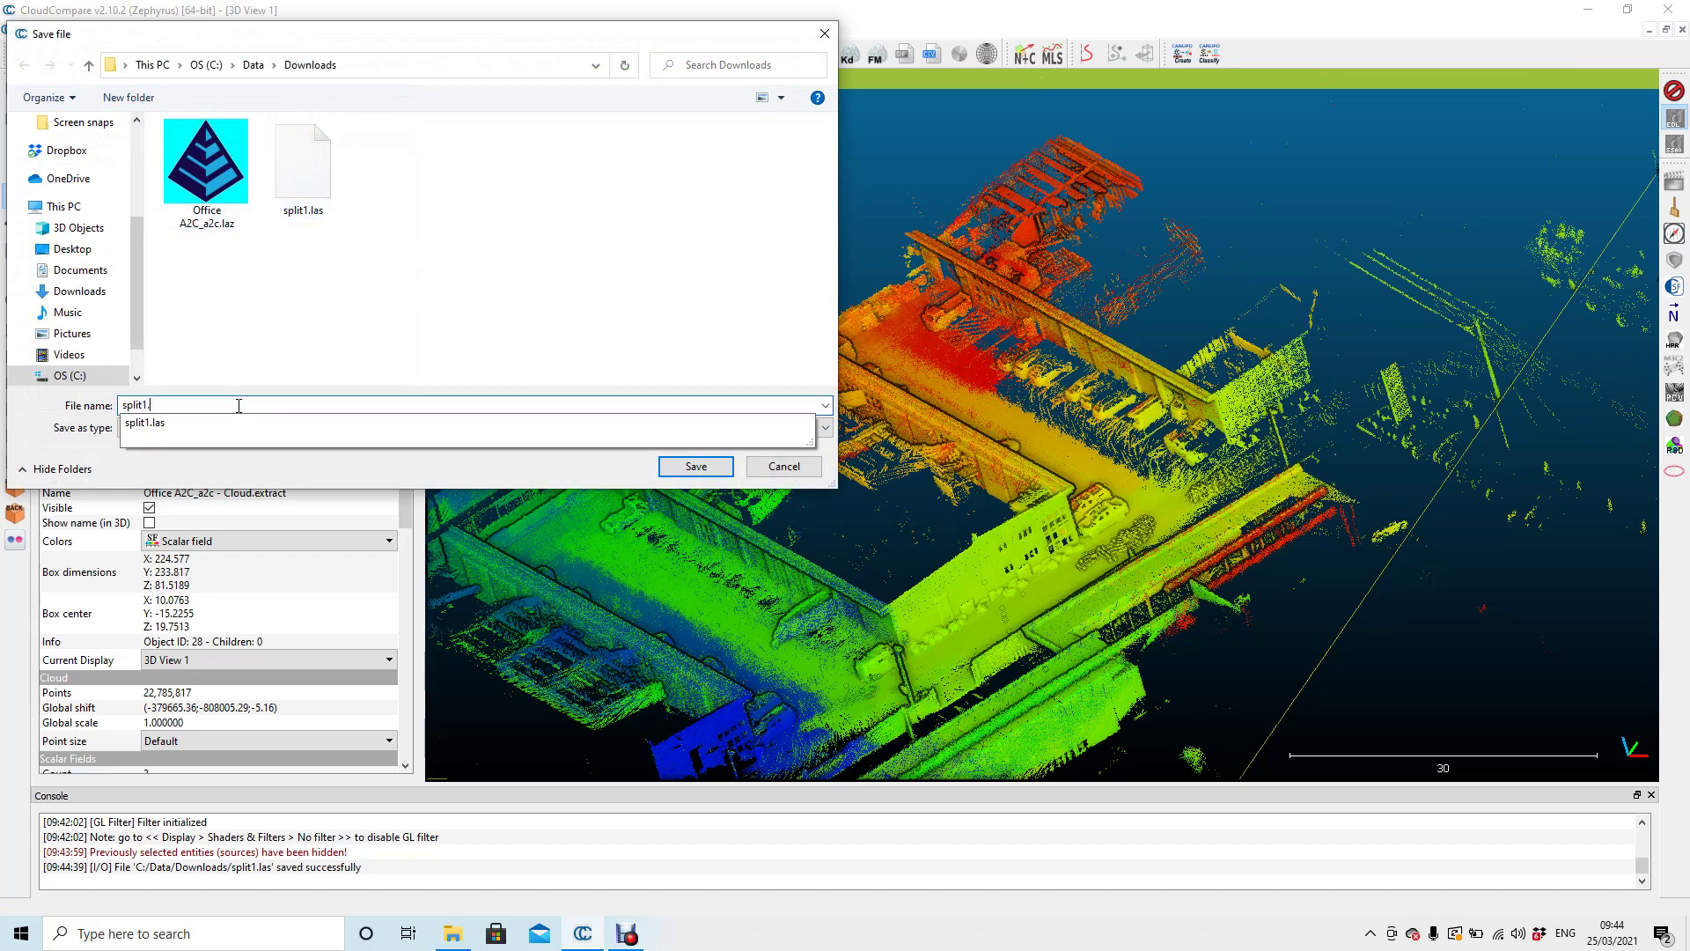
type("2")
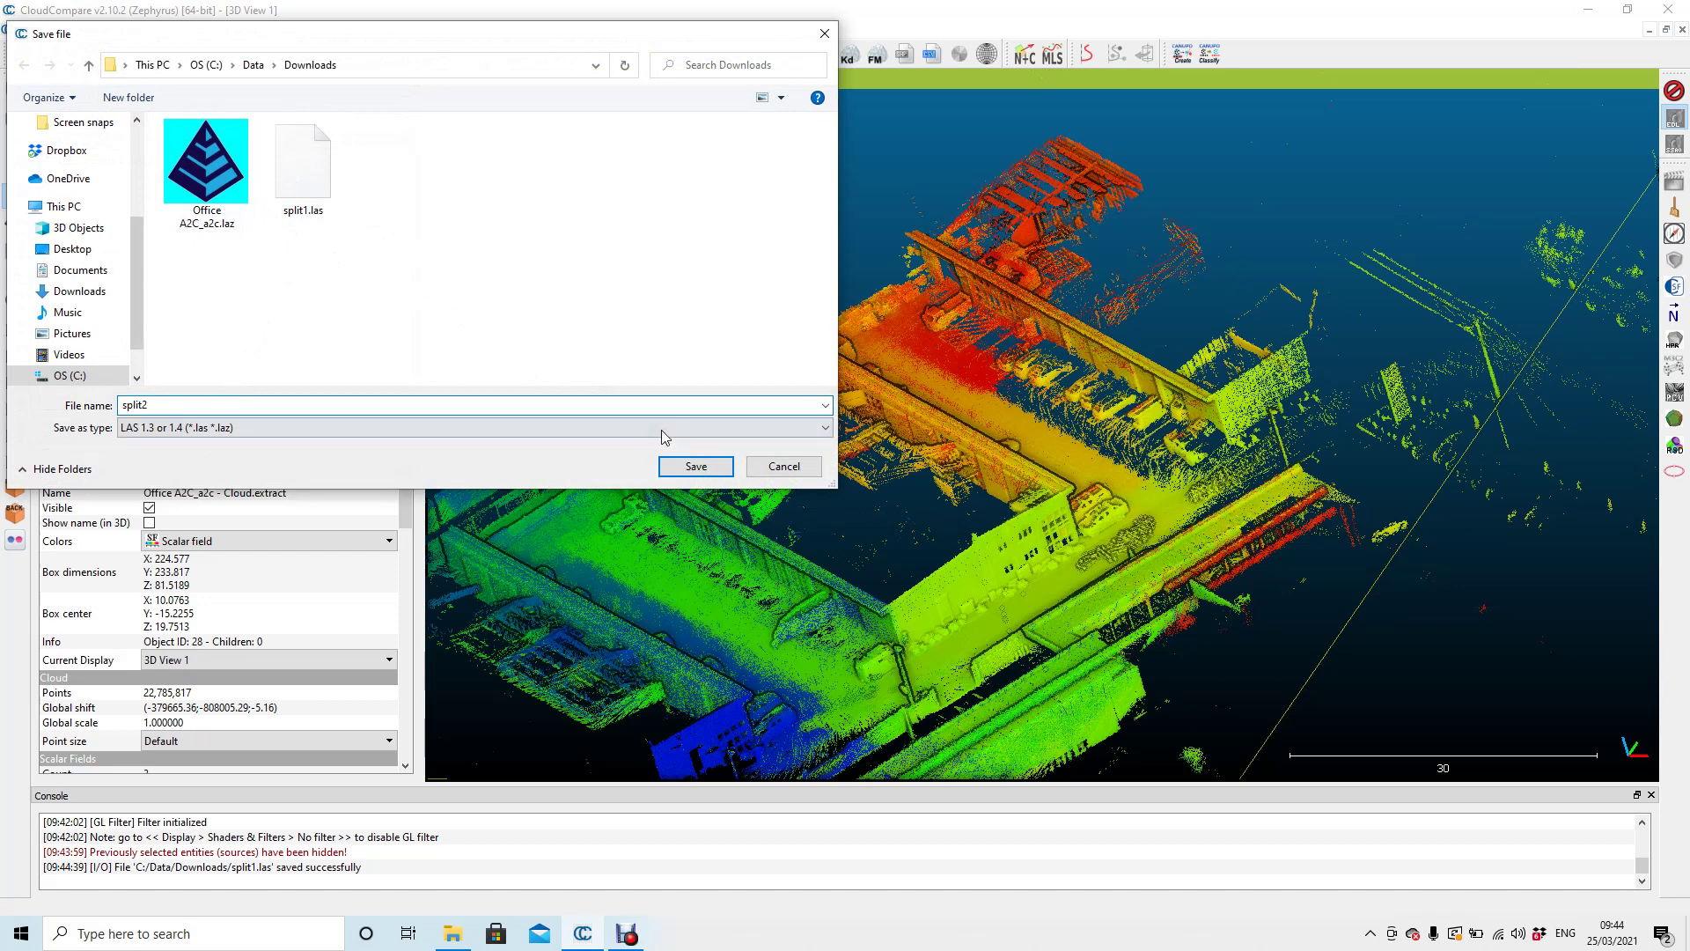
left_click(695, 466)
left_click(981, 636)
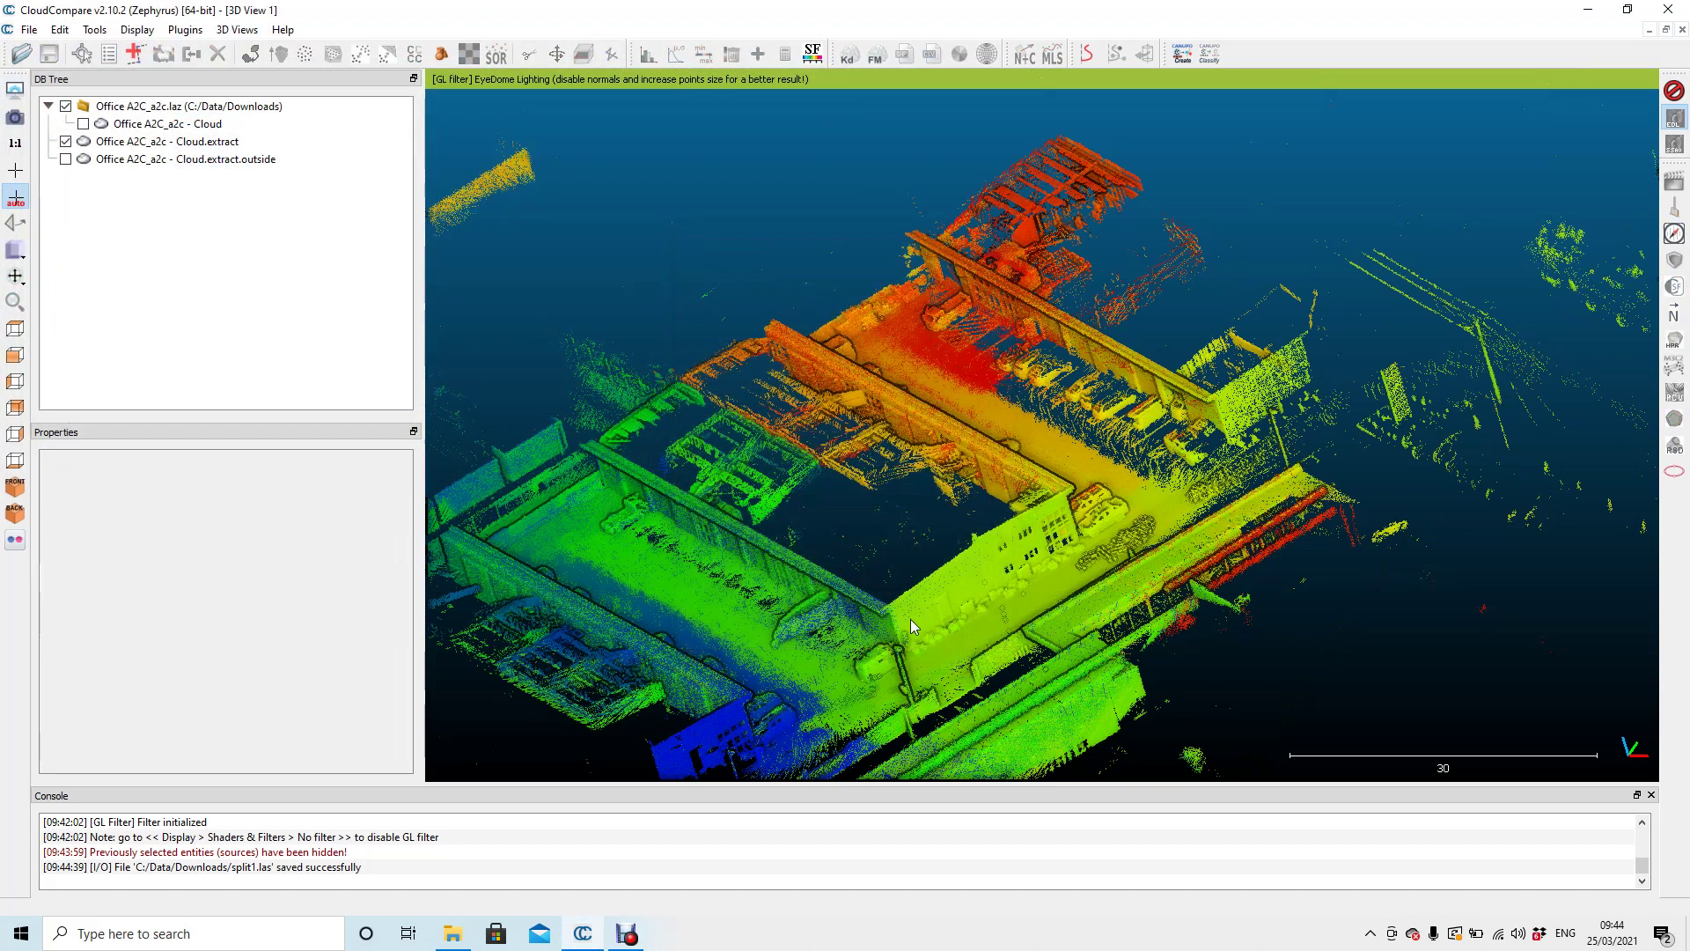
- Verify in File Explorer that split1.las (182 MB) and split2.las (651 MB) sit in Downloads, then return to CloudCompare
left_click(452, 933)
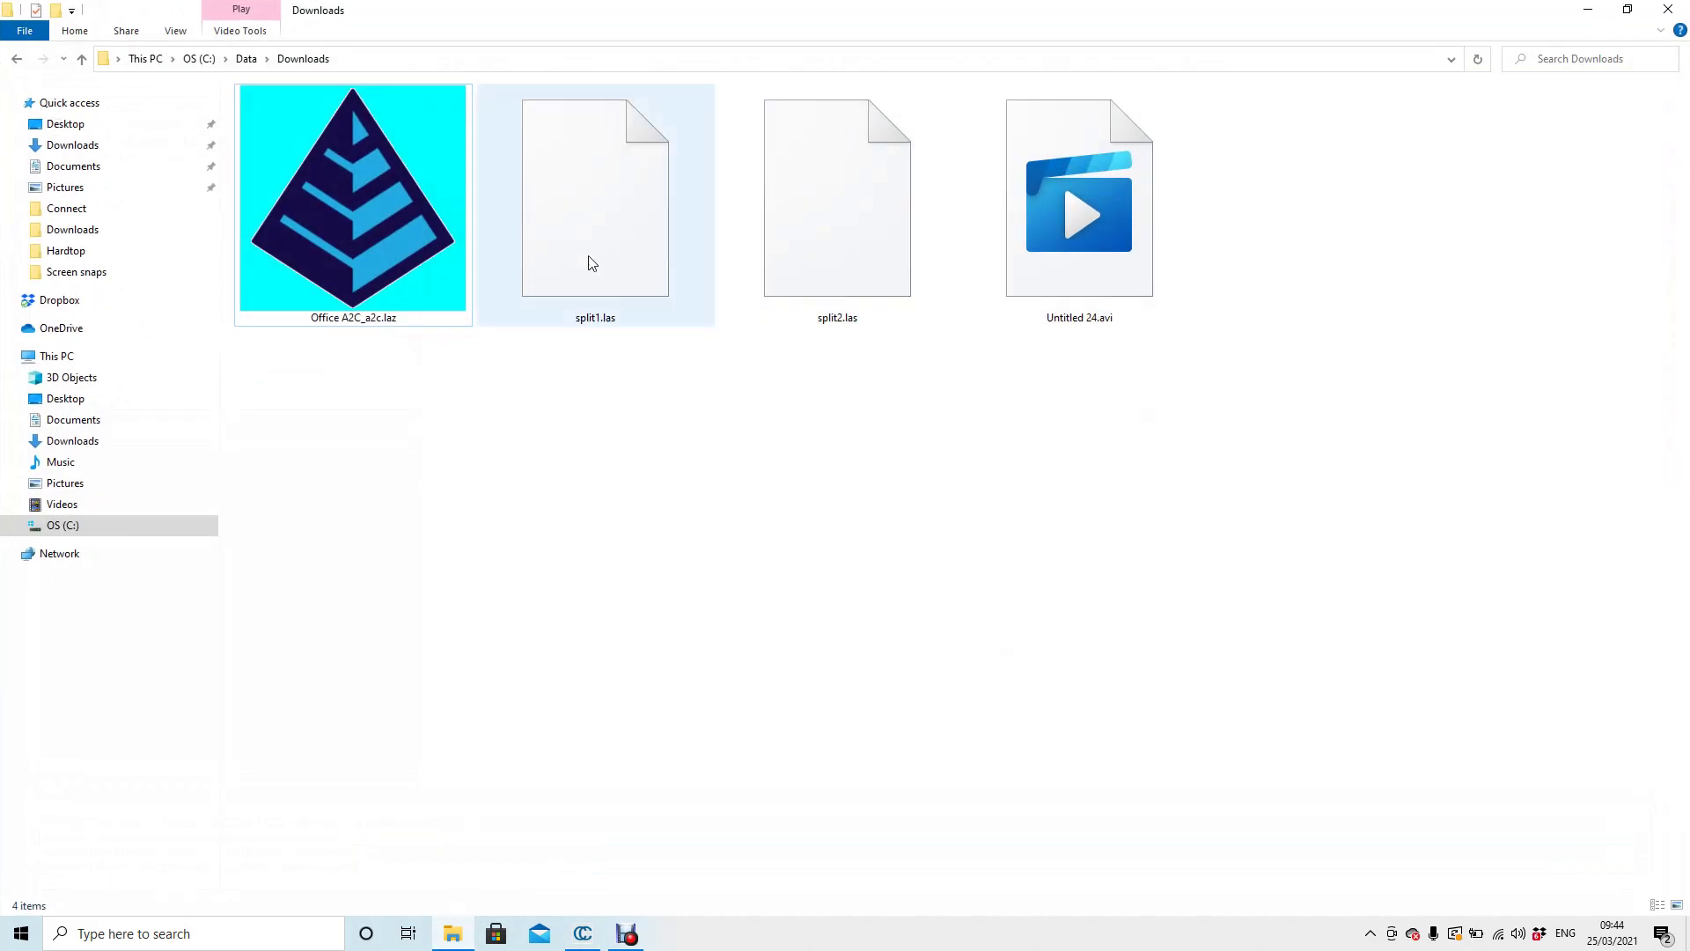
left_click(592, 231)
left_click(266, 247)
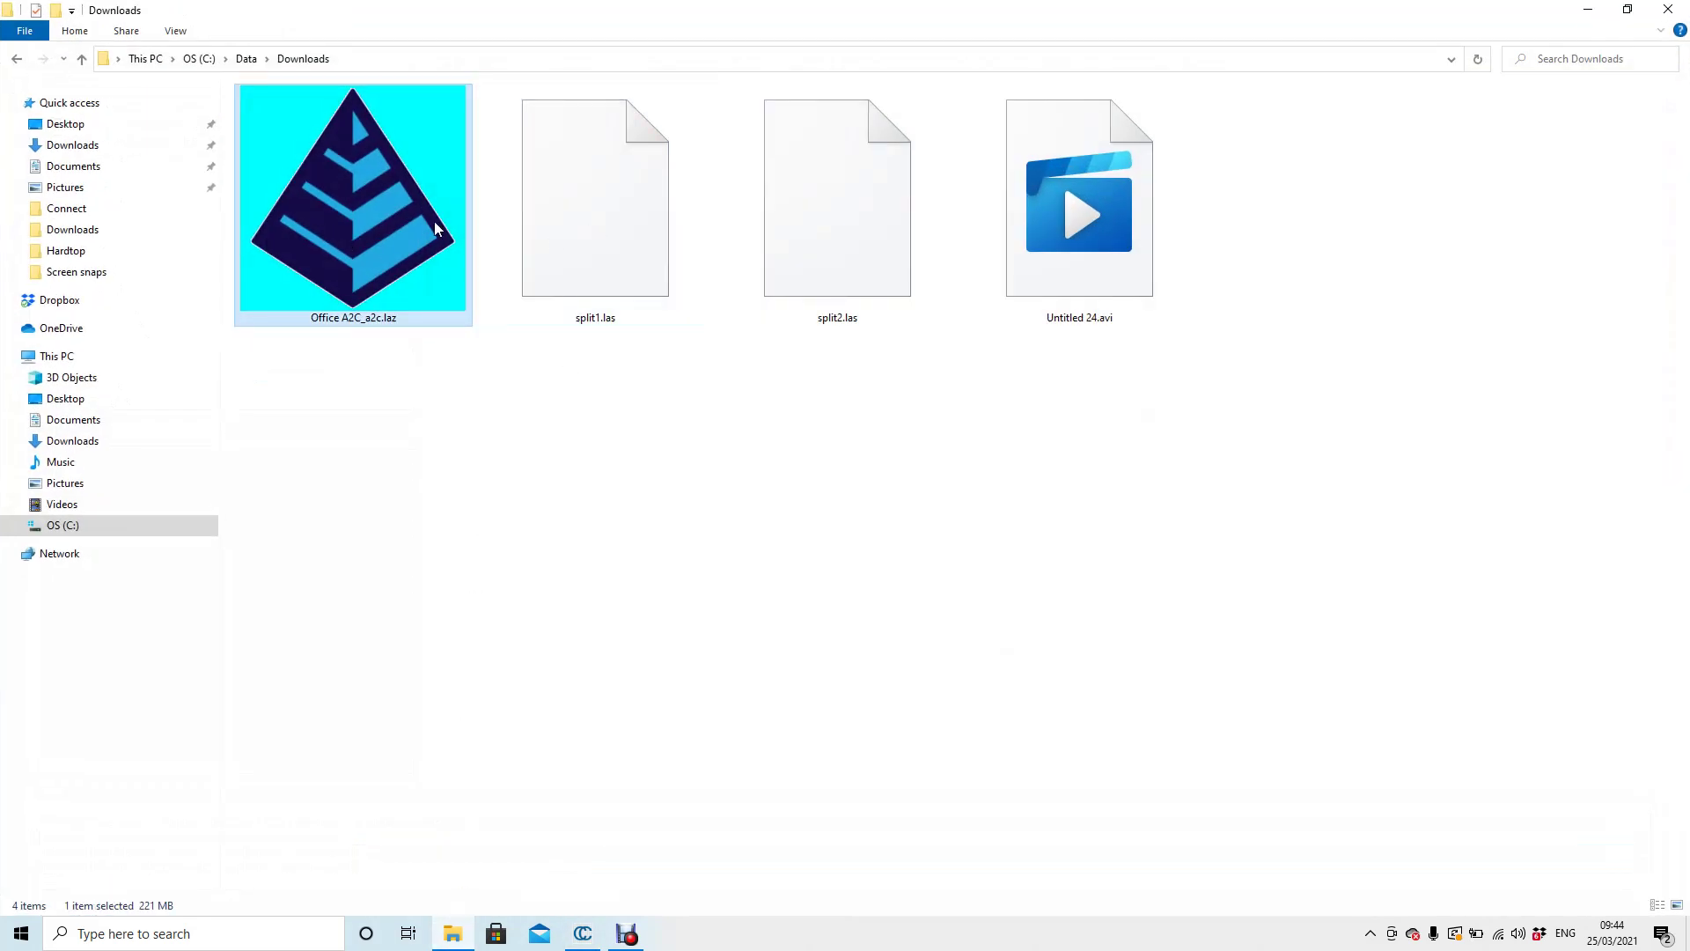
left_click(588, 206)
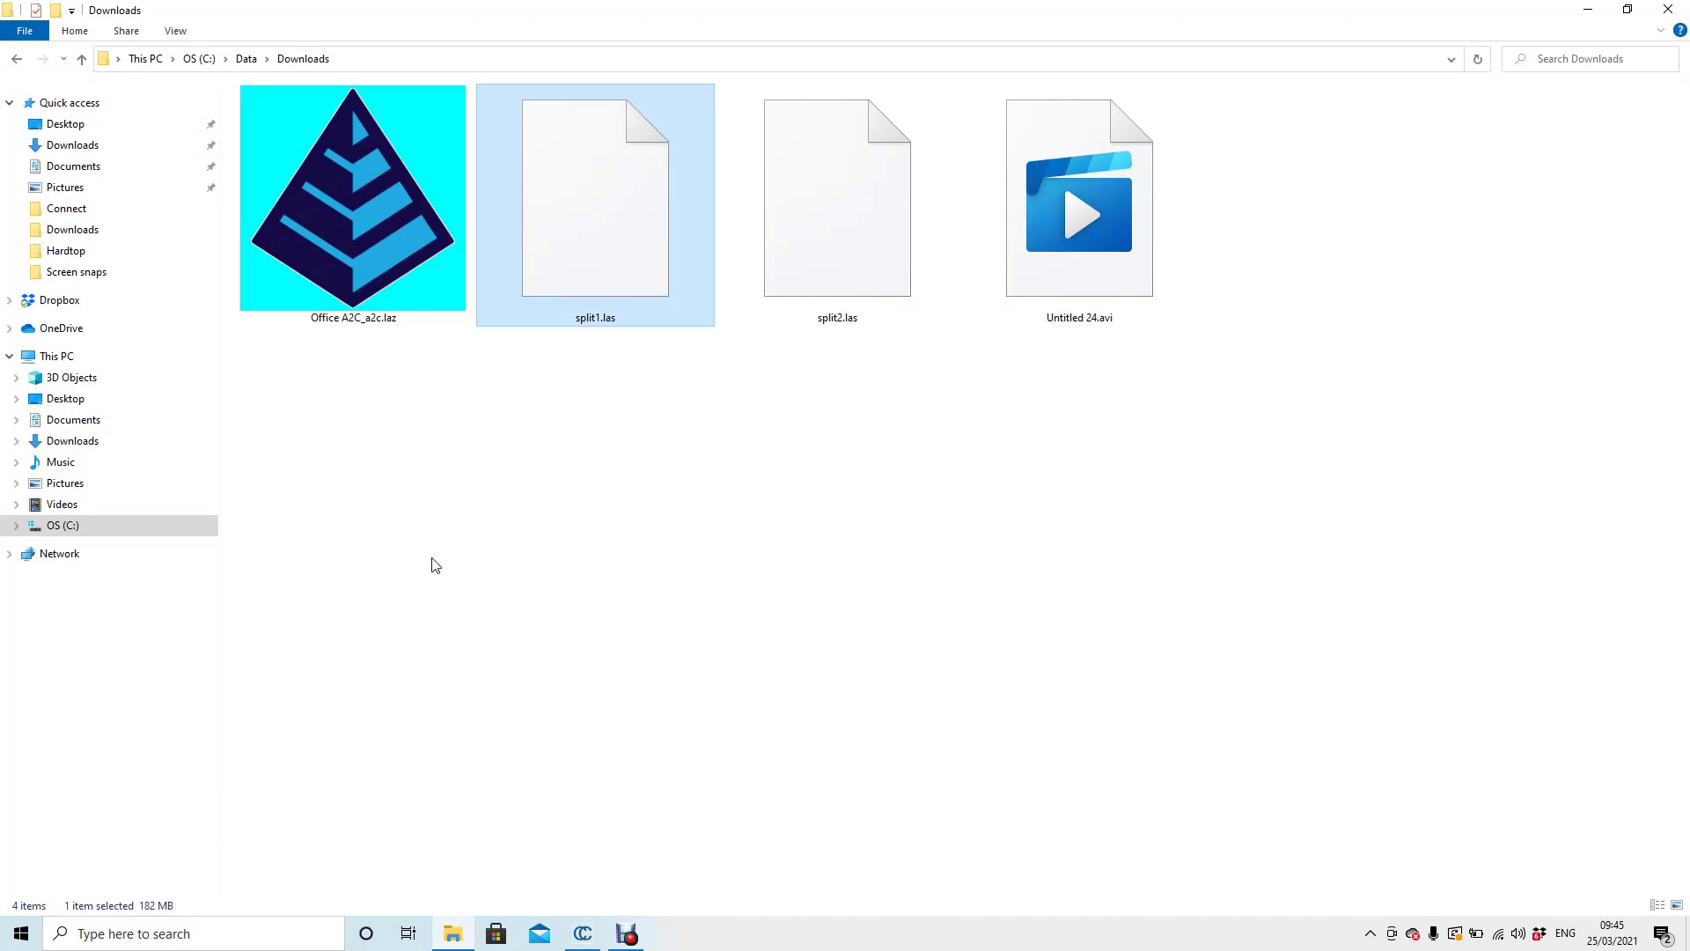
left_click(796, 238)
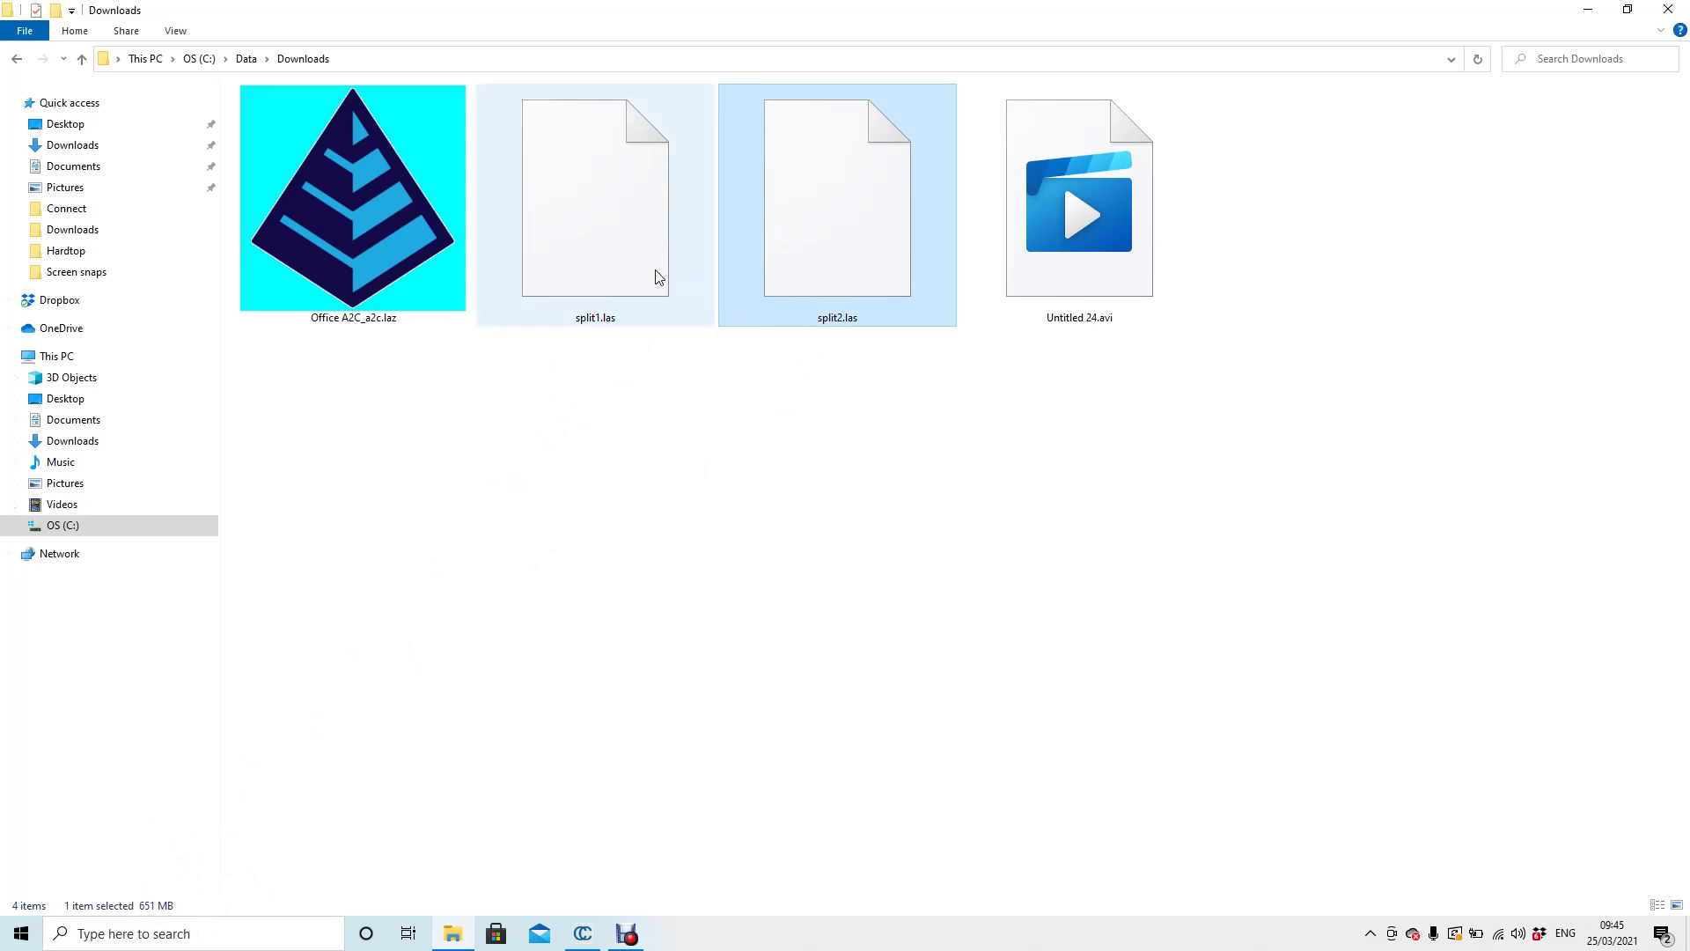
left_click(582, 933)
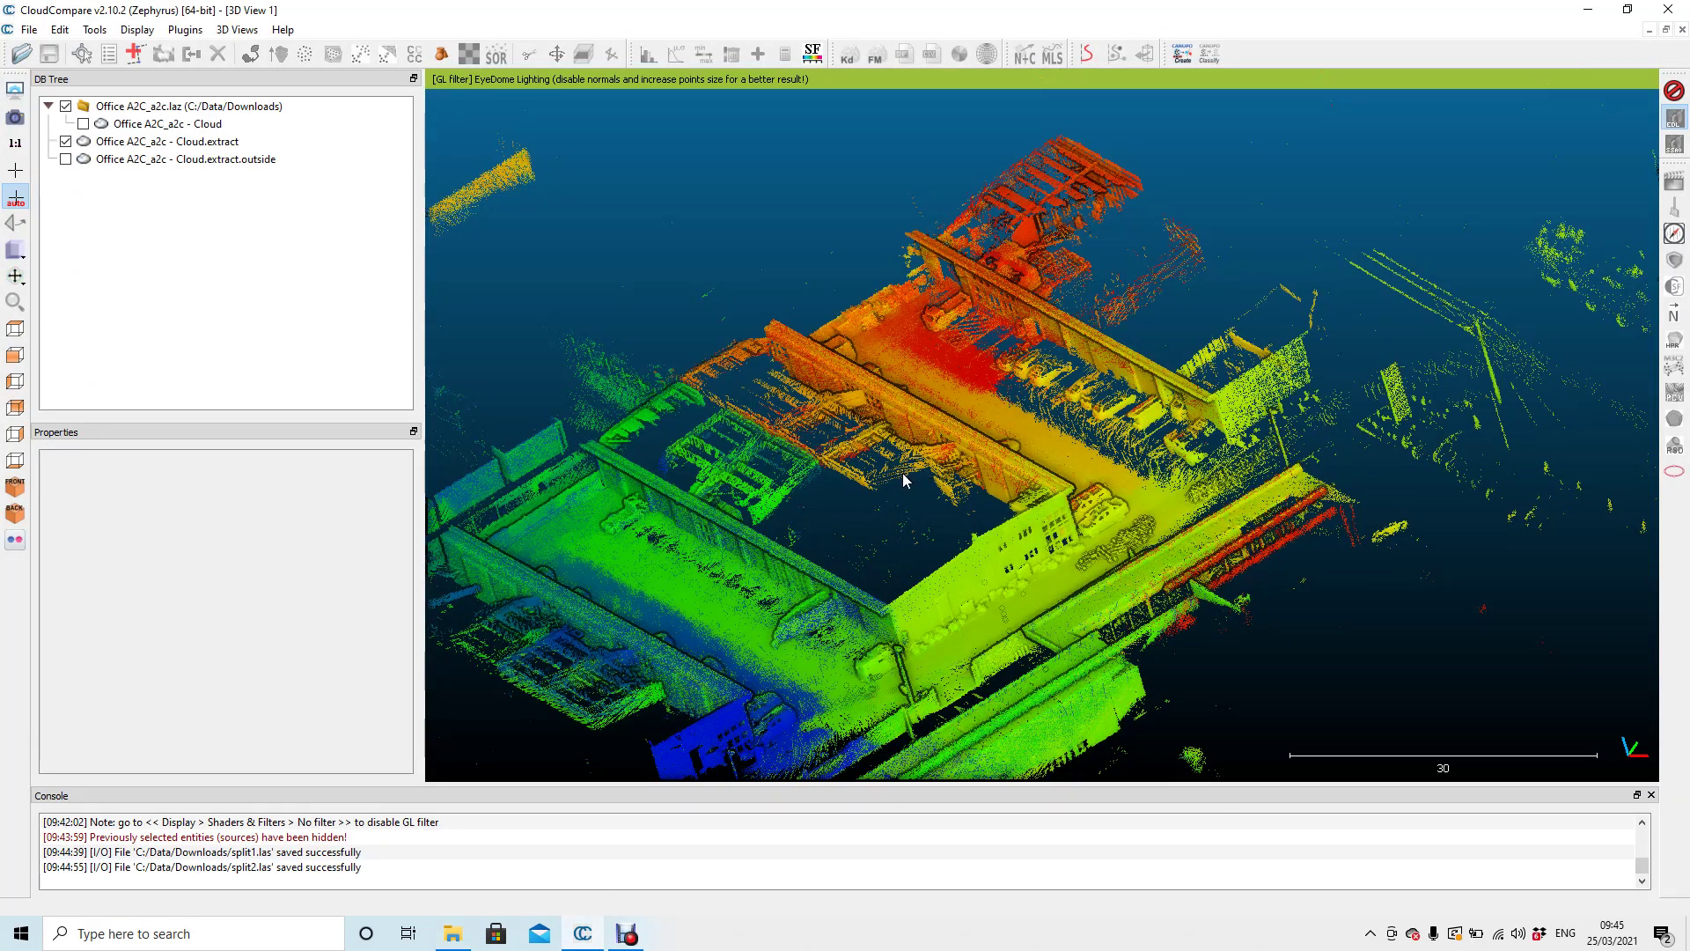
scroll(903, 480, "down", 4)
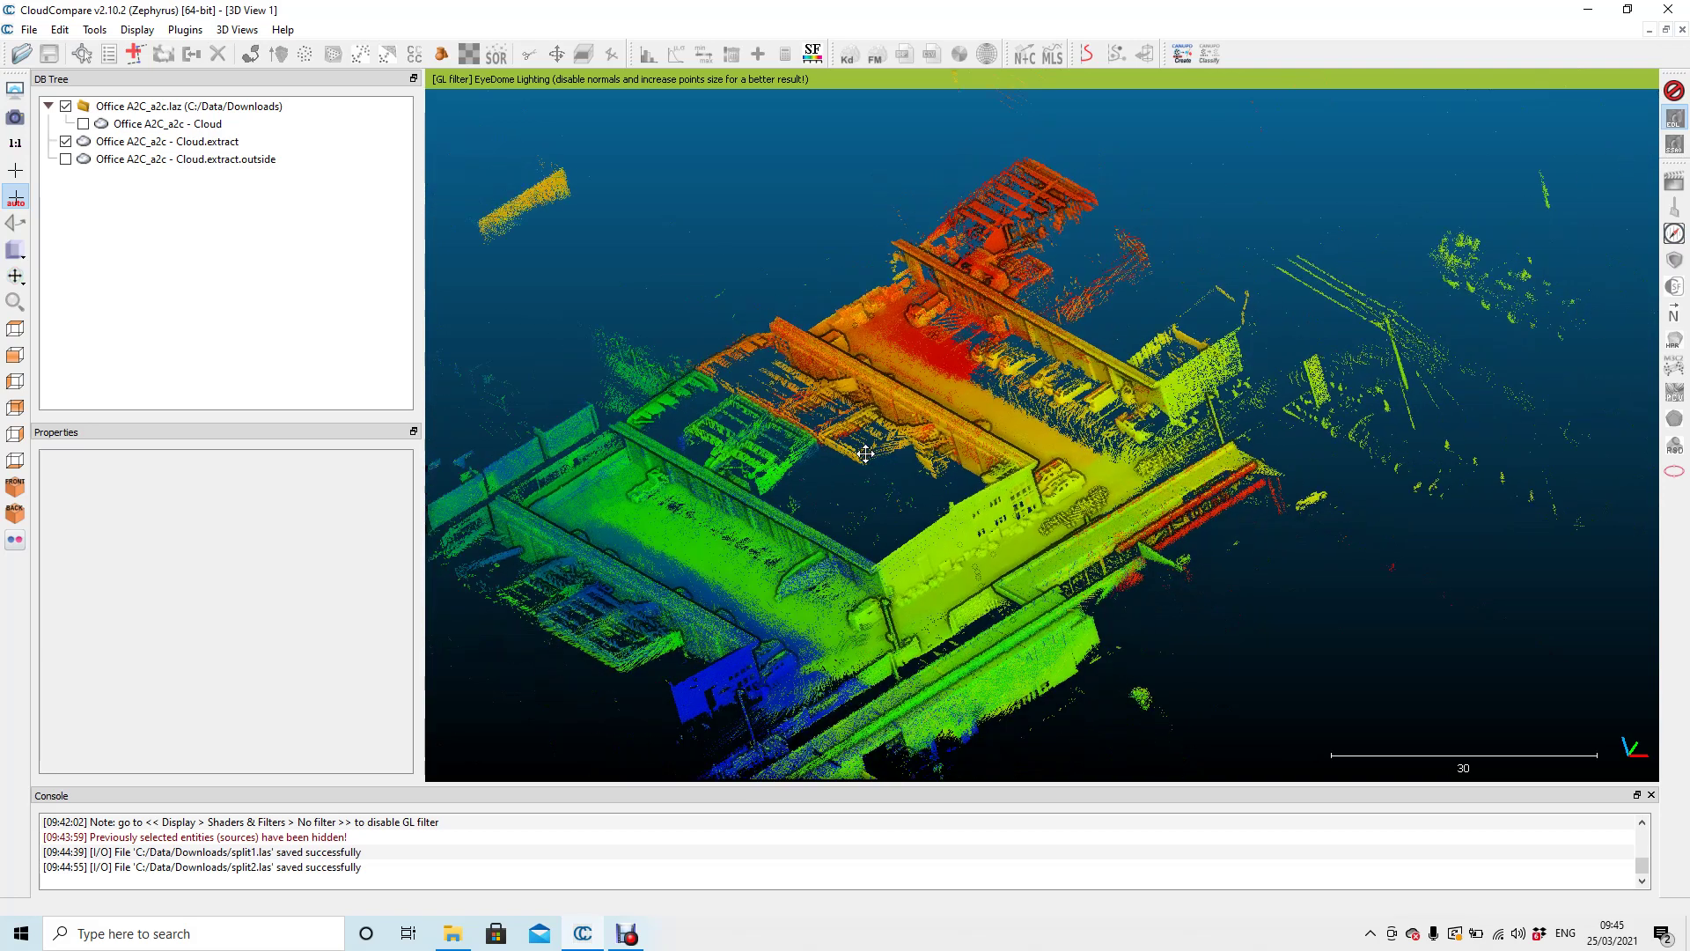
left_click_drag(816, 437, 939, 447)
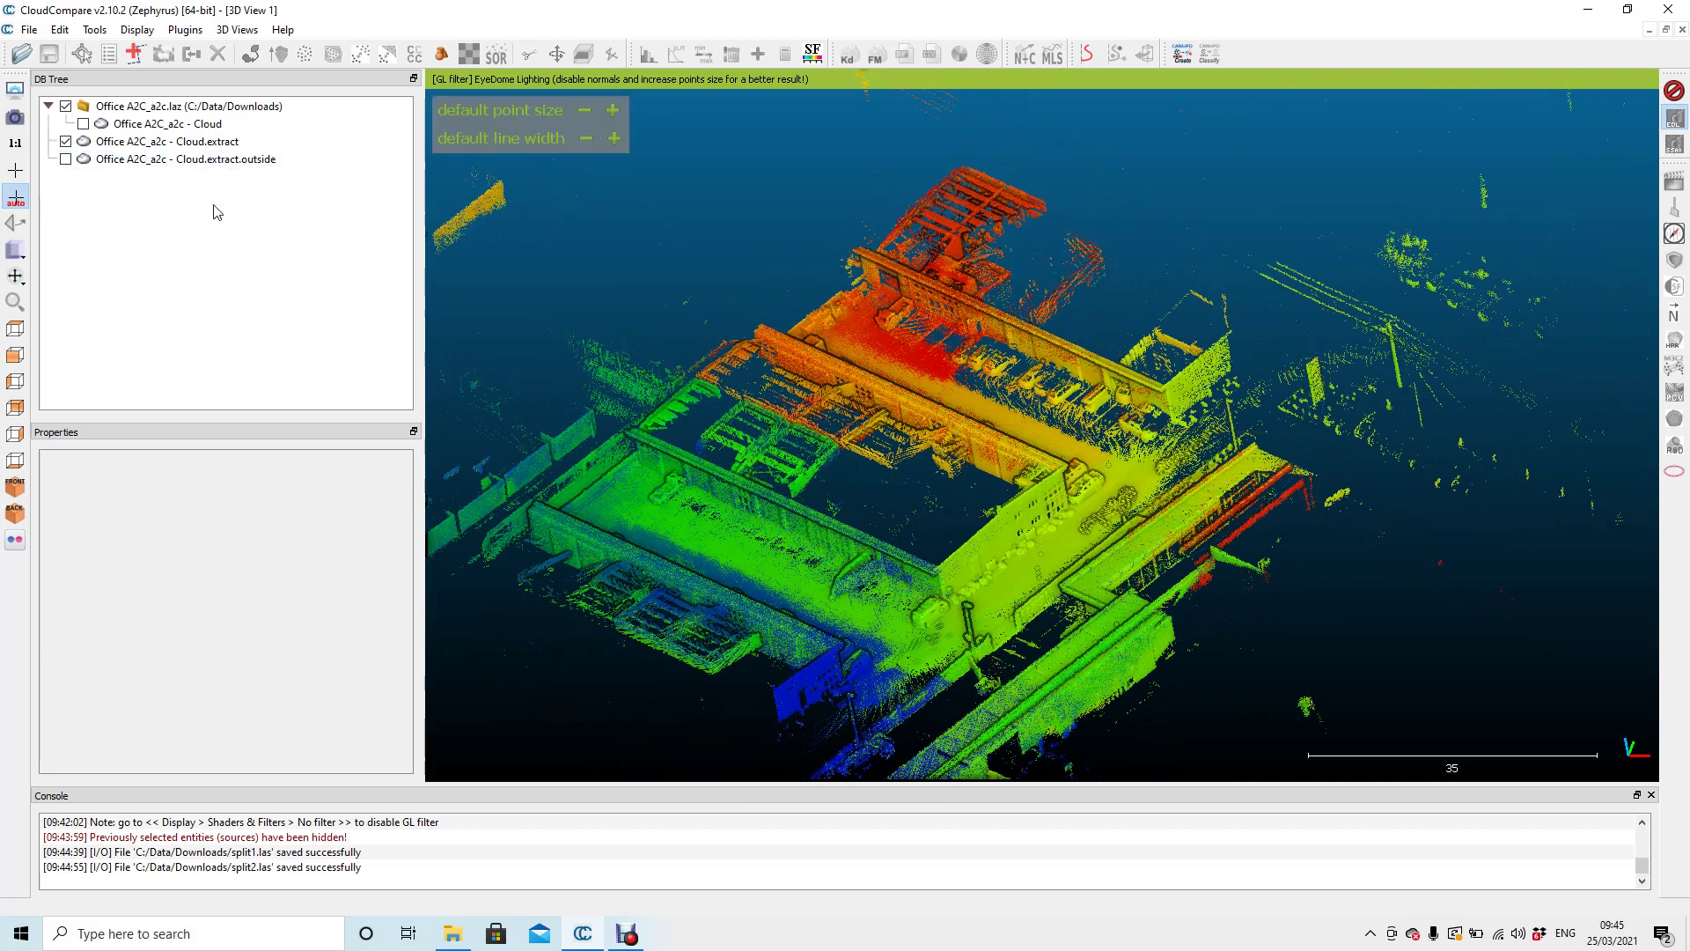